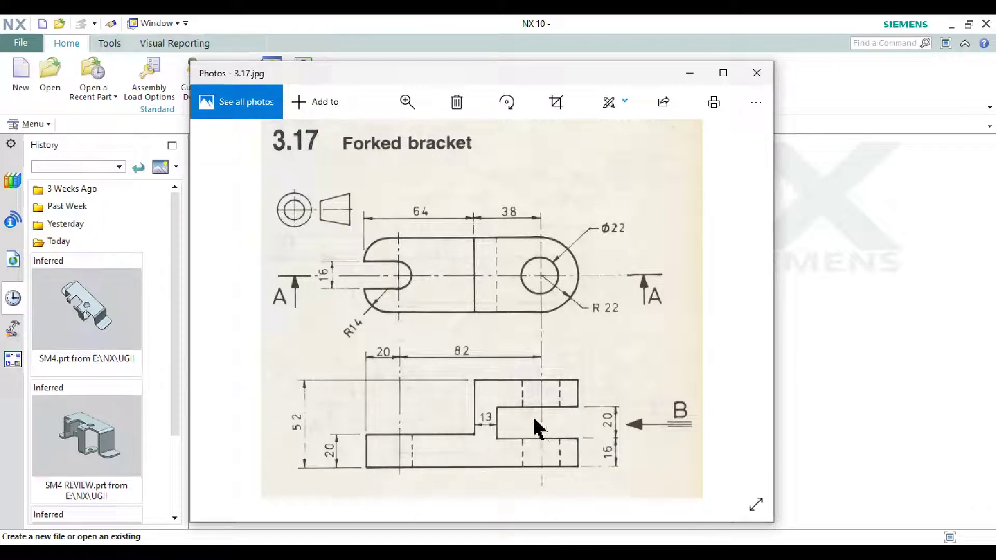
Step: Put away the forked bracket drawing and start a new millimetre part from the Model template
left_click(690, 80)
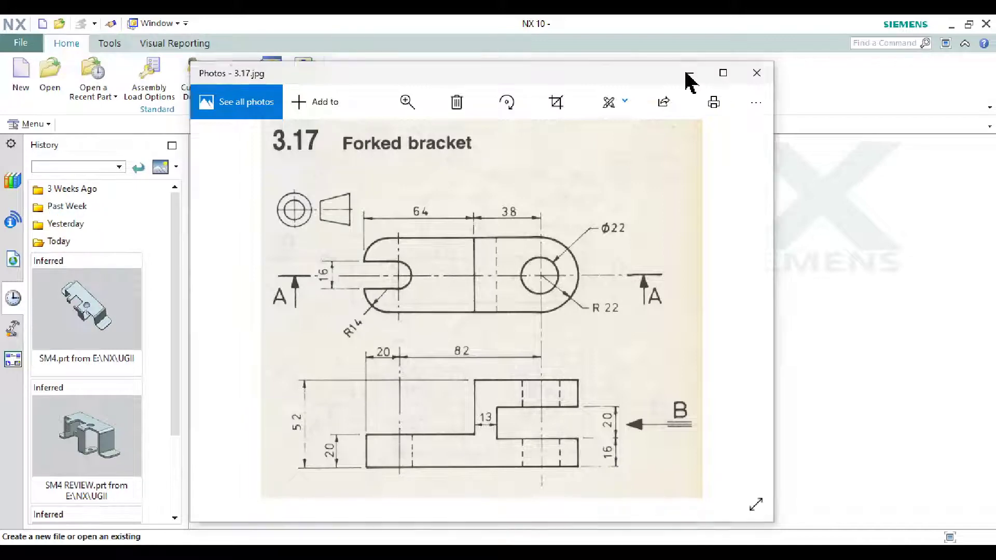
key("alt+Tab")
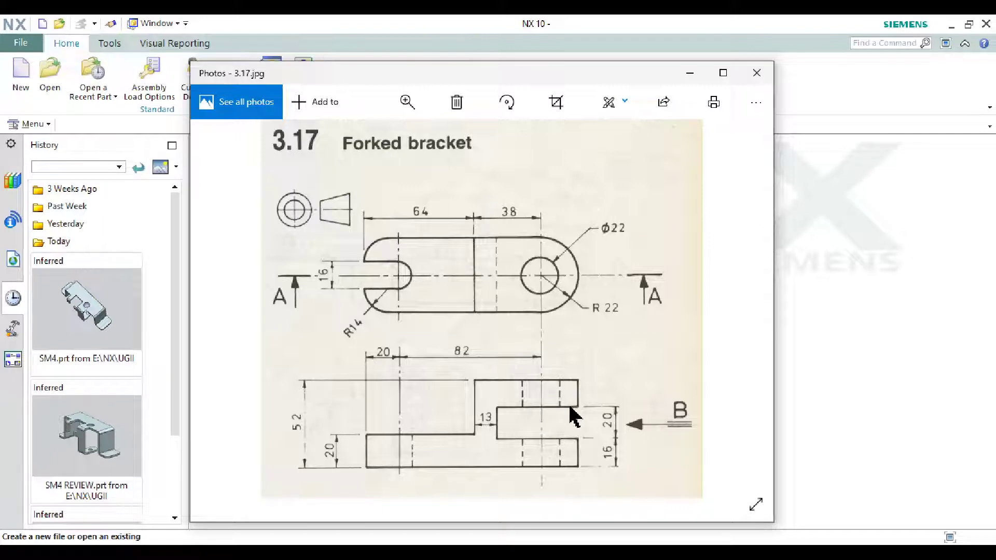
left_click(688, 73)
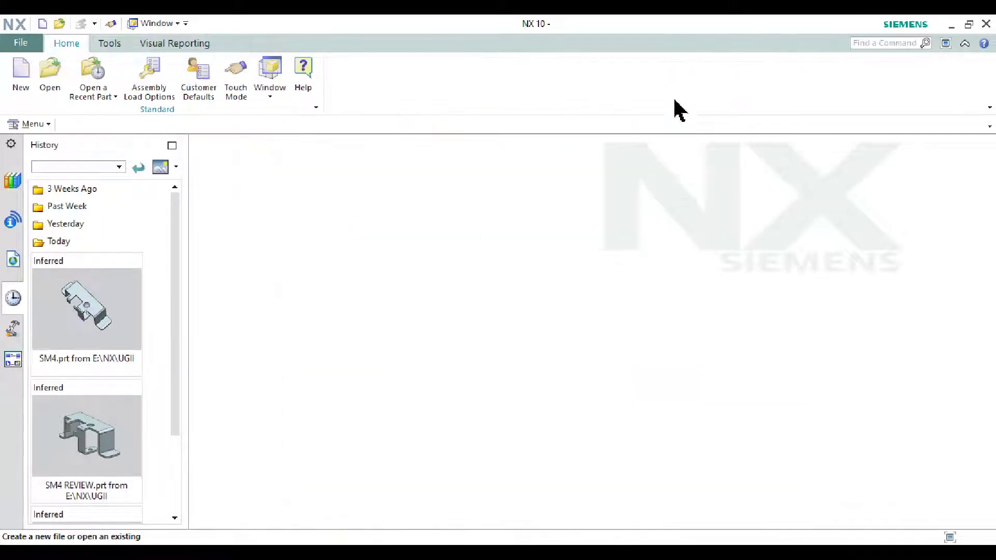
left_click(30, 78)
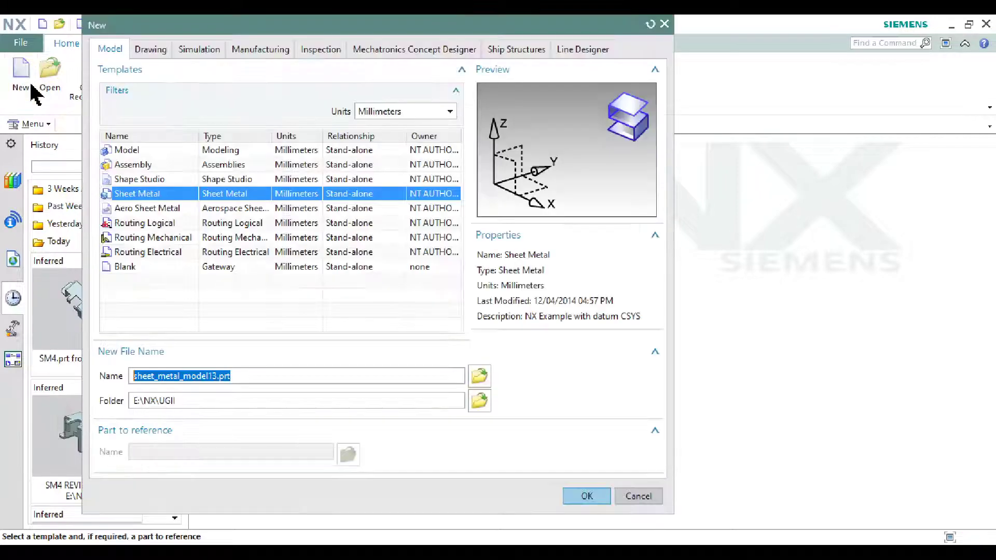
left_click(167, 151)
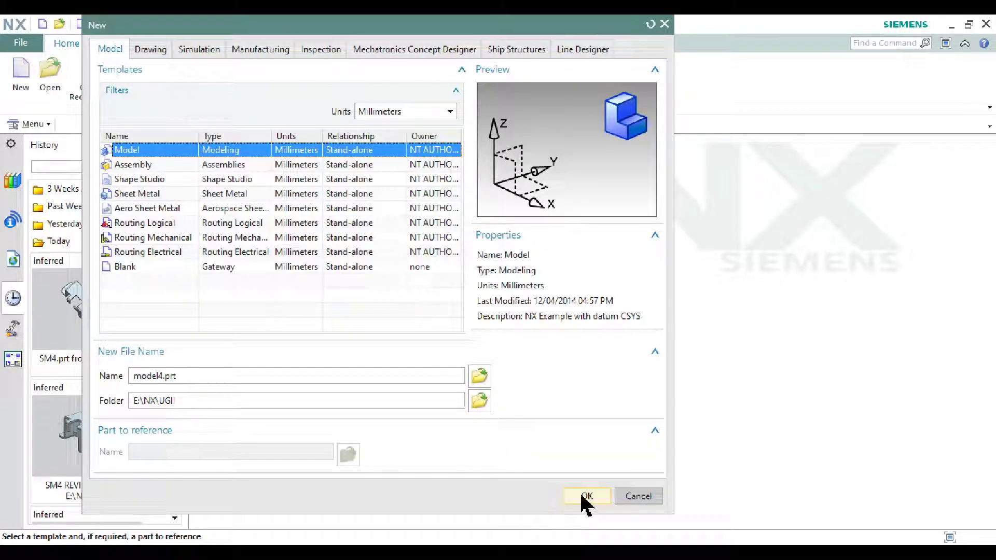
Step: Name the new part file 3.17 Forked Bracked, following the drawing's title, and try to create it
double_click(300, 371)
key("alt+Tab")
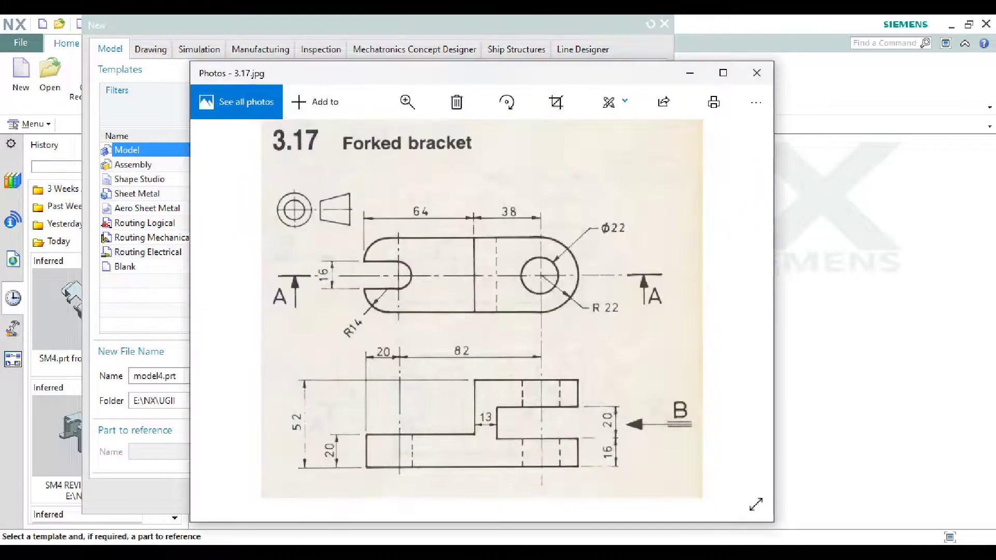
key("alt+Tab")
key("alt+Tab")
left_click(688, 76)
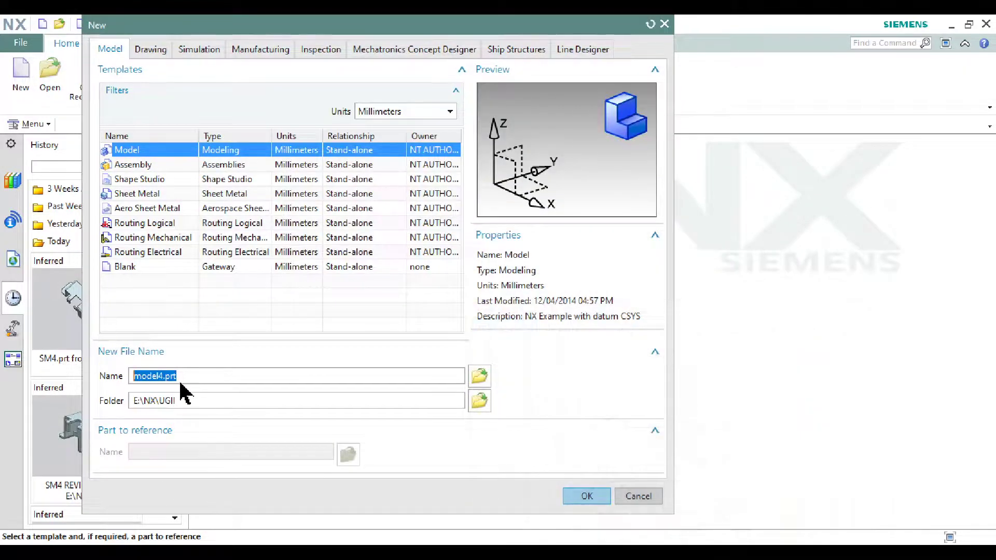
type("3.17 For")
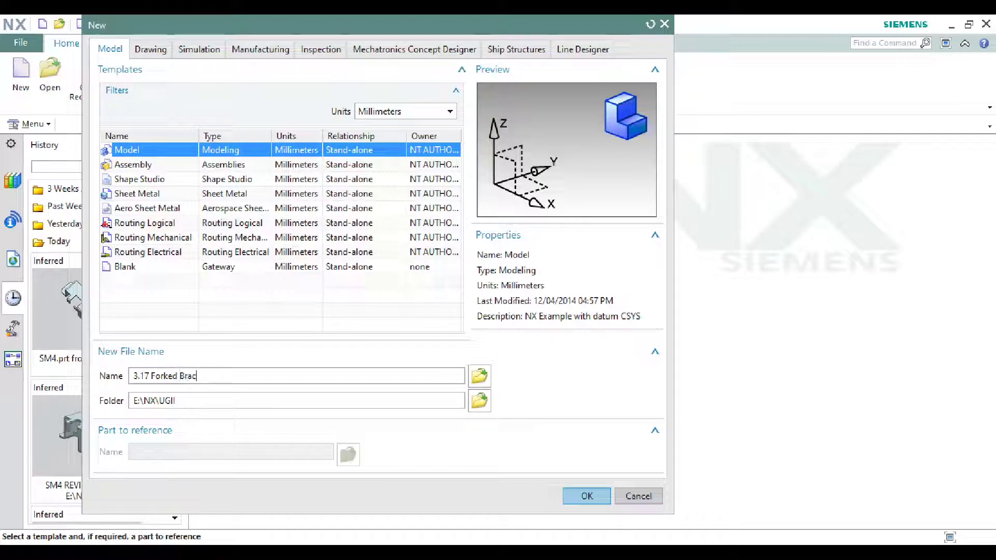
type("ked")
key("Return")
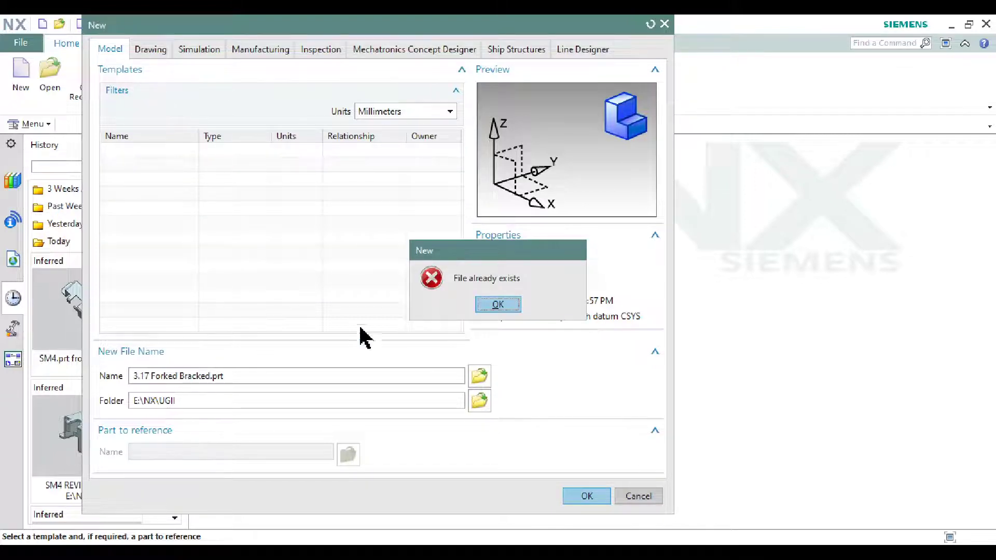
Step: Change the file name to 3.17 Forked Bracked1 and create the part
left_click(507, 305)
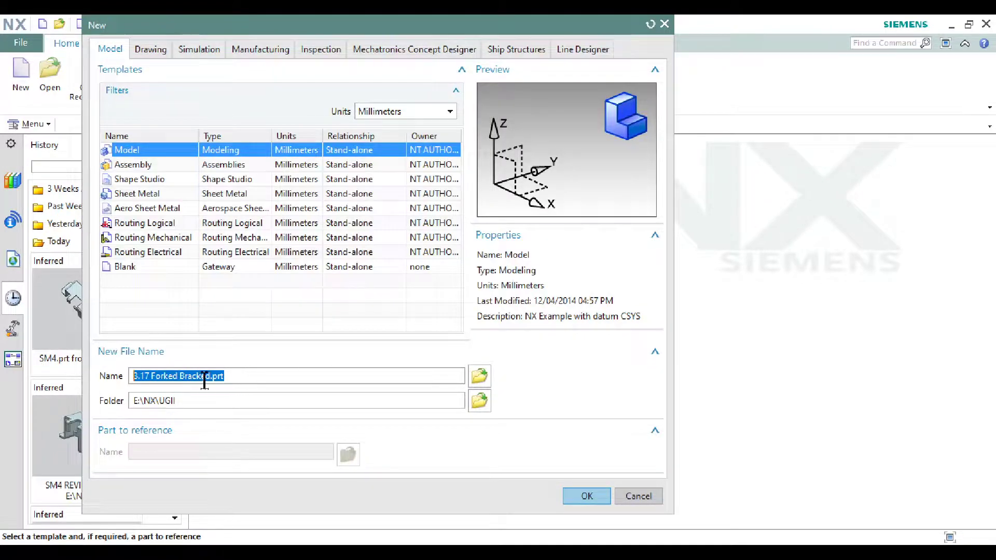
left_click(219, 376)
type("1")
key("Return")
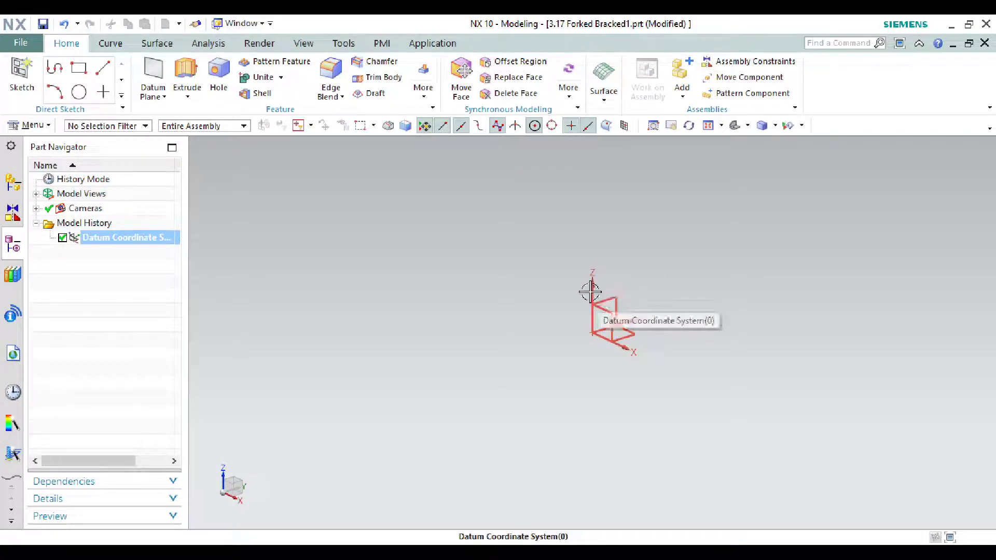
Step: Create a sketch on the YZ plane of the datum coordinate system
left_click(21, 76)
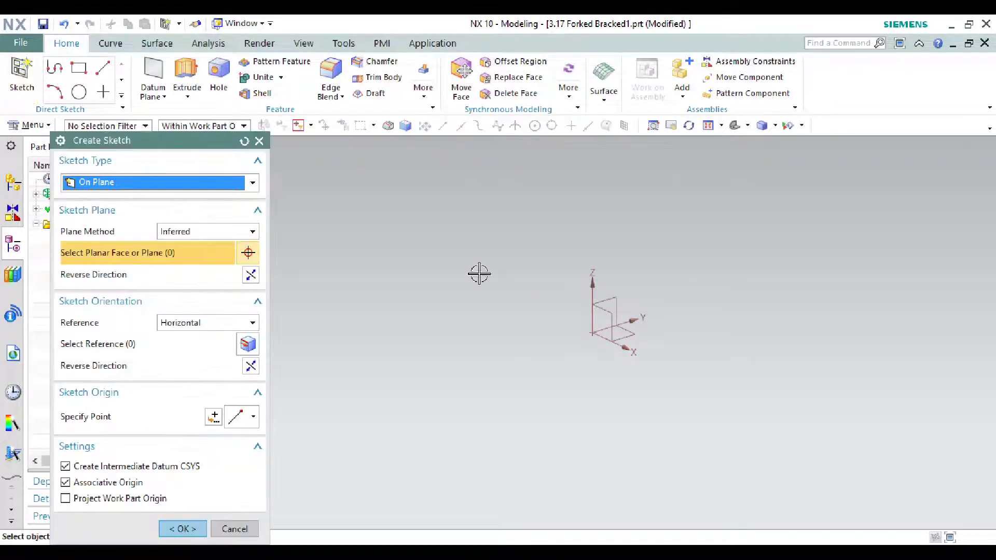
left_click(615, 296)
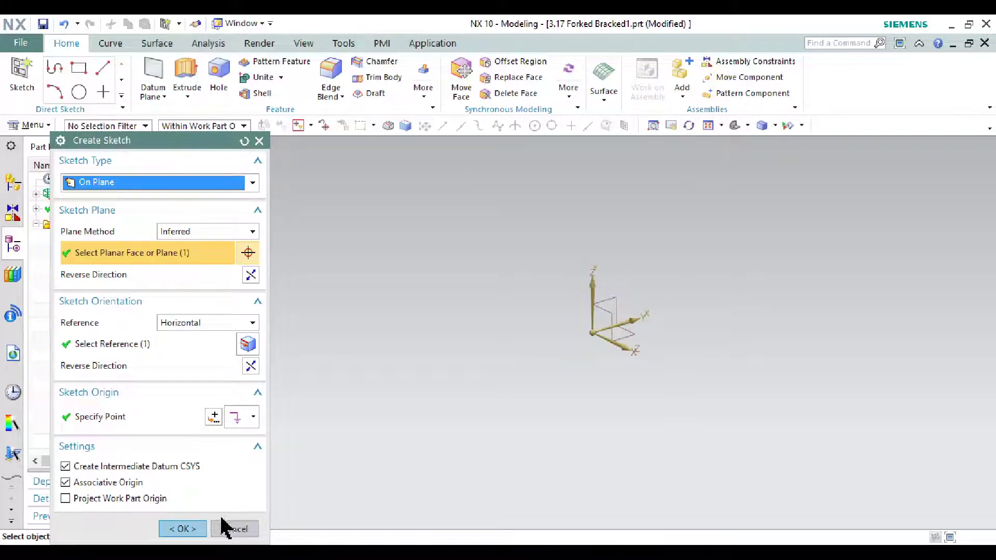
left_click(183, 528)
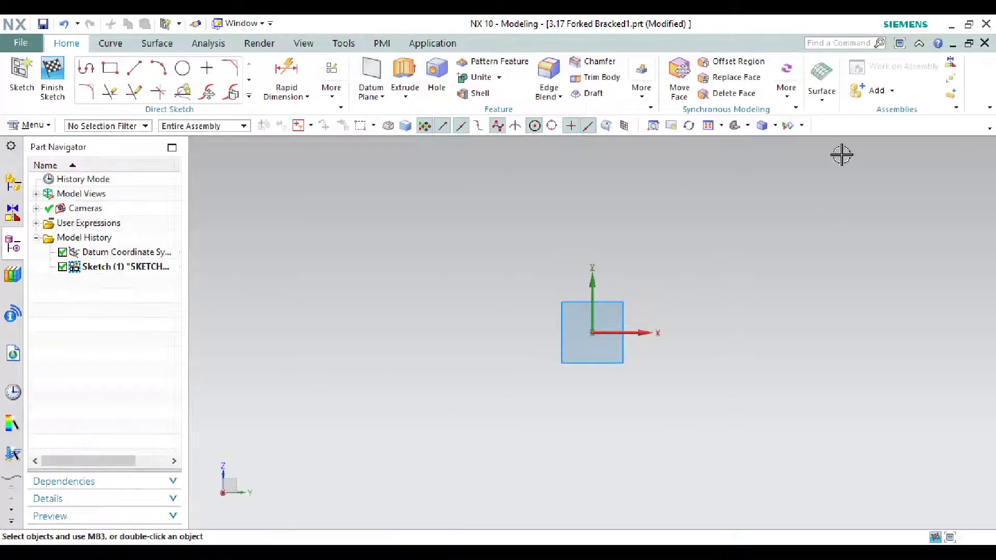
left_click(747, 125)
left_click(748, 170)
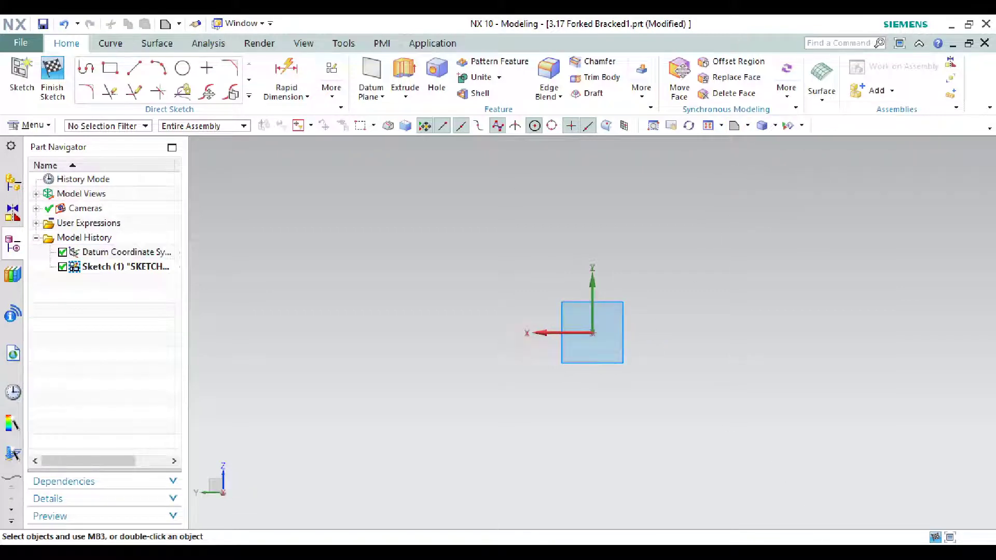
Step: Sketch the bracket's stepped outline from the origin: about 93 mm base, 15 mm end, 52 mm ledge, 26 mm riser and 58 mm top edge
key("alt+Tab")
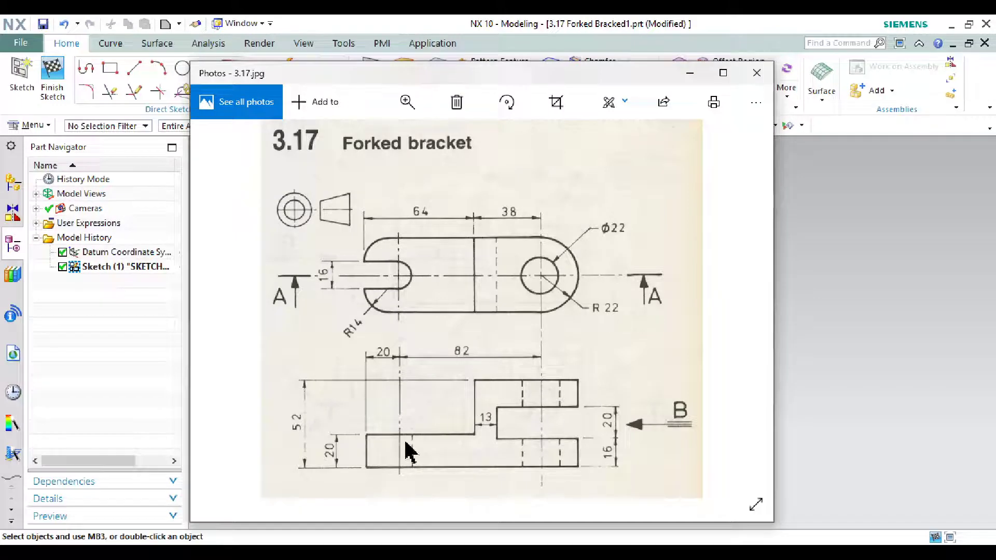
left_click(689, 73)
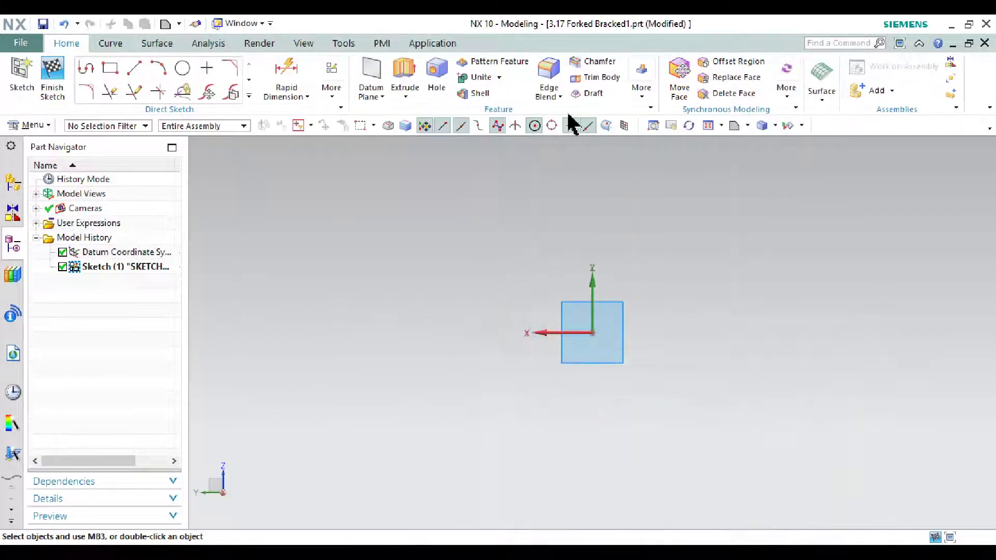
left_click(87, 69)
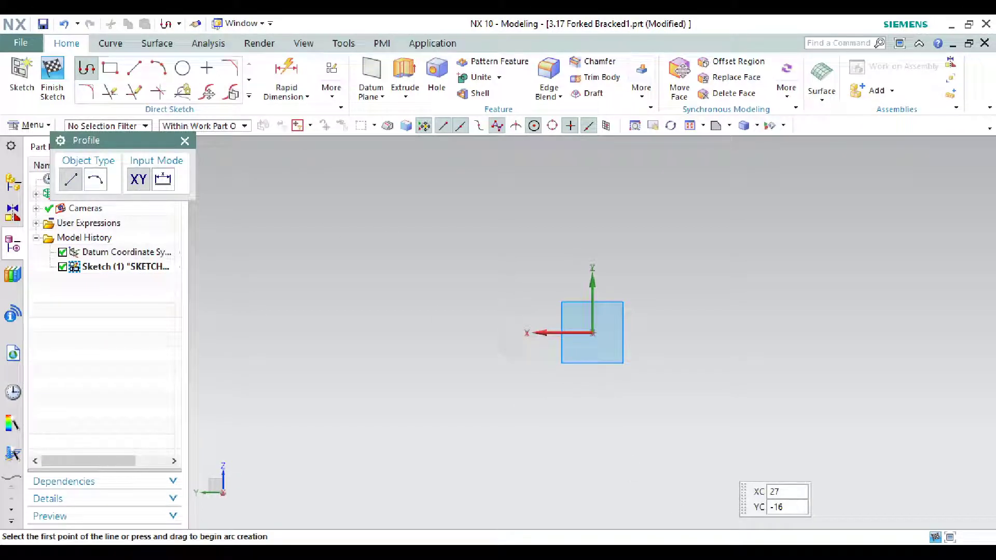
left_click(594, 335)
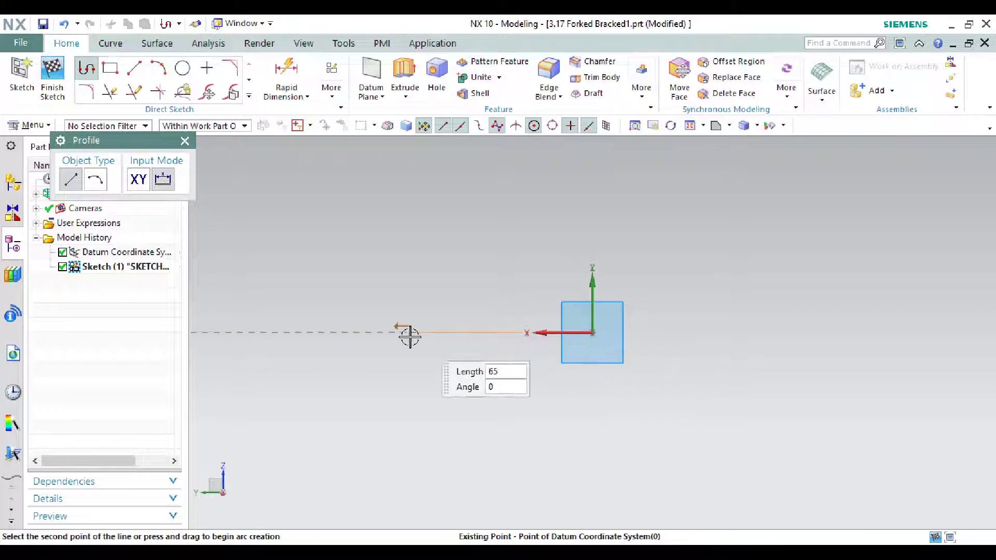
left_click(342, 332)
left_click(342, 292)
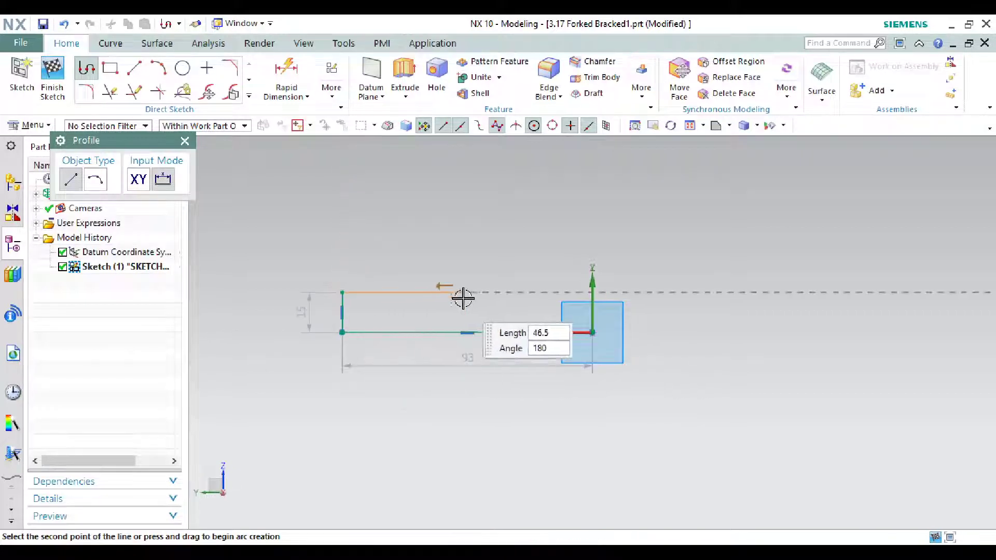
left_click(482, 292)
left_click(482, 223)
left_click(637, 222)
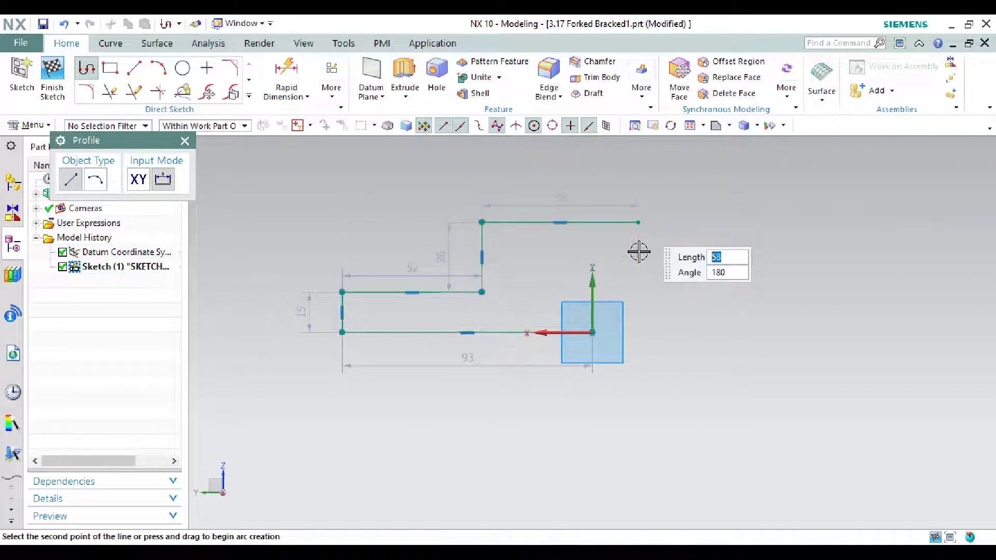
Step: Continue the outline around the fork opening with edges of about 13, 41, 18 and 20.5 mm, closing it at the origin
left_click(638, 258)
left_click(528, 257)
left_click(527, 305)
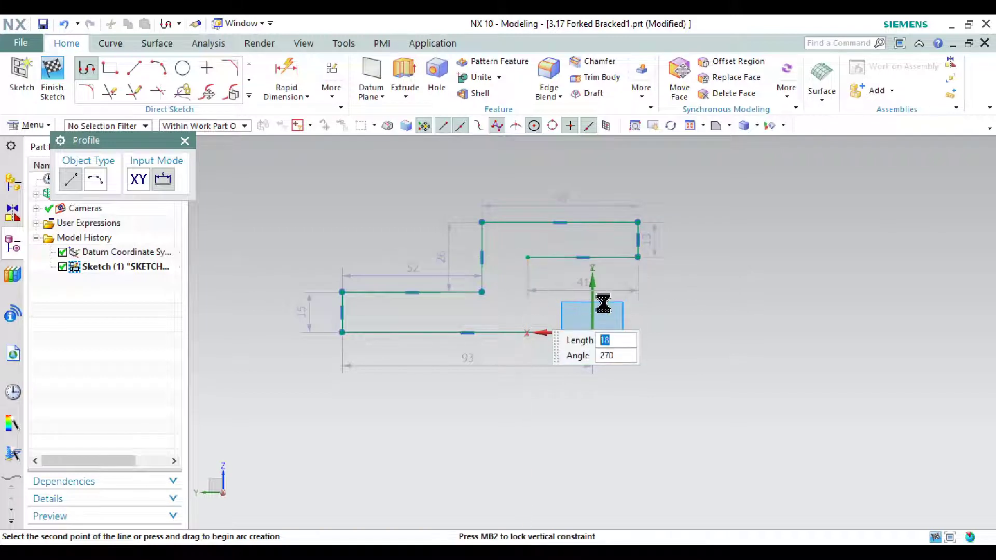
left_click(583, 305)
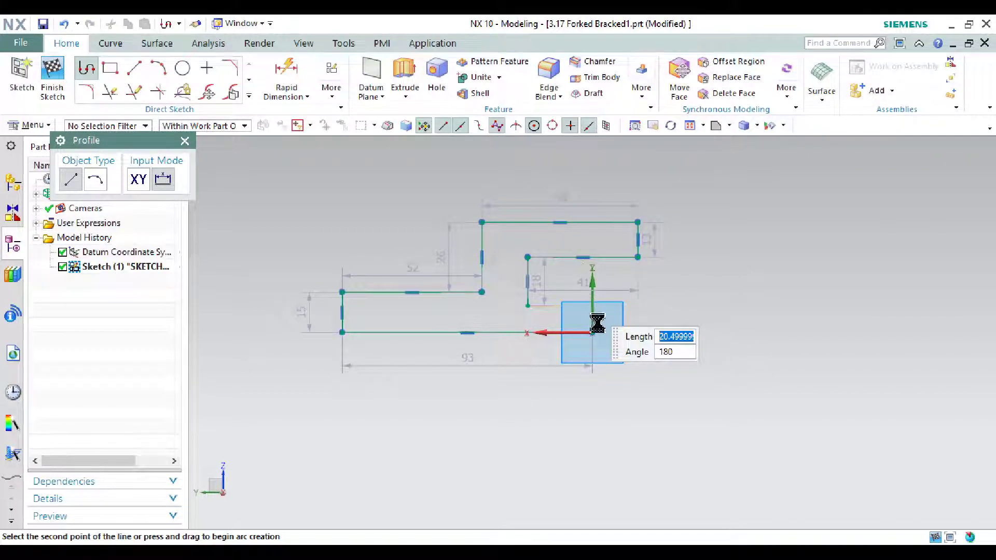
left_click(592, 332)
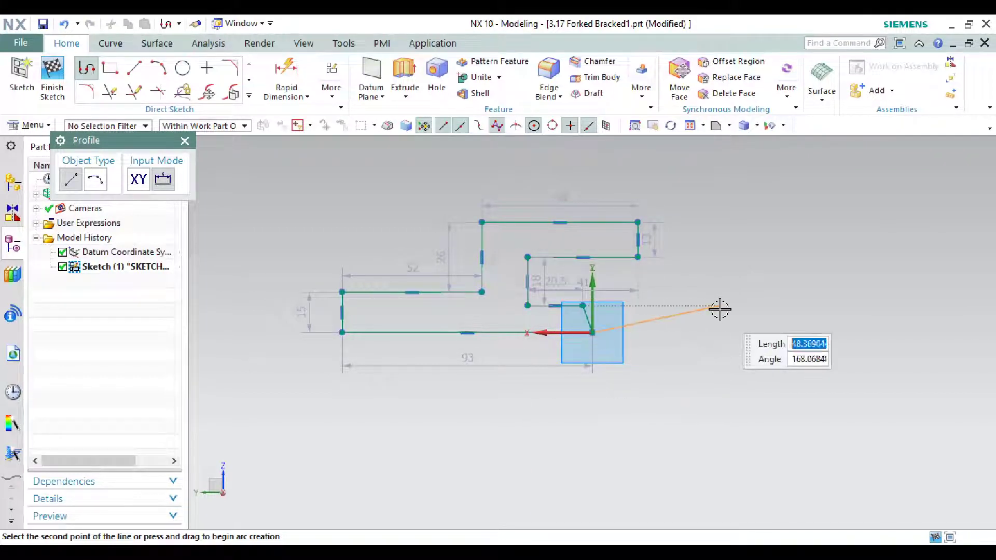
key("Escape")
Step: Set the height of the low end of the outline to 20 mm
key("alt+Tab")
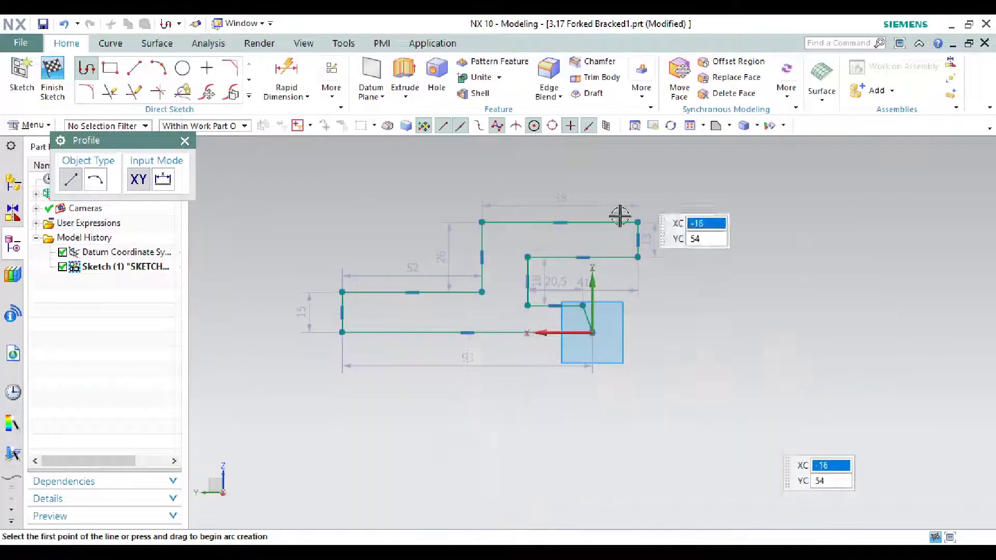
left_click(690, 73)
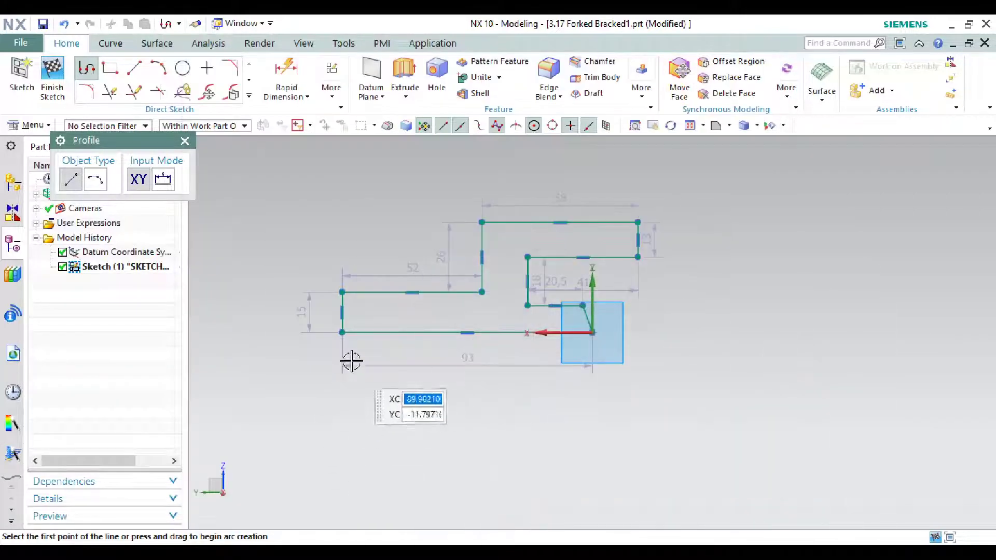
key("Escape")
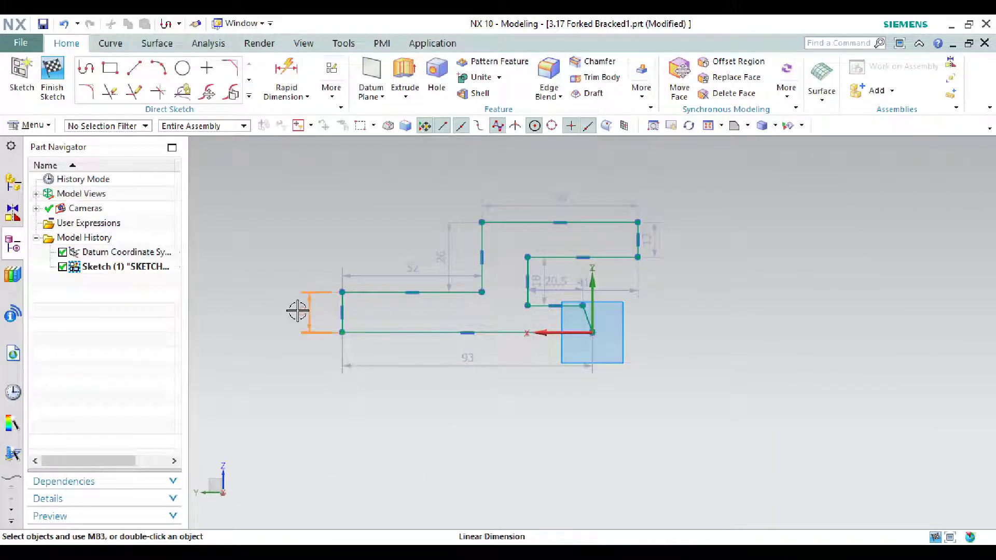
double_click(297, 311)
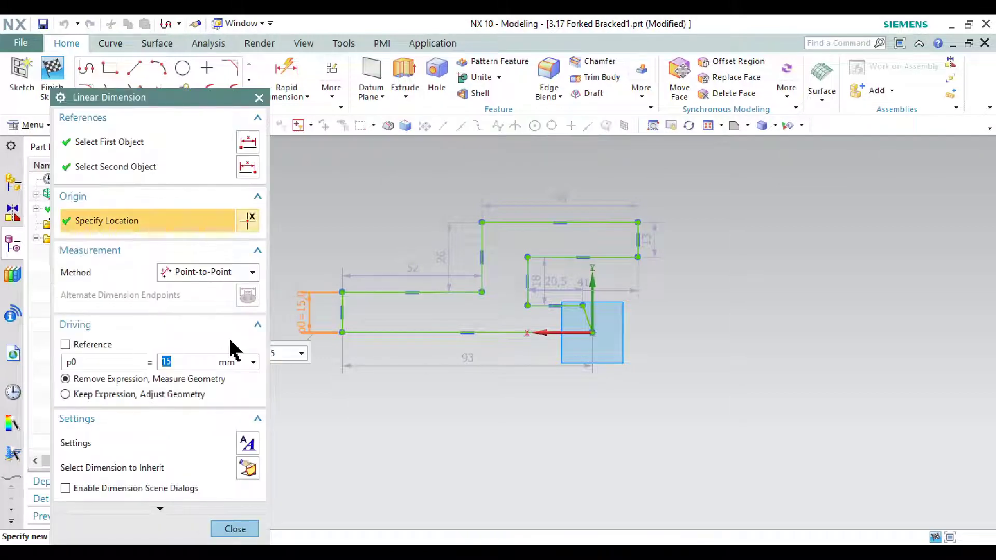
type("20")
key("Return")
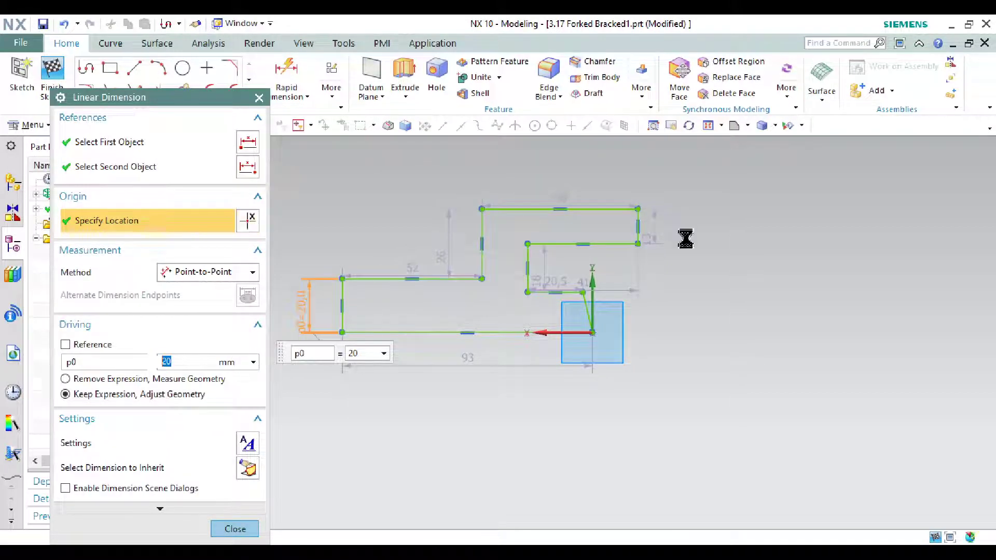
middle_click(687, 238)
Step: Constrain the slanted closing line at the origin to be vertical
key("alt+Tab")
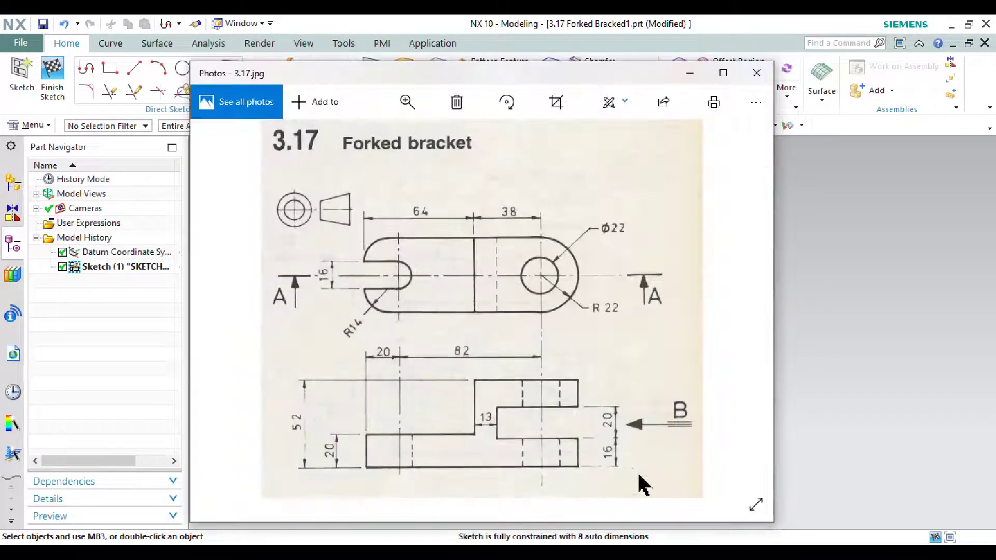
key("alt+Tab")
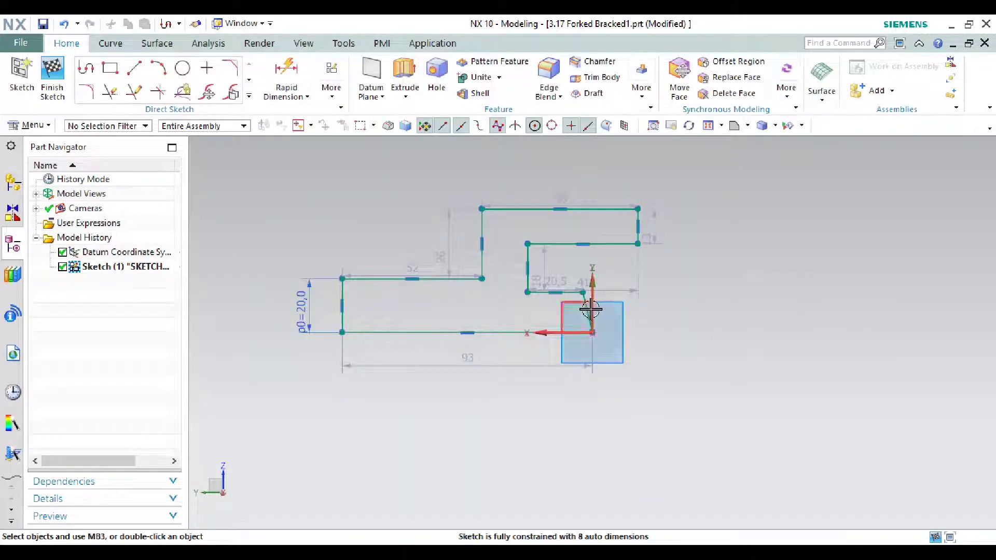
left_click(587, 306)
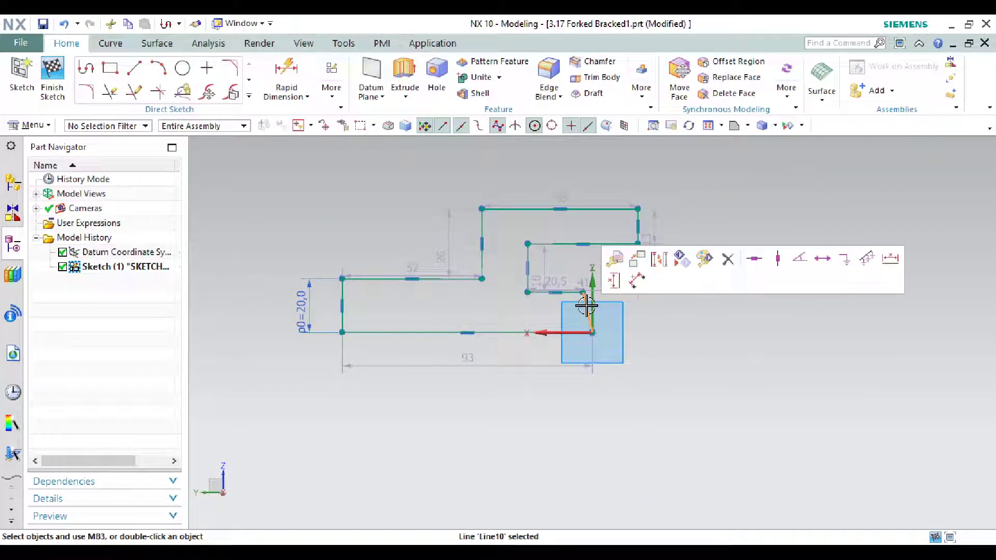
left_click(777, 259)
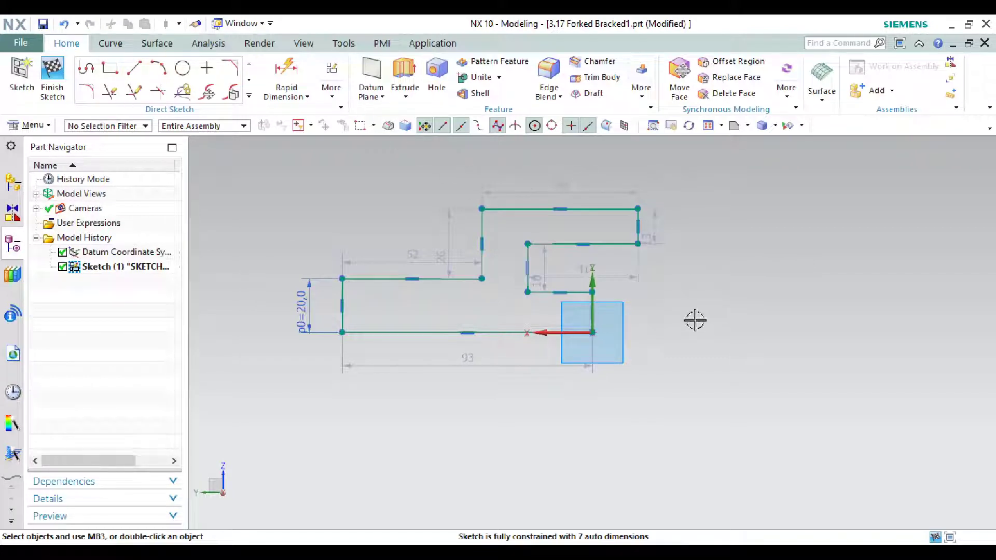
Step: Dimension the lower fork arm's thickness between its upper edge and the base line, and set it to 16 mm
key("d")
left_click(578, 295)
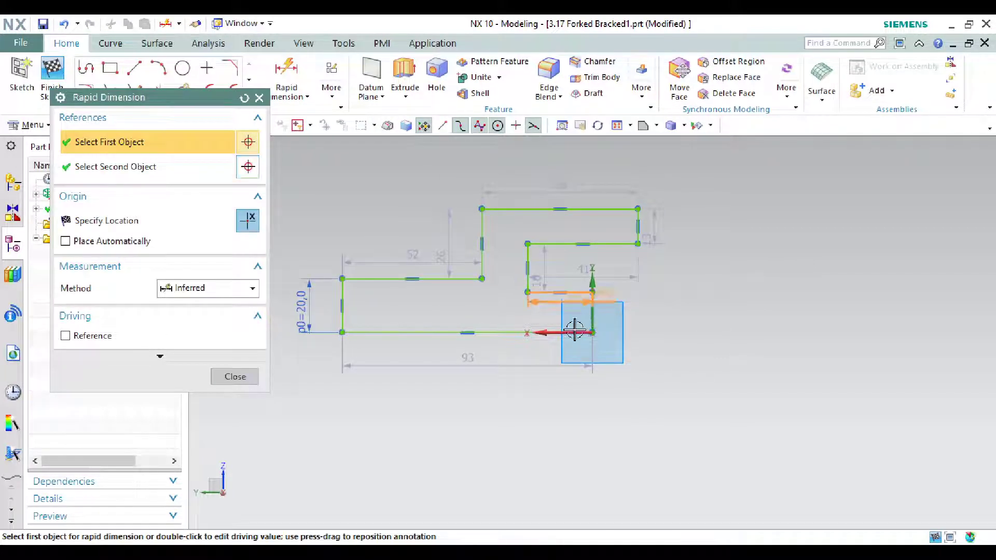
left_click(582, 331)
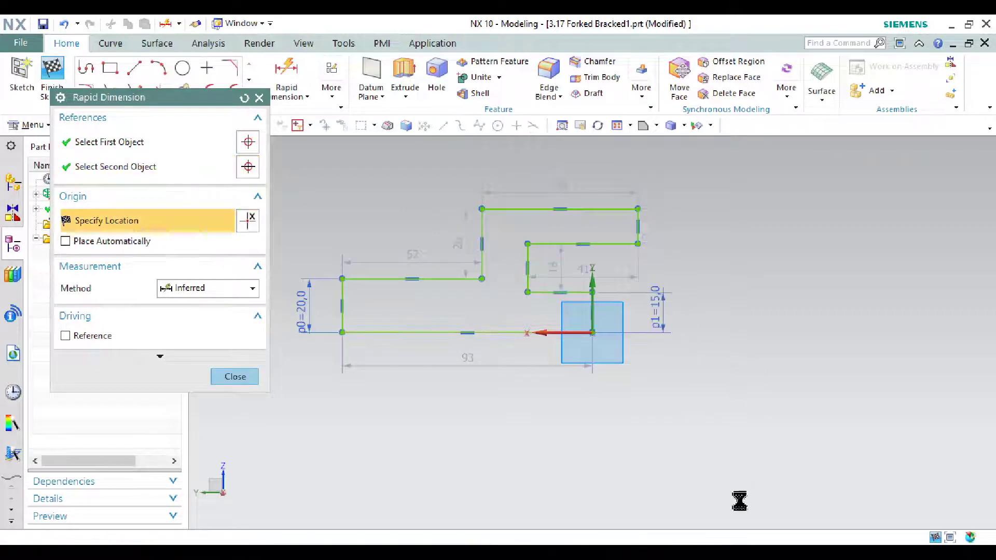
left_click(674, 310)
key("alt+Tab")
key("alt+Tab")
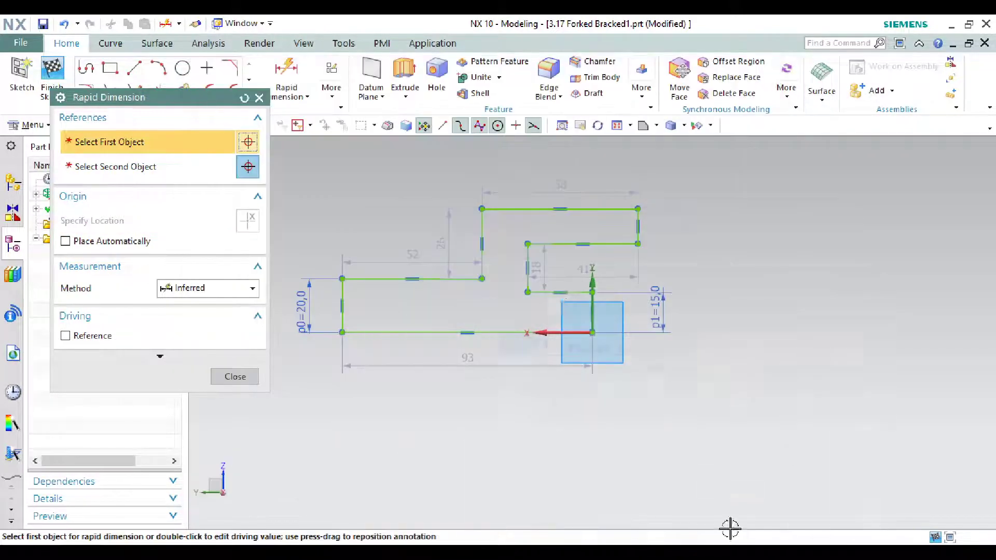
double_click(657, 310)
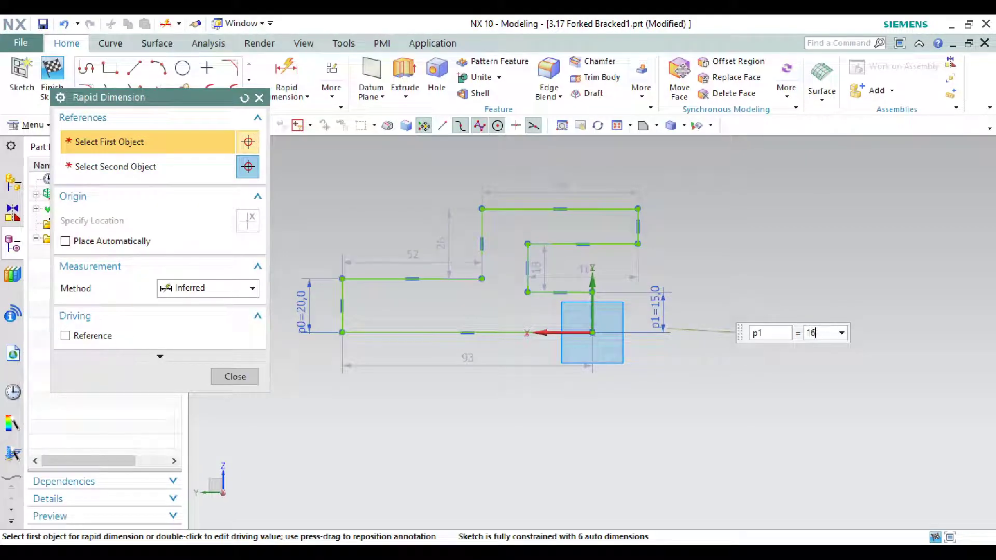
type("16")
key("Return")
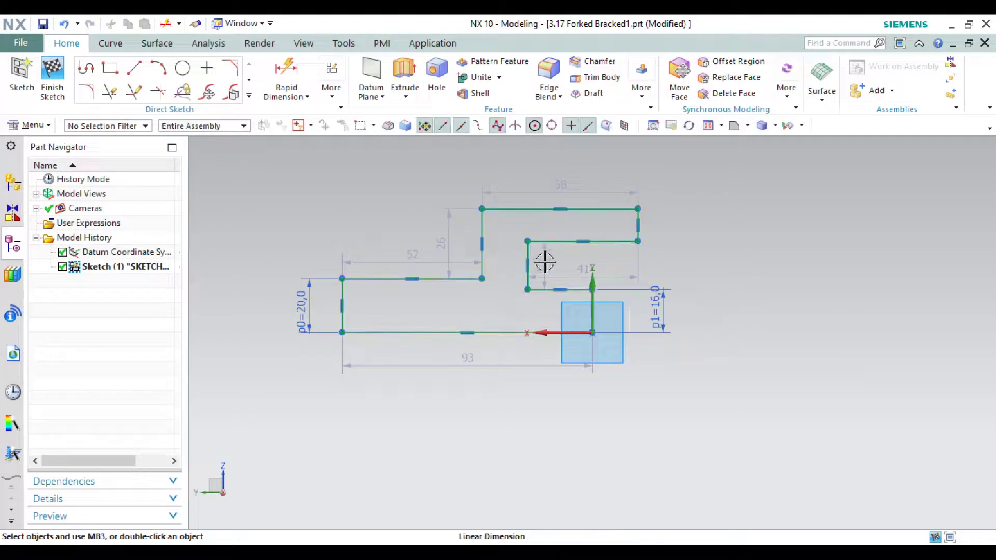
Step: Place the fork opening's height dimension outside the outline and set it to 20 mm
left_click(674, 259)
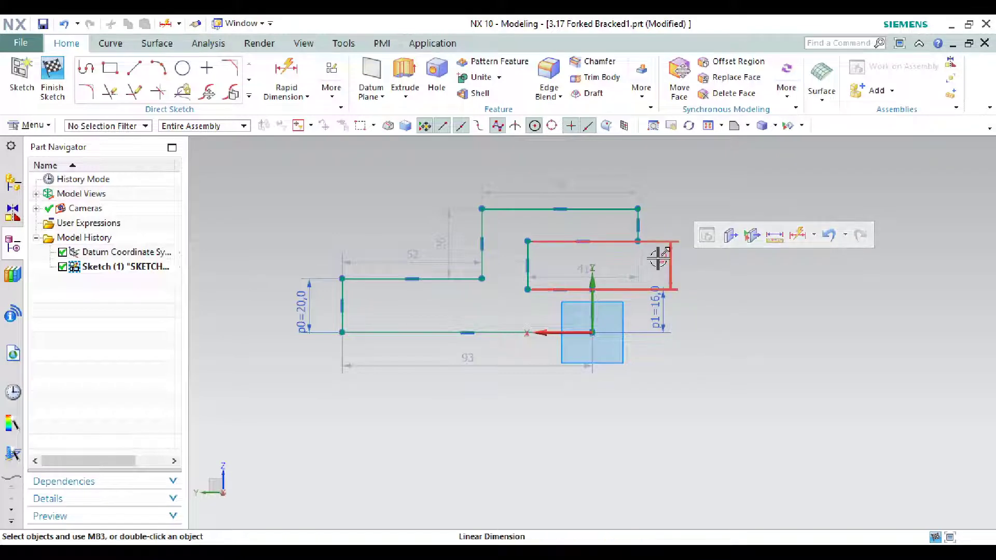
double_click(658, 258)
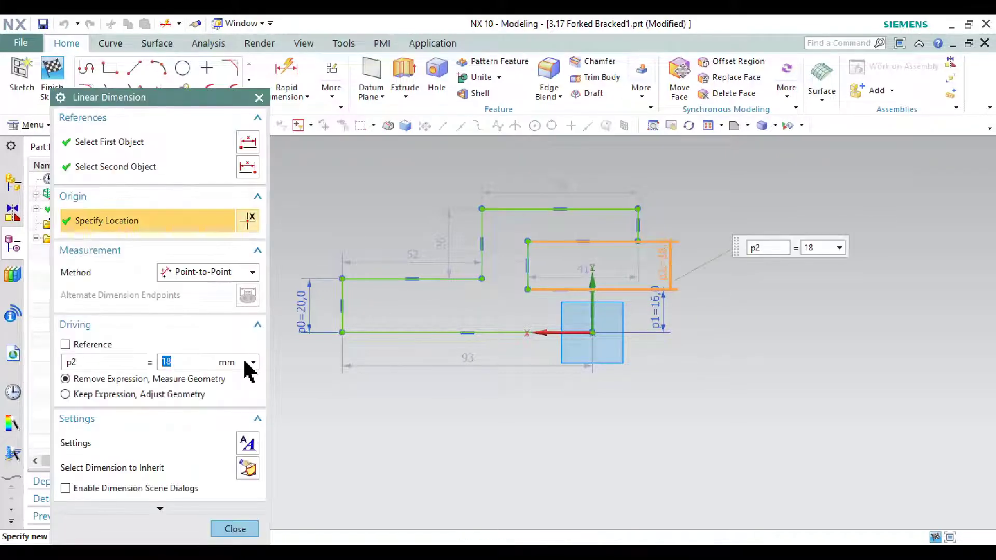
type("20")
key("Return")
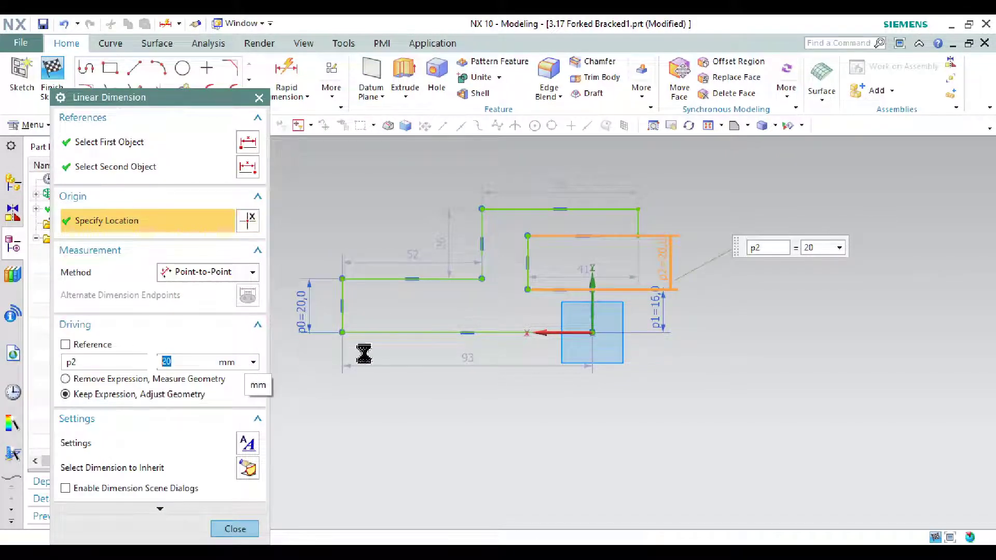
middle_click(356, 351)
Step: Consult the reference drawing, then dimension the overall height from the base line to the top edge as 52 mm
key("alt+Tab")
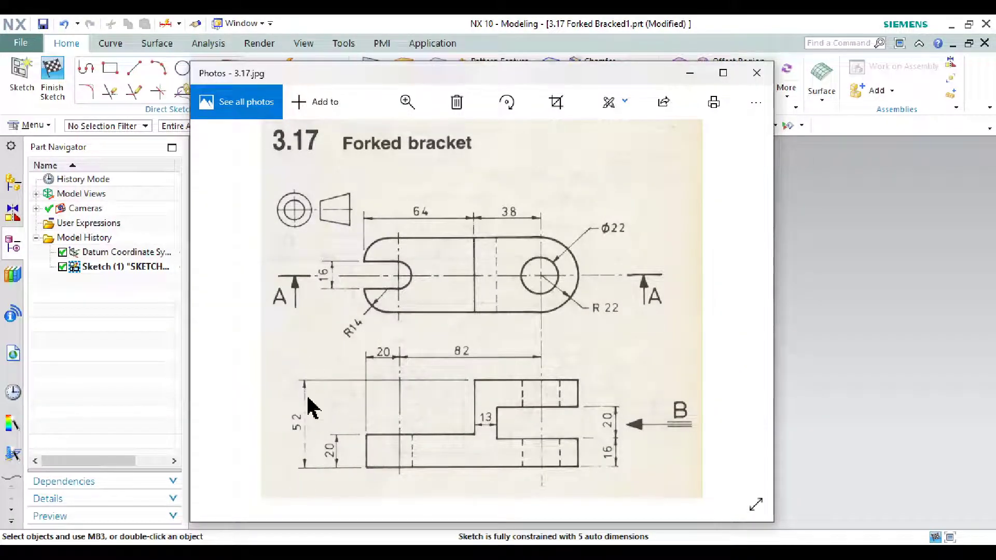
left_click(690, 73)
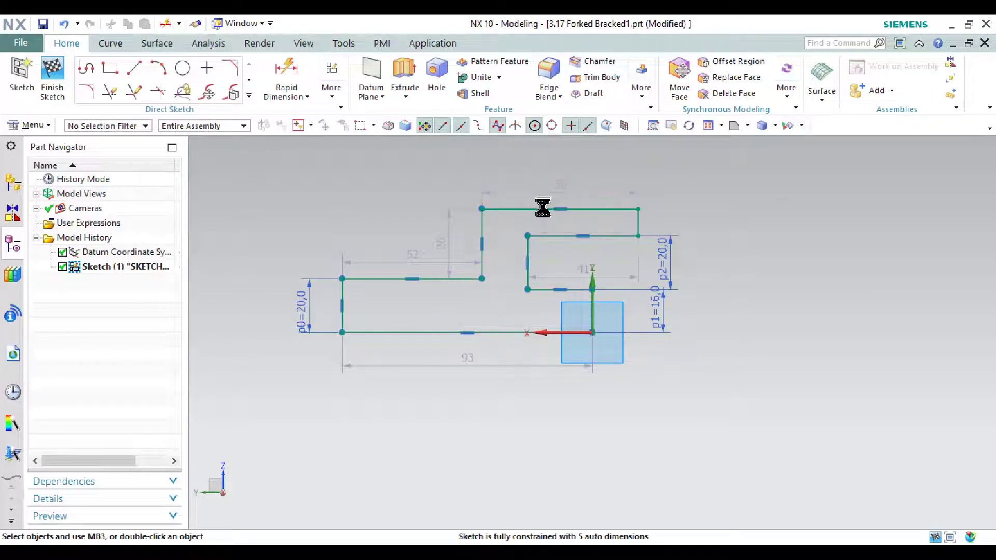
key("d")
left_click(511, 210)
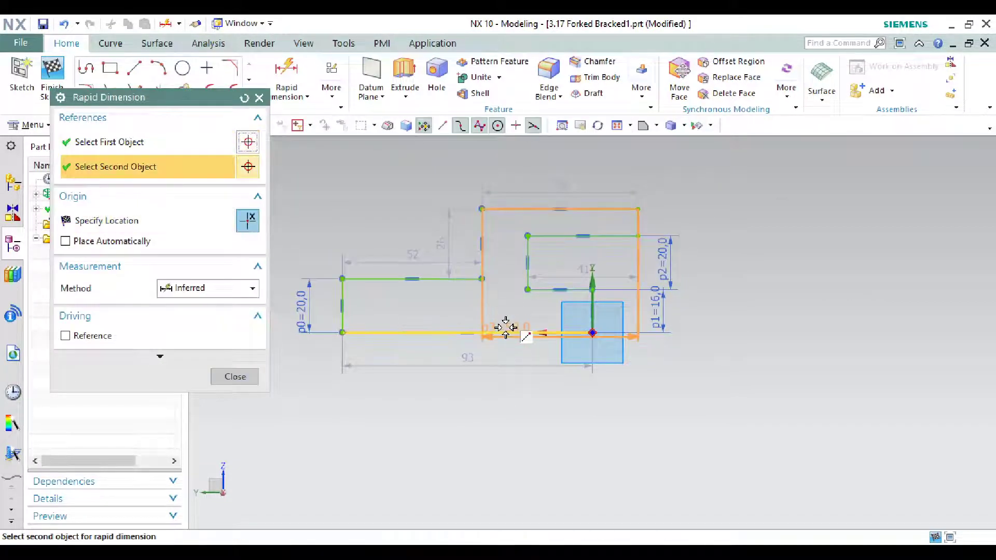
left_click(506, 331)
left_click(738, 273)
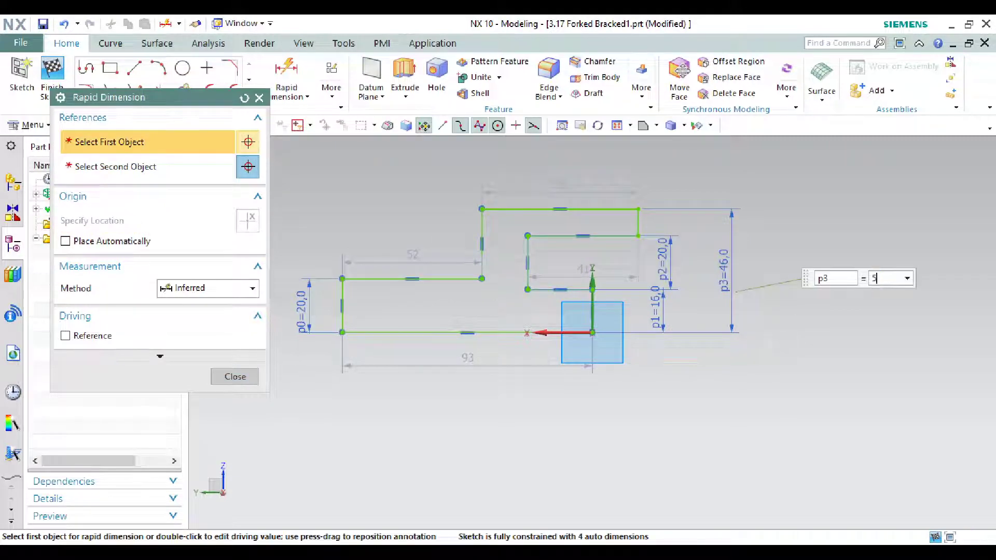
type("52")
key("Return")
key("Escape")
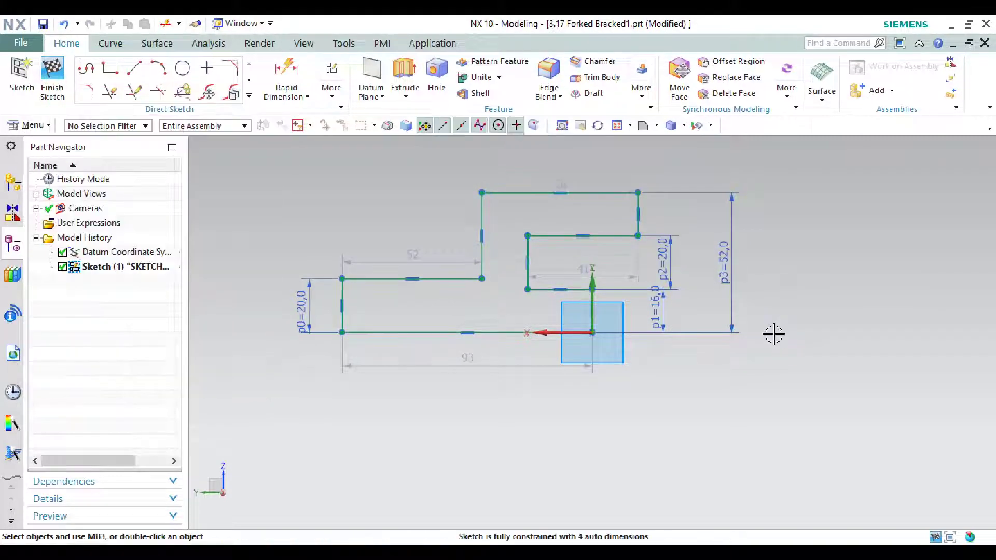
key("alt+Tab")
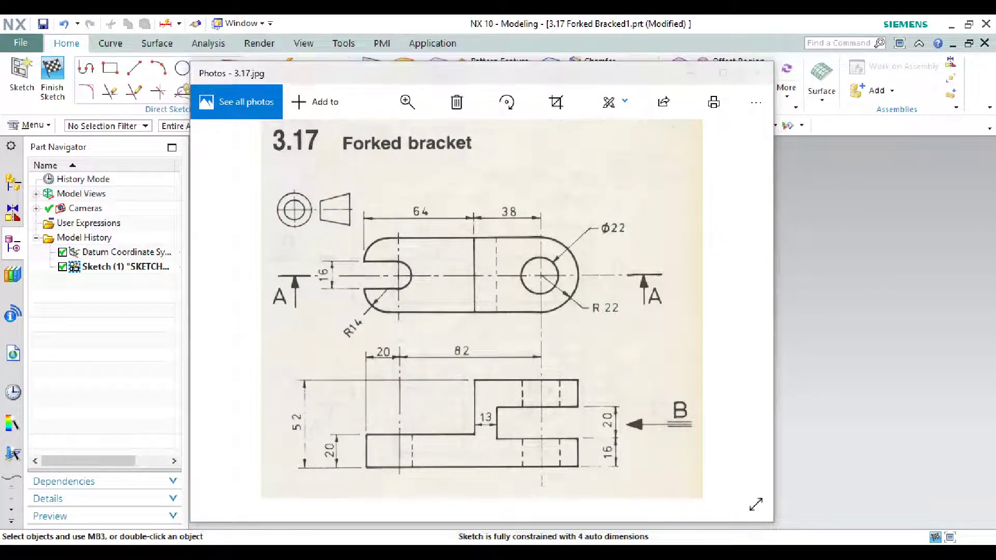
key("alt+Tab")
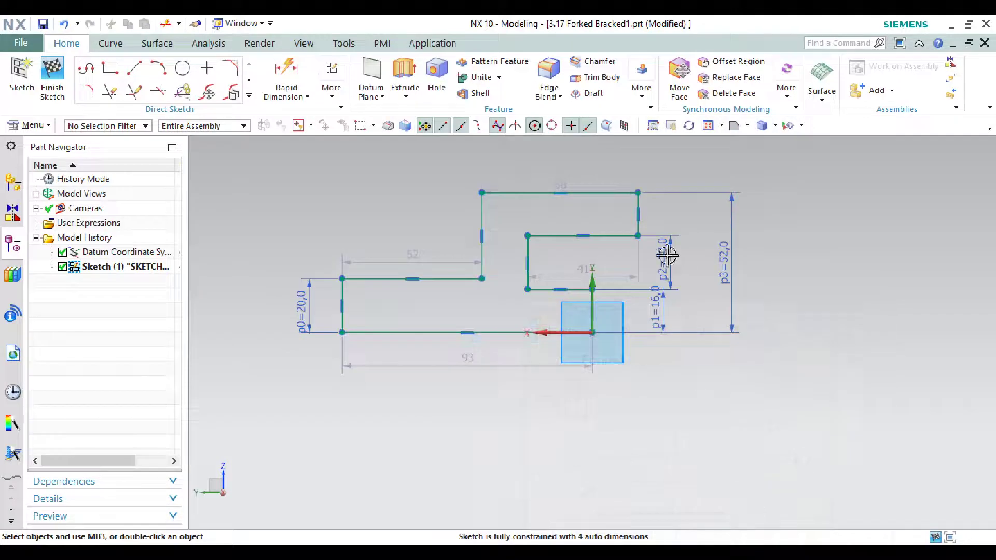
left_click(638, 236)
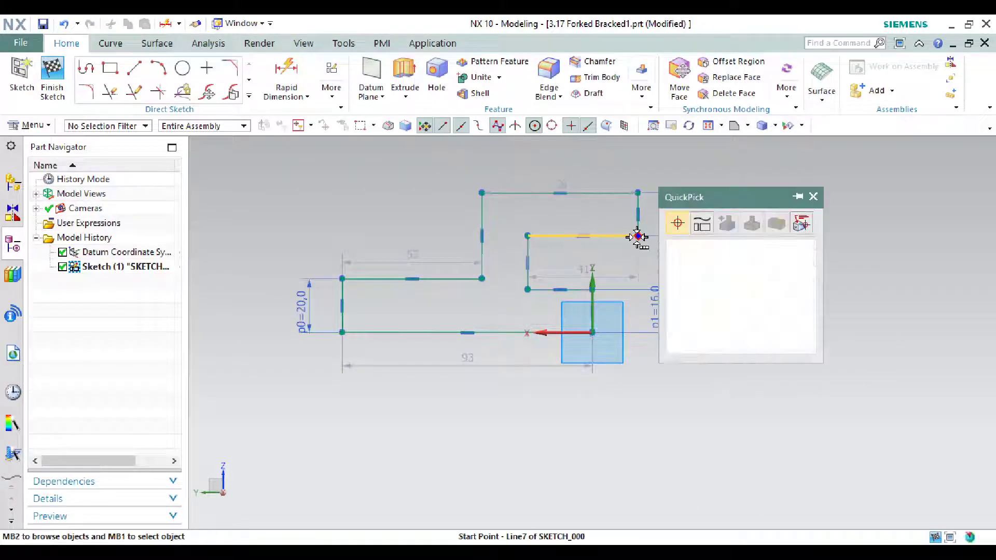
left_click(593, 332)
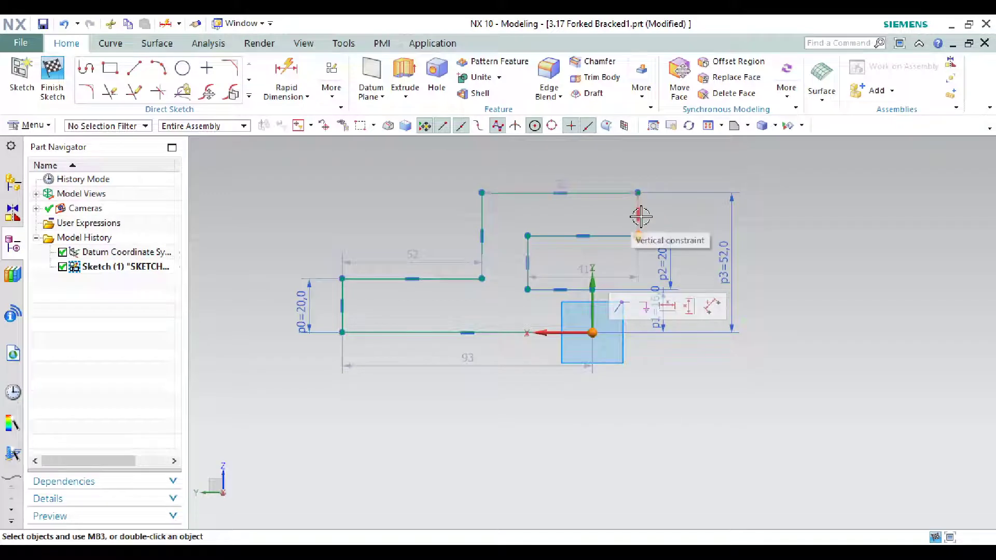
key("Escape")
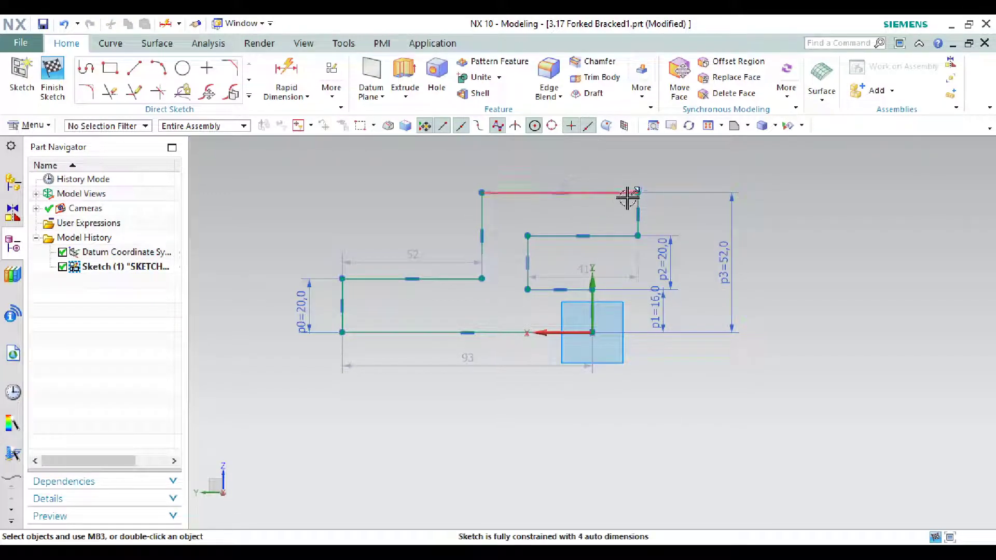
Step: Shorten the upper fork arm by moving its end edge to about 19.3 mm from the fork opening's inner wall
mouse_move(628, 197)
left_mouse_down()
mouse_move(638, 190)
mouse_move(580, 193)
left_mouse_up()
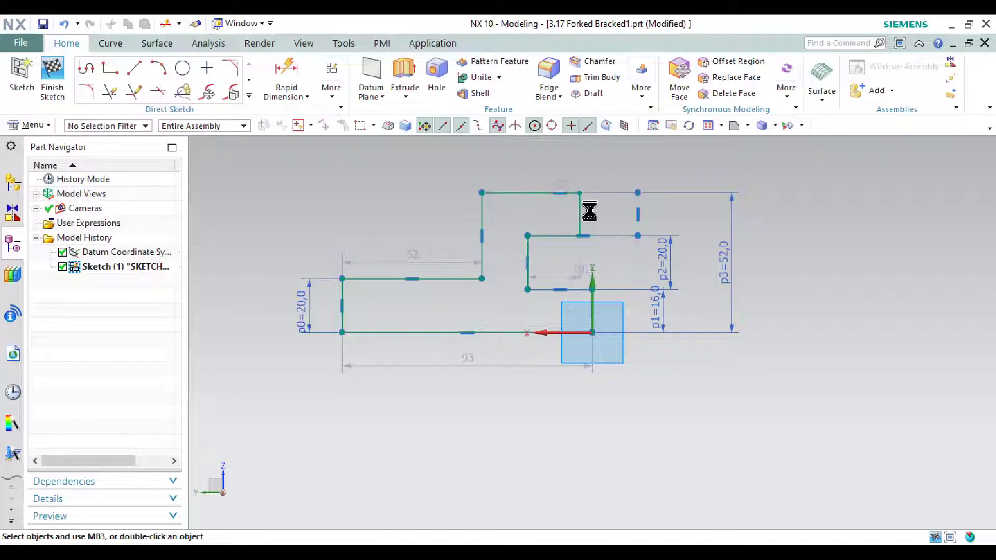
scroll(600, 267, "up", 3)
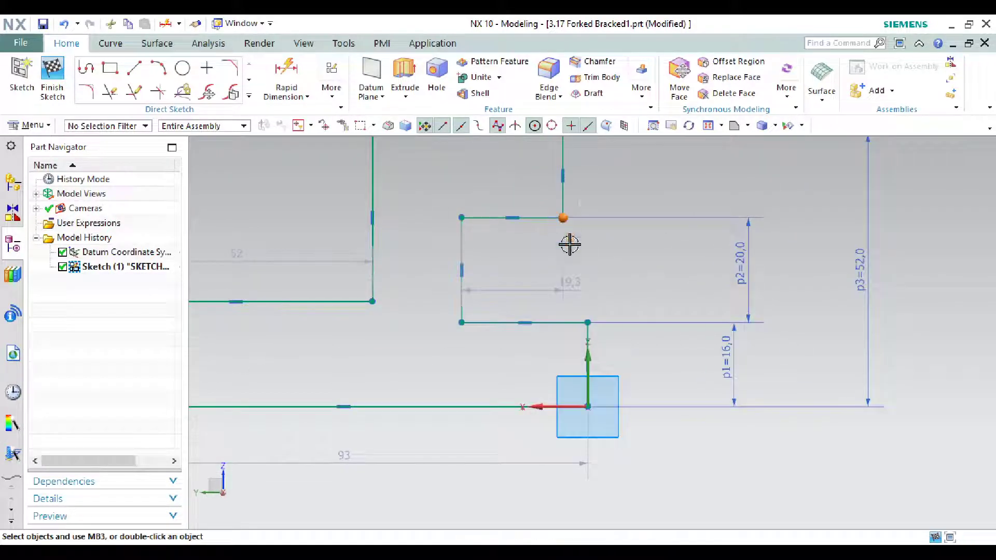
left_click(590, 320)
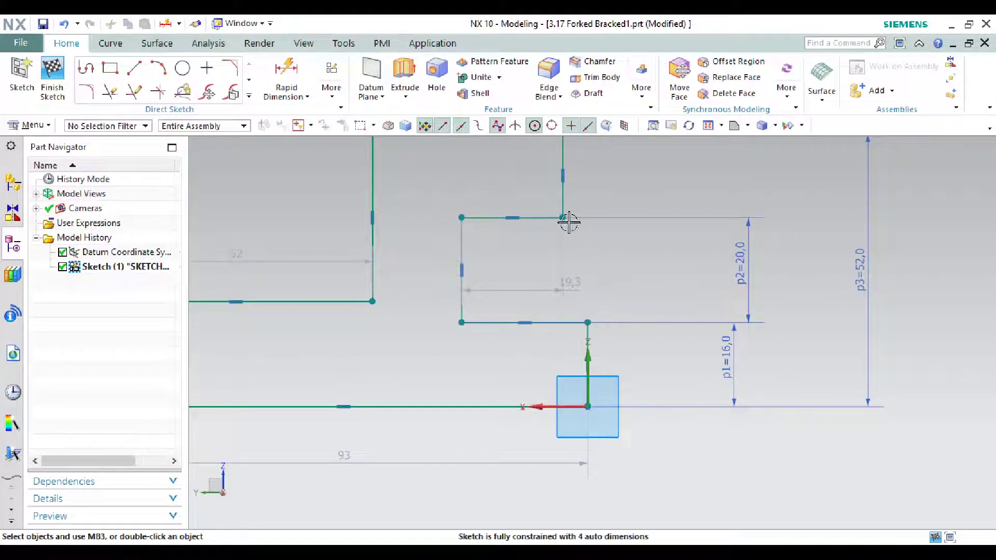
scroll(590, 248, "down", 3)
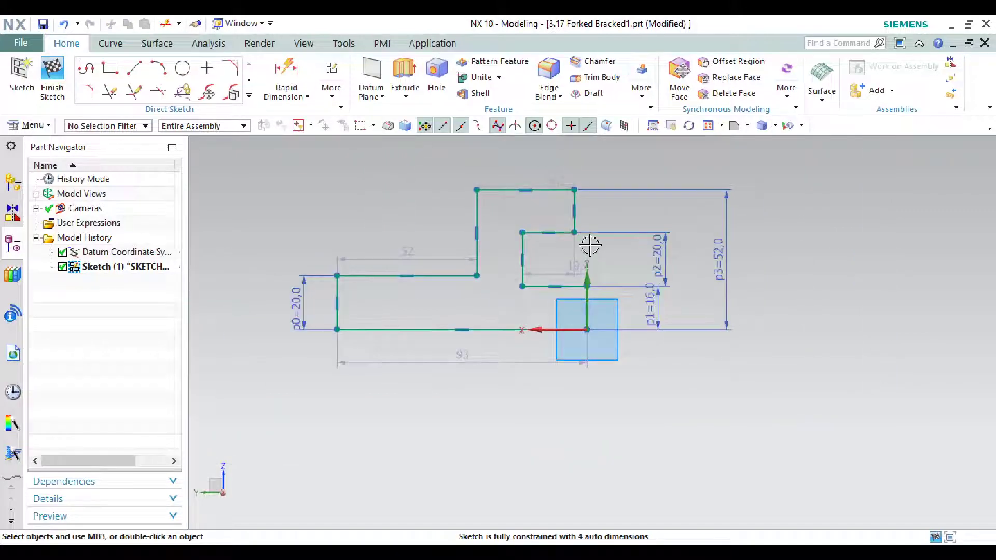
scroll(590, 246, "up", 1)
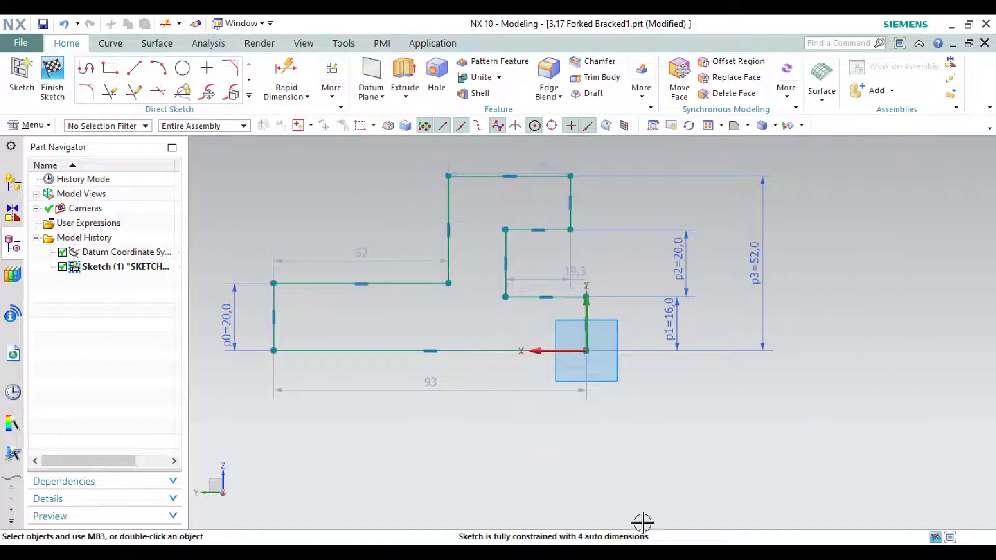
Step: Bring up the 3.17 reference drawing and open the Windows Calculator beside it
key("alt+Tab")
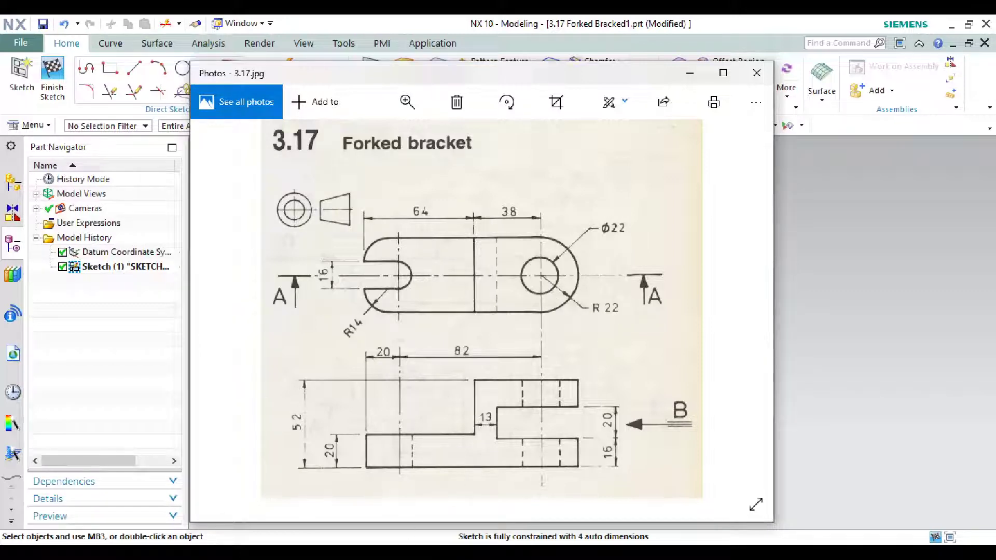
key("super+s")
type("calcu")
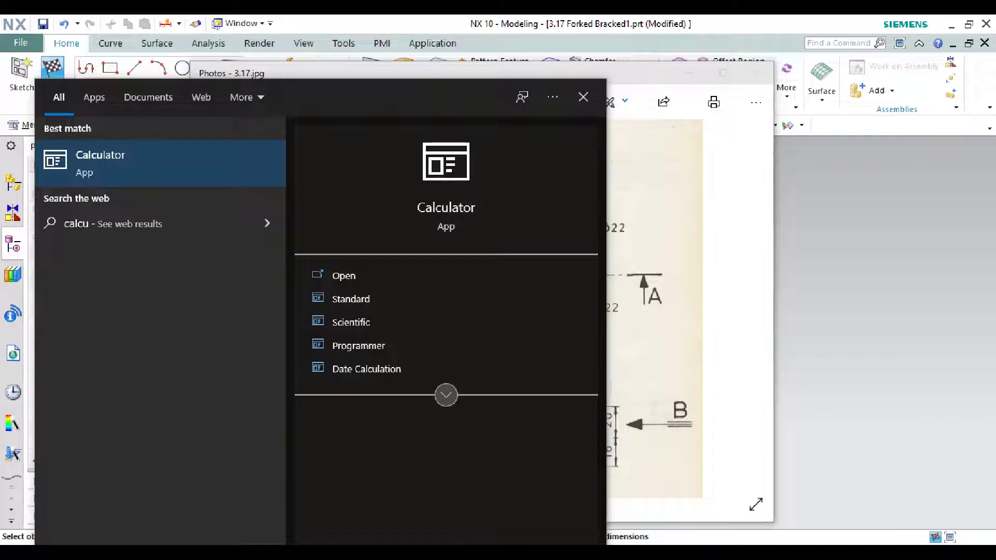
key("Return")
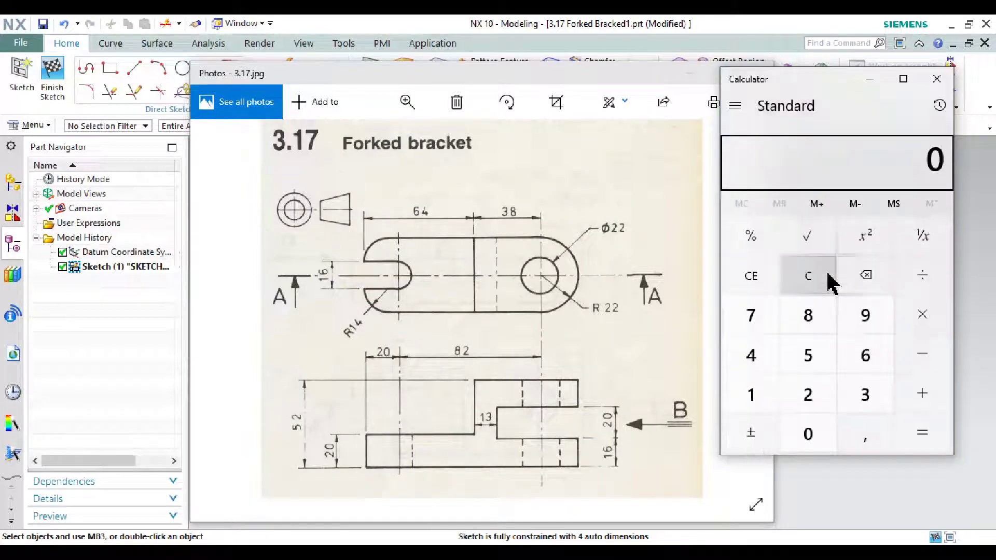
Step: Calculate the bracket's overall length as 20 + 82 + 22 in Calculator and return to the NX sketch
left_click(809, 396)
left_click(812, 431)
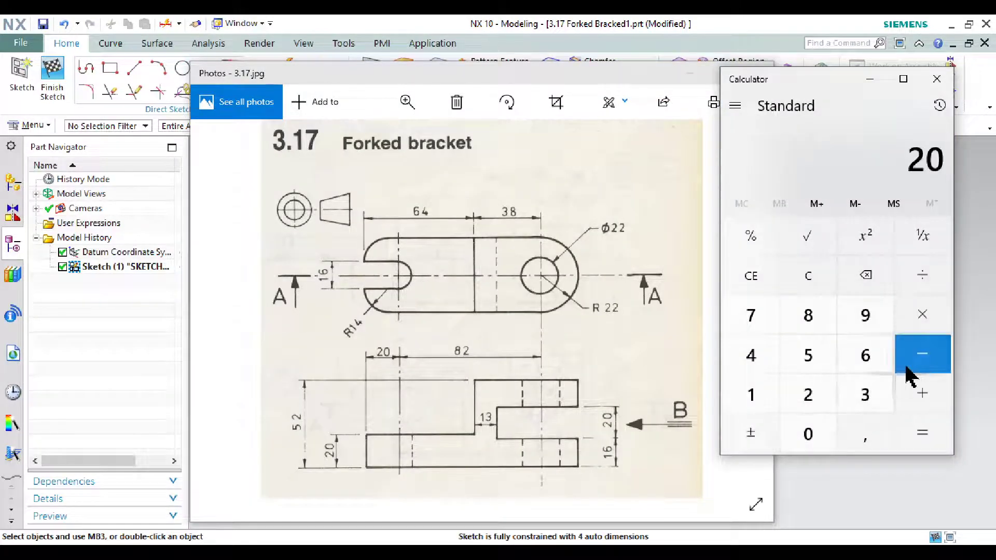
left_click(922, 393)
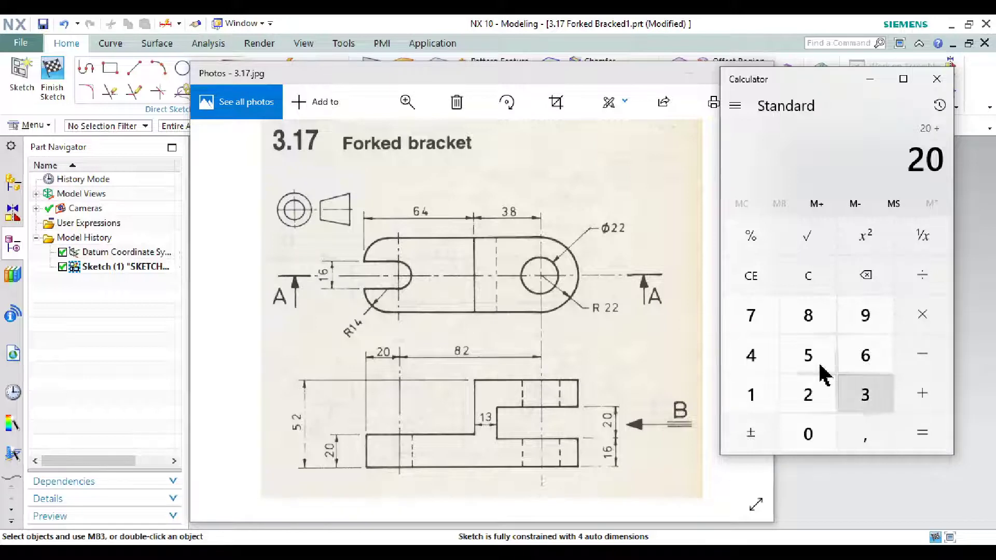
left_click(808, 316)
left_click(808, 394)
left_click(923, 393)
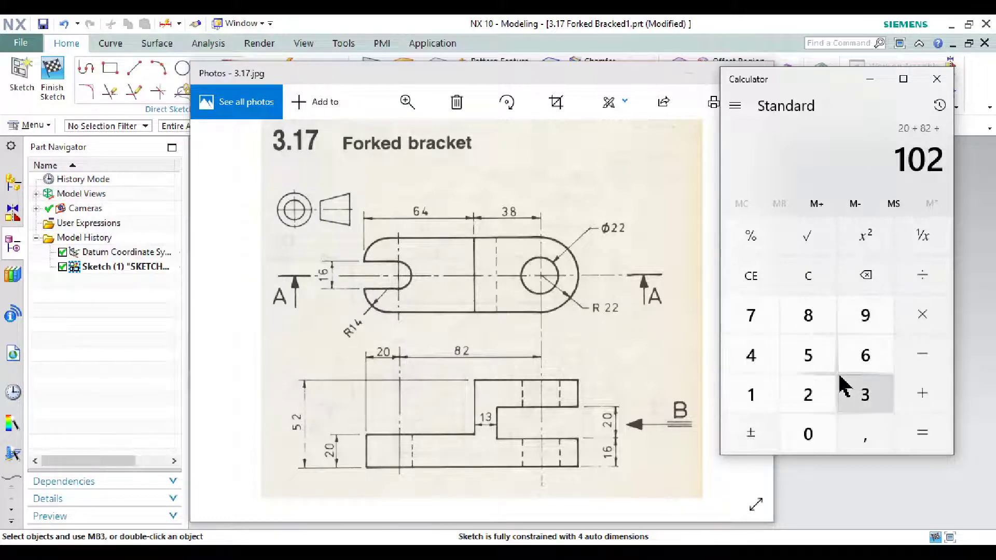
double_click(810, 397)
left_click(925, 434)
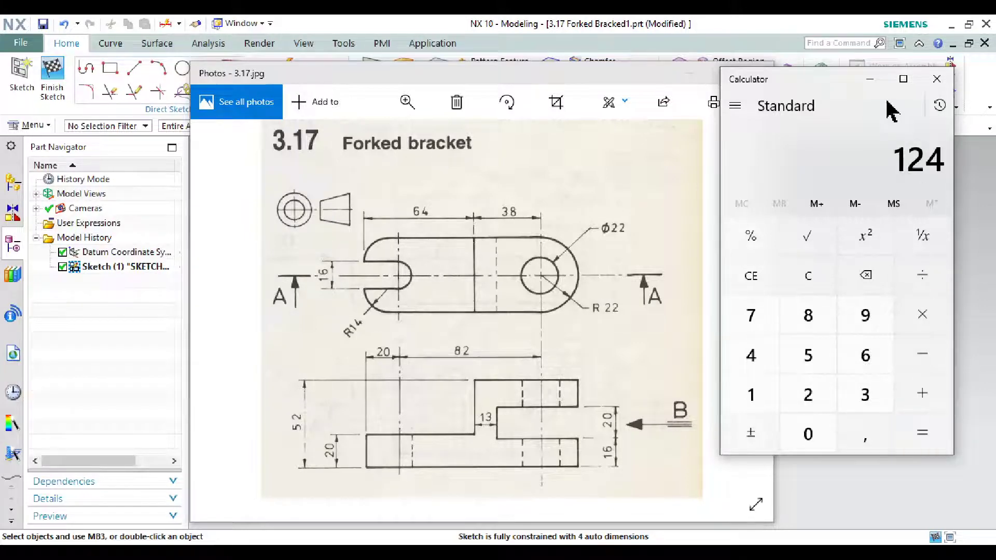
left_click(870, 79)
left_click(686, 74)
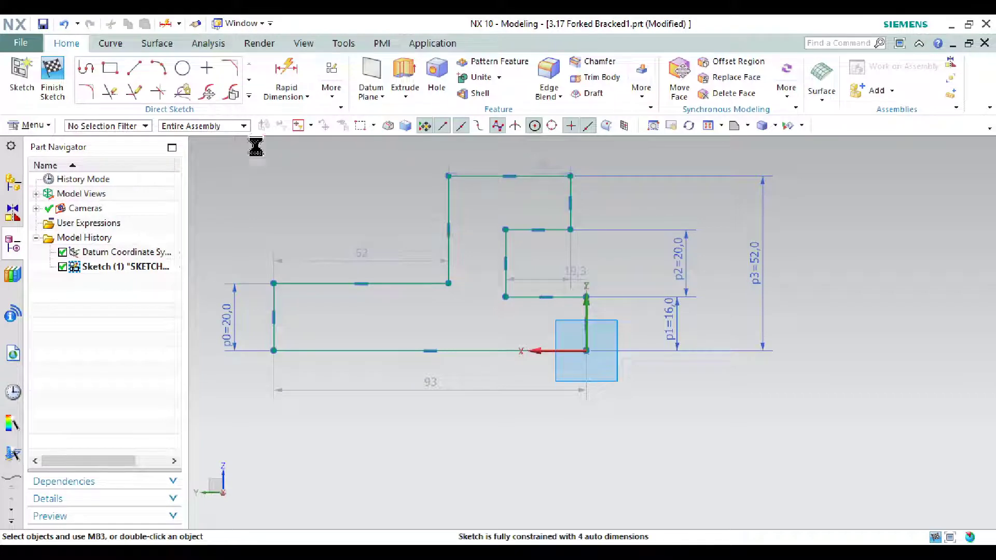
Step: Dimension the overall length between the low end's vertical edge and the vertical line at the origin as 124 mm
key("d")
left_click(274, 303)
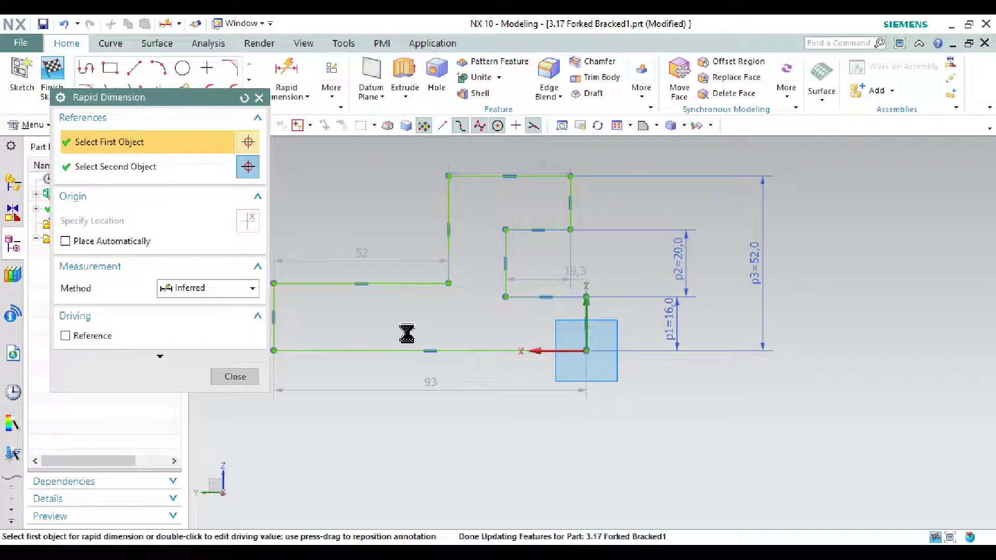
left_click(590, 329)
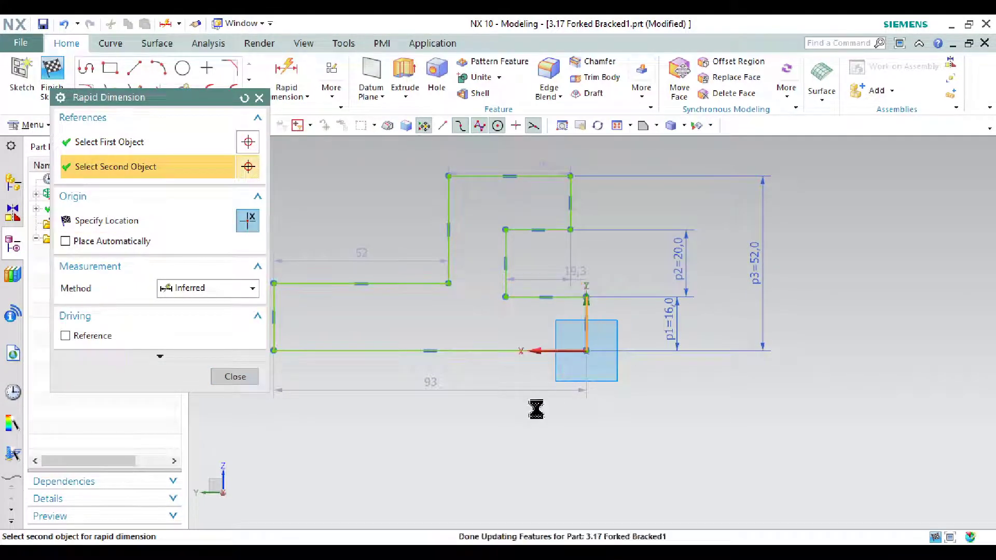
left_click(542, 460)
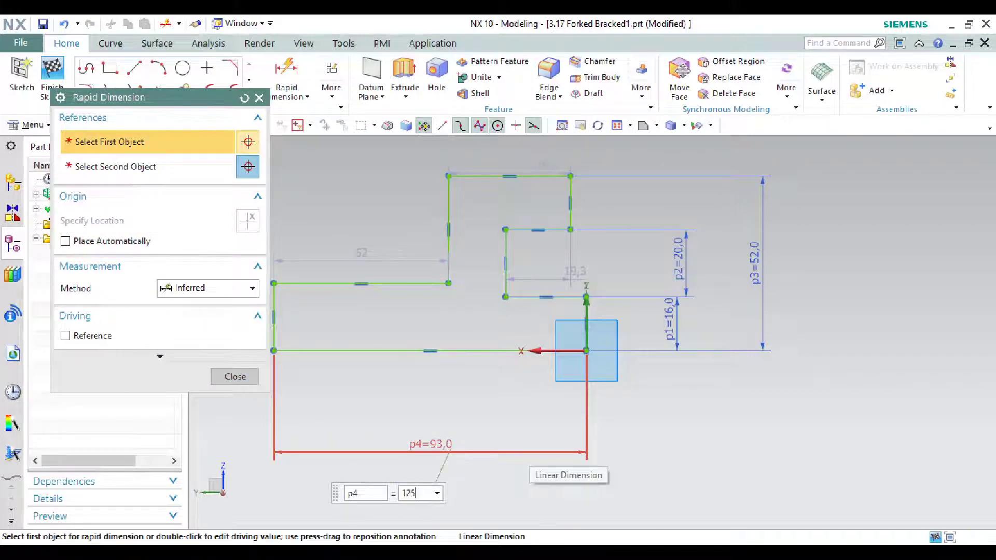
type("124")
key("Return")
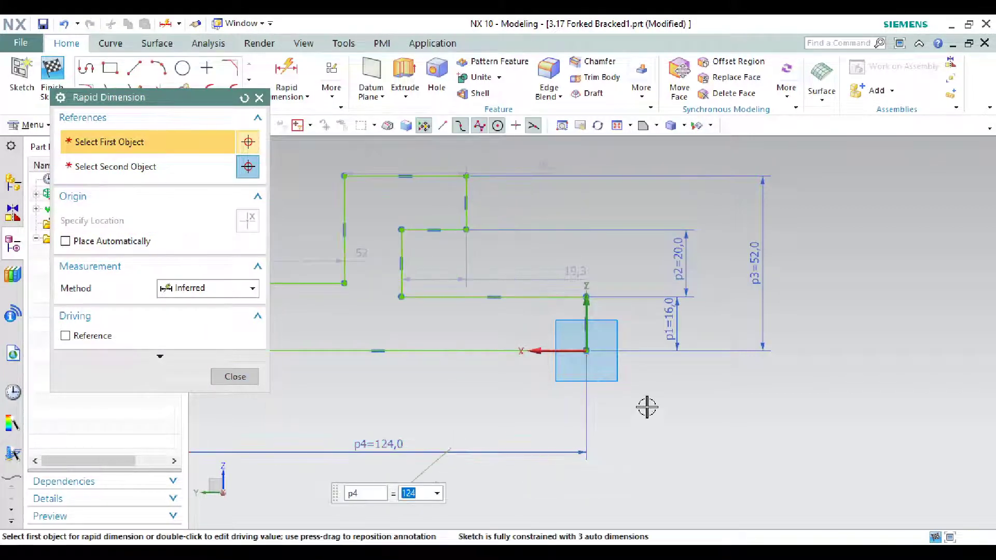
Step: Dimension the distance from the low end's vertical edge to the upper fork arm's end edge as 124 mm
middle_click(651, 394)
scroll(698, 395, "up", 3)
scroll(521, 235, "down", 3)
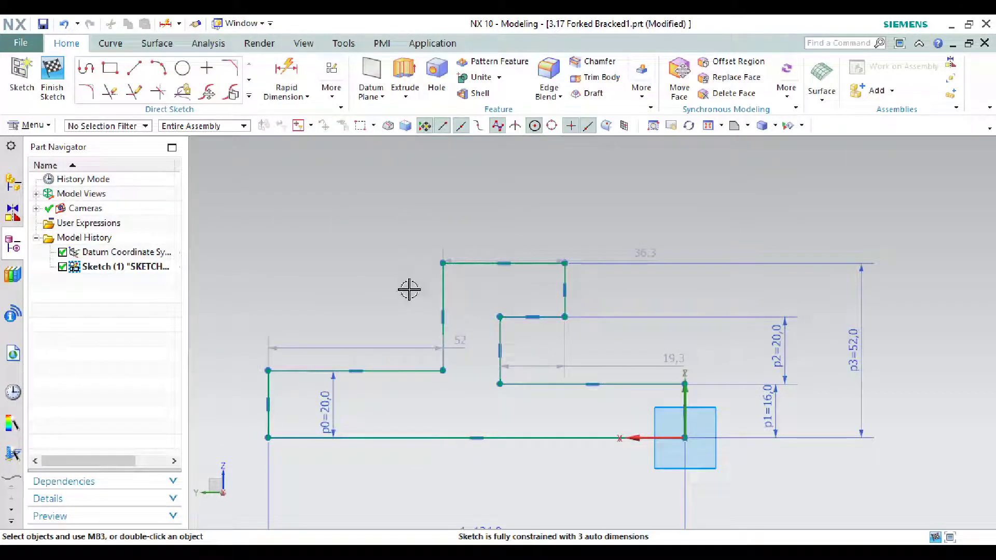
key("d")
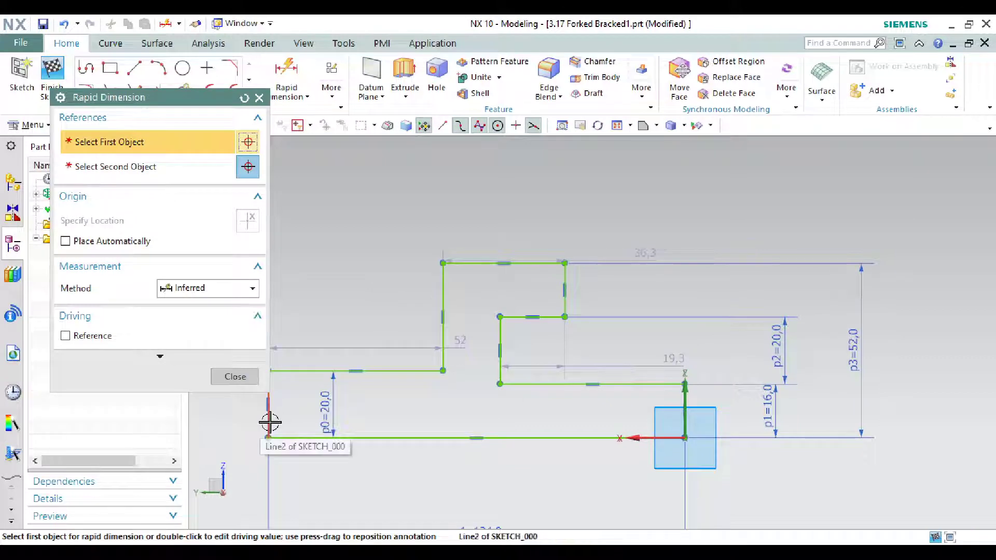
left_click(269, 423)
left_click(565, 285)
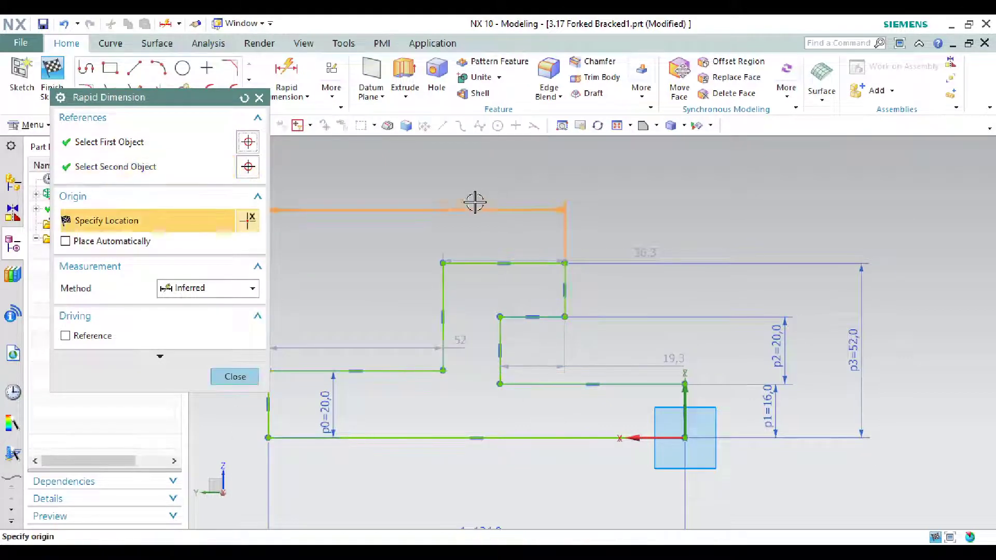
left_click(471, 203)
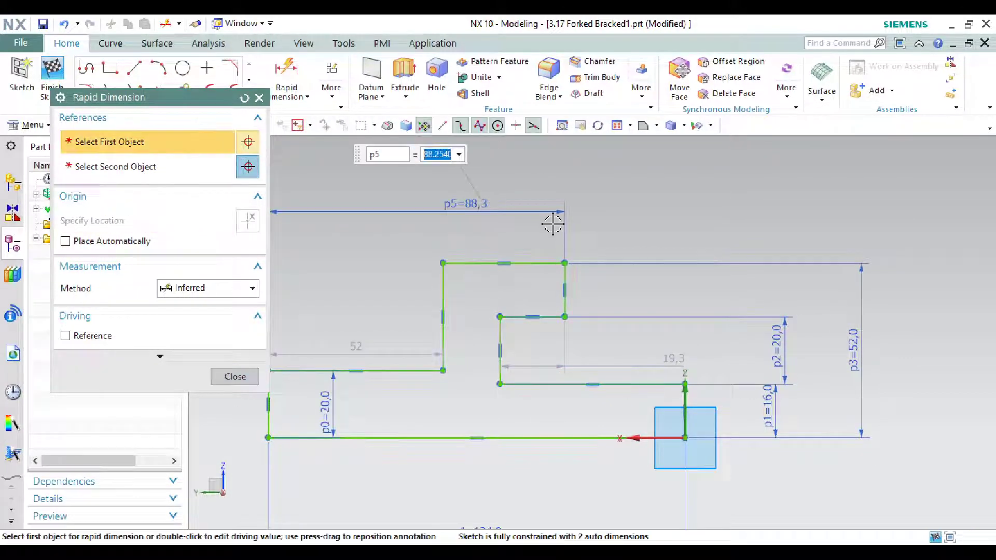
type("12")
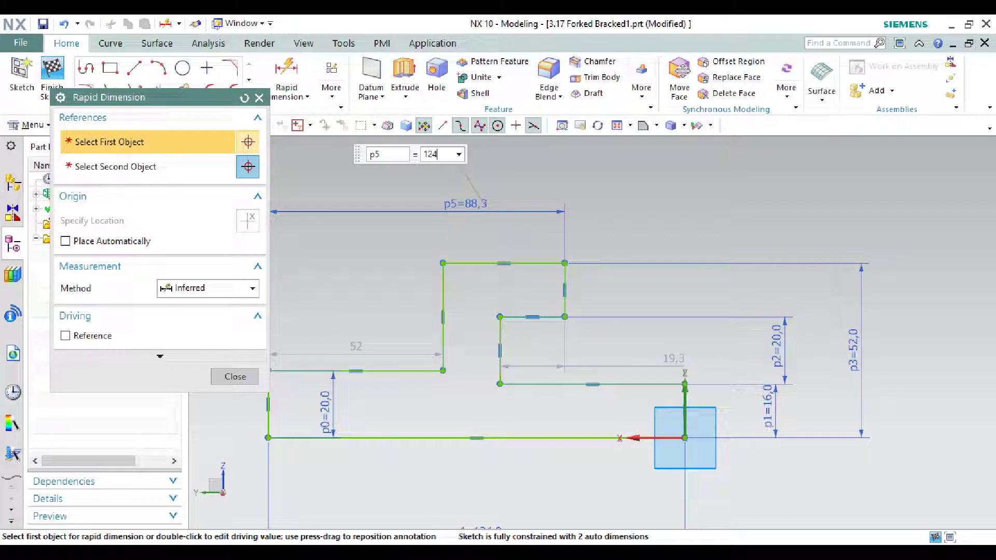
type("4")
key("Return")
middle_click(547, 222)
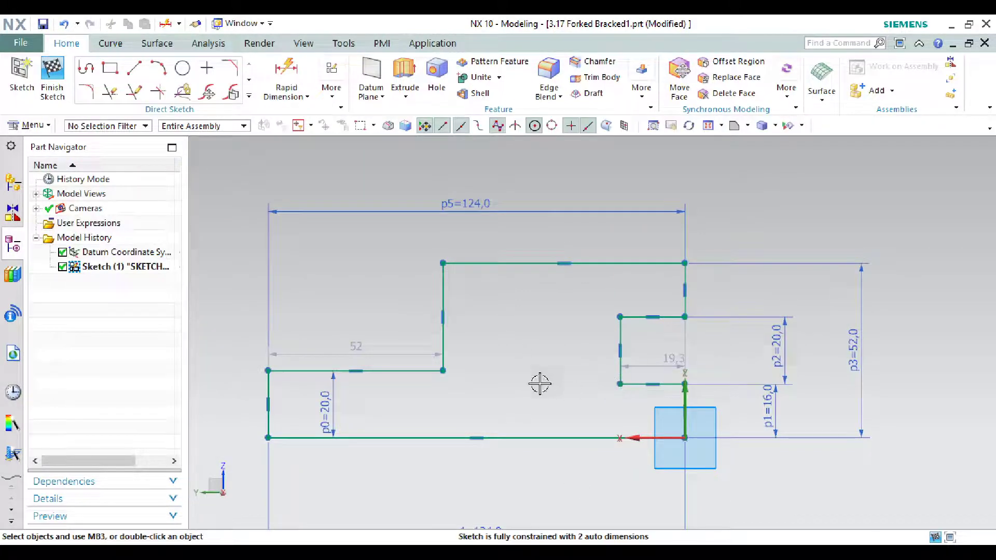
Step: Check the 3.17 reference drawing and dimension the web between the step's vertical edge and the fork opening's inner wall as 13 mm
key("alt+Tab")
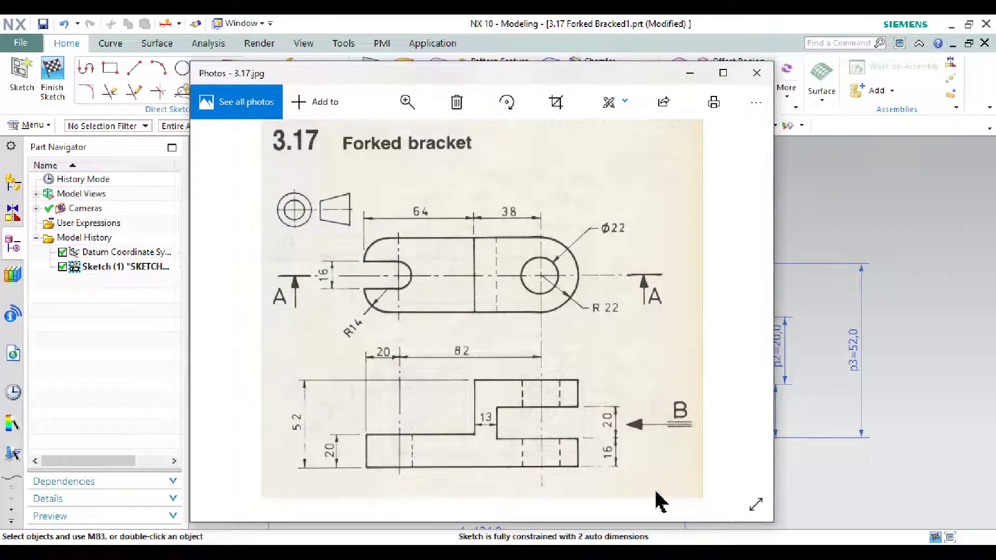
key("alt+Tab")
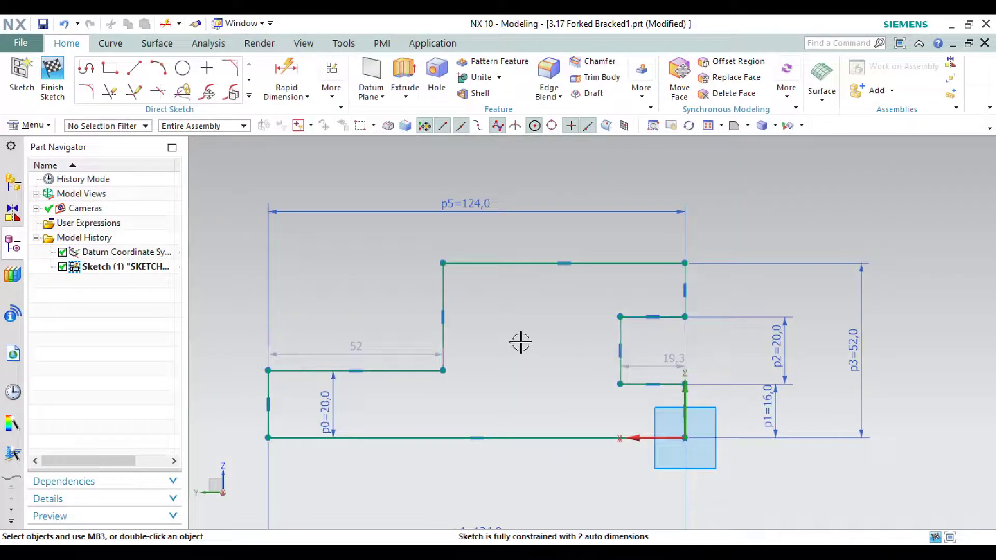
key("d")
left_click(619, 339)
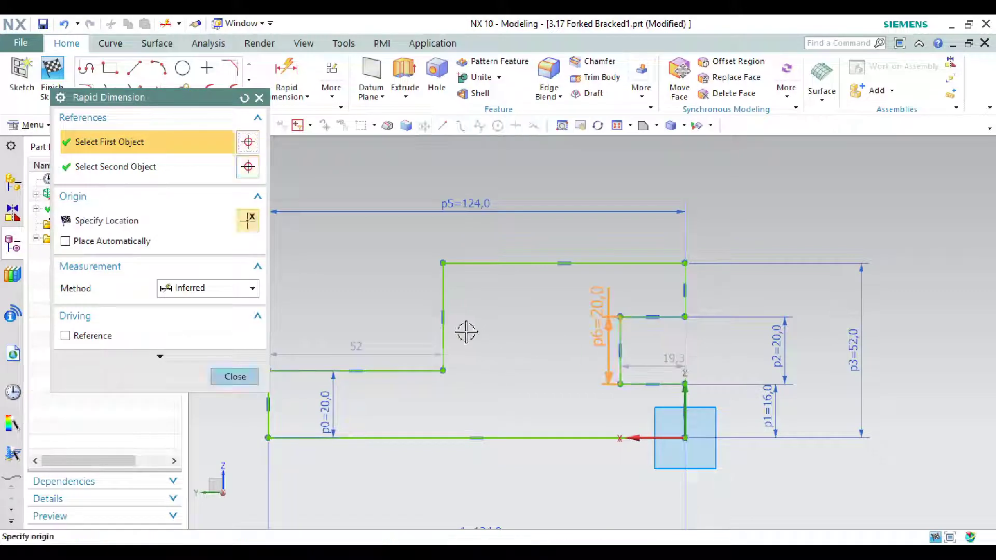
left_click(443, 327)
left_click(514, 342)
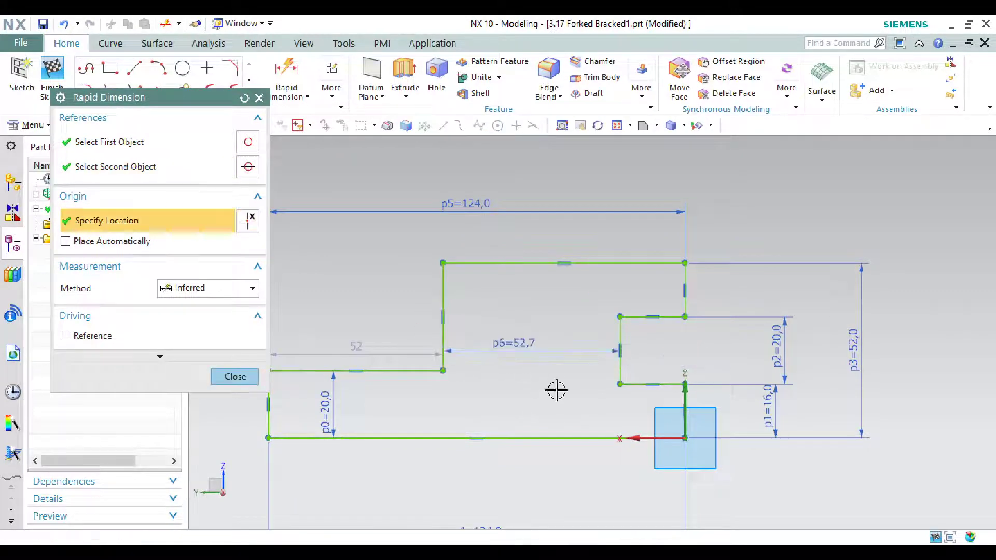
type("13")
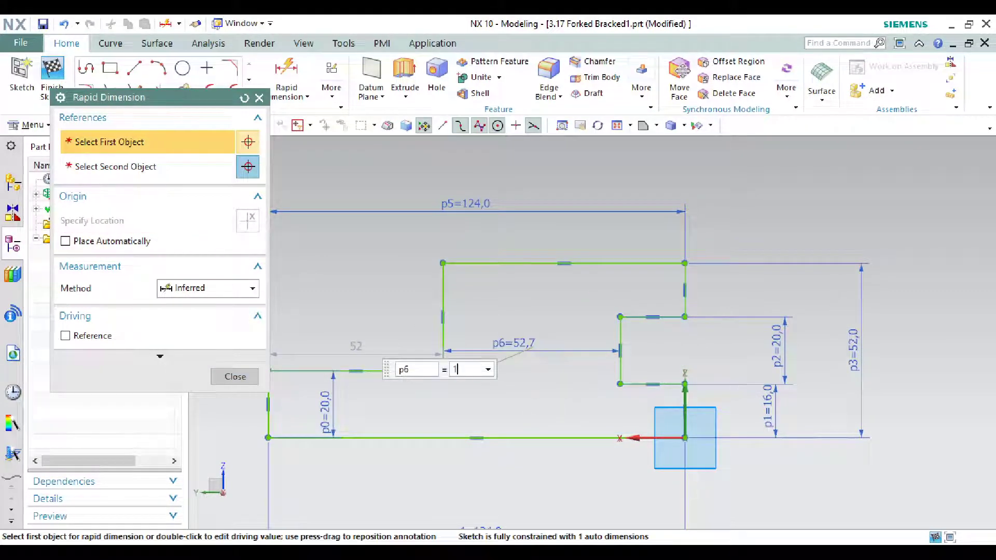
key("Return")
key("Escape")
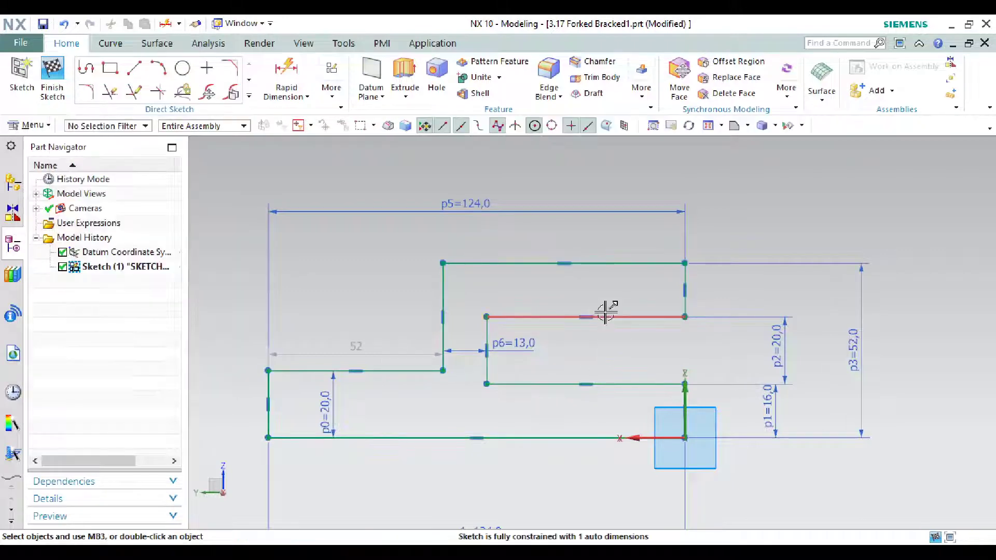
Step: Recheck the reference drawing and set the low ledge's horizontal length to 64 mm as a driving dimension
key("alt+Tab")
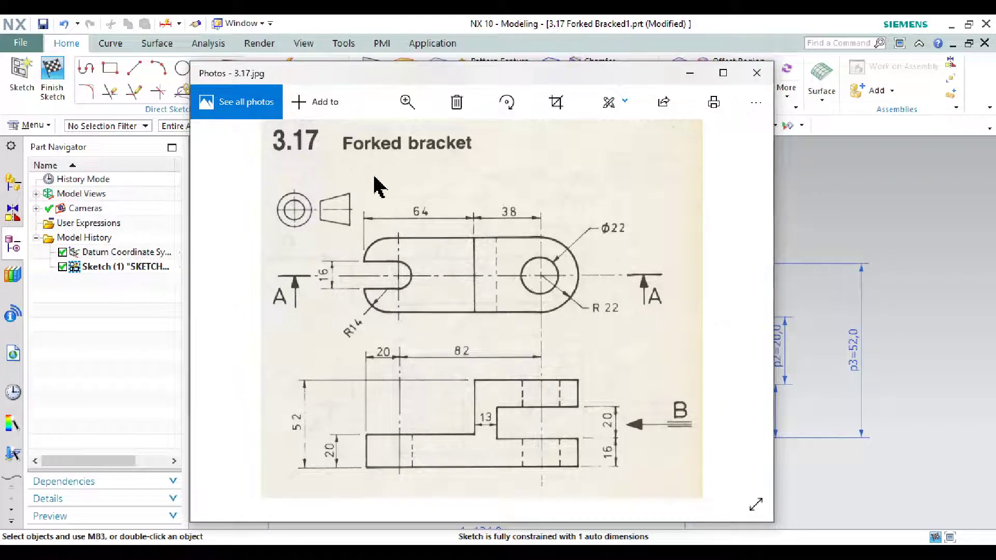
left_click(690, 73)
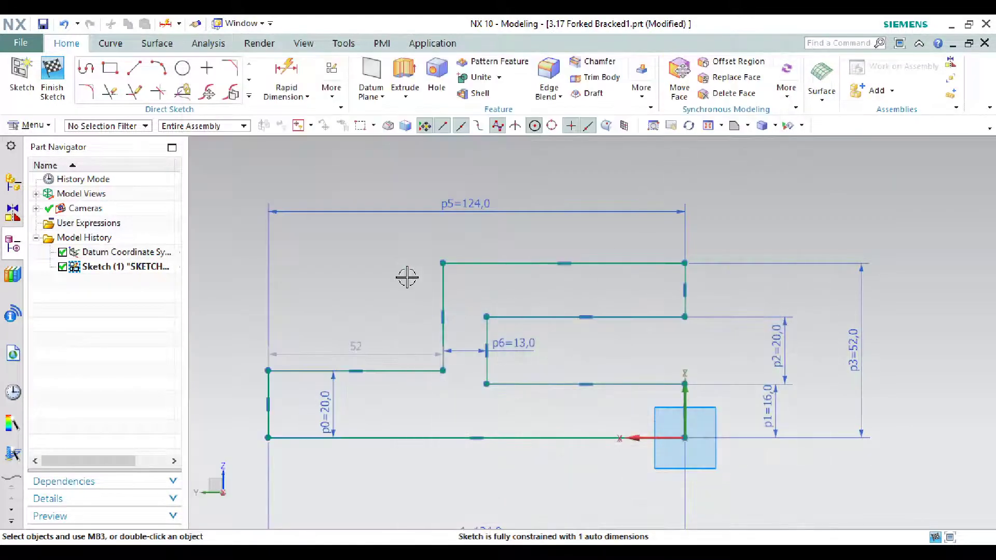
double_click(352, 347)
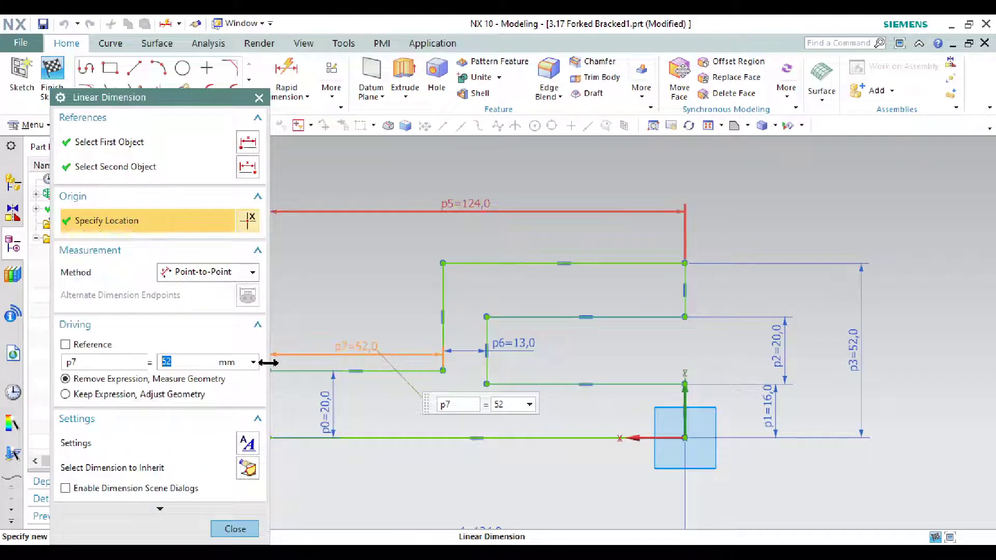
key("Return")
middle_click(311, 351)
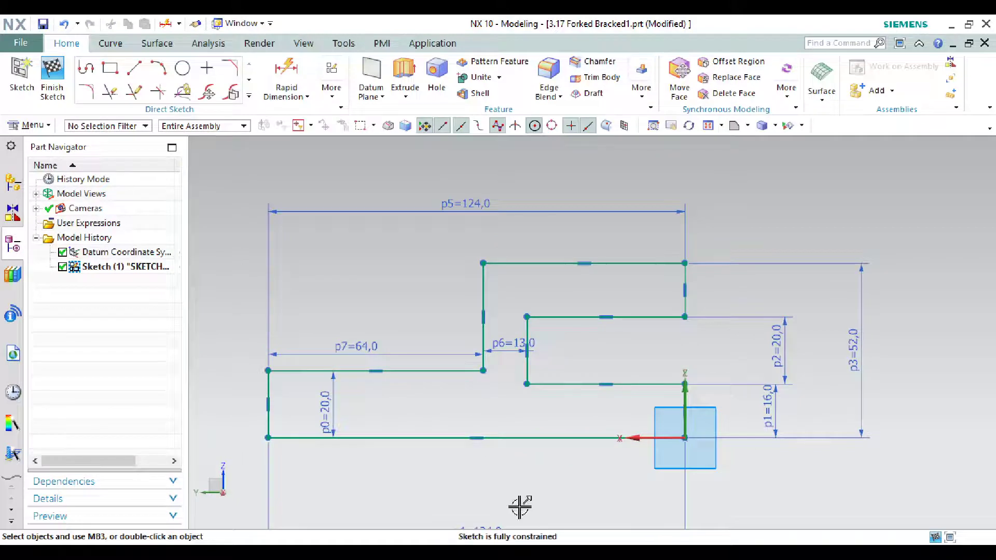
Step: Compare the side profile with the reference drawing and finish the sketch
key("alt+Tab")
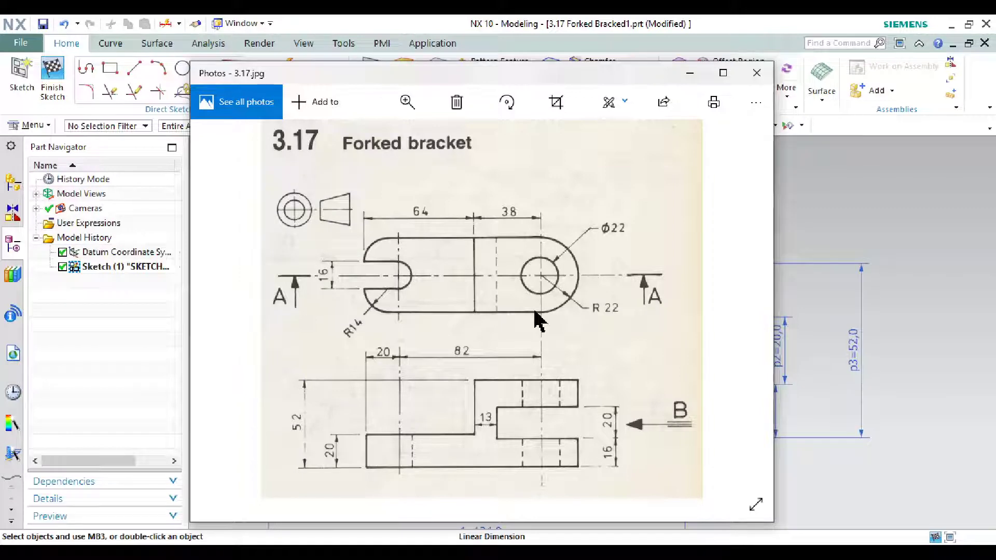
left_click(689, 74)
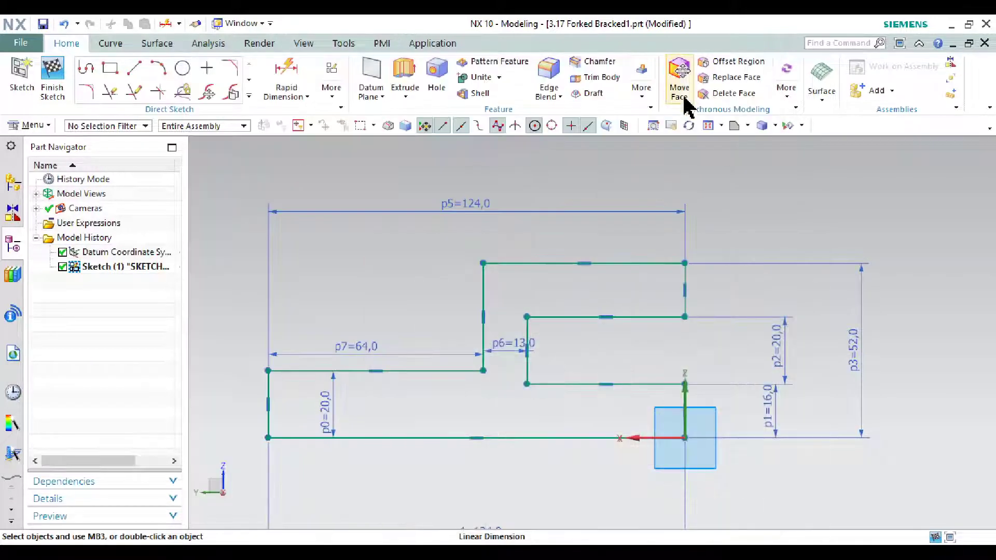
left_click(51, 77)
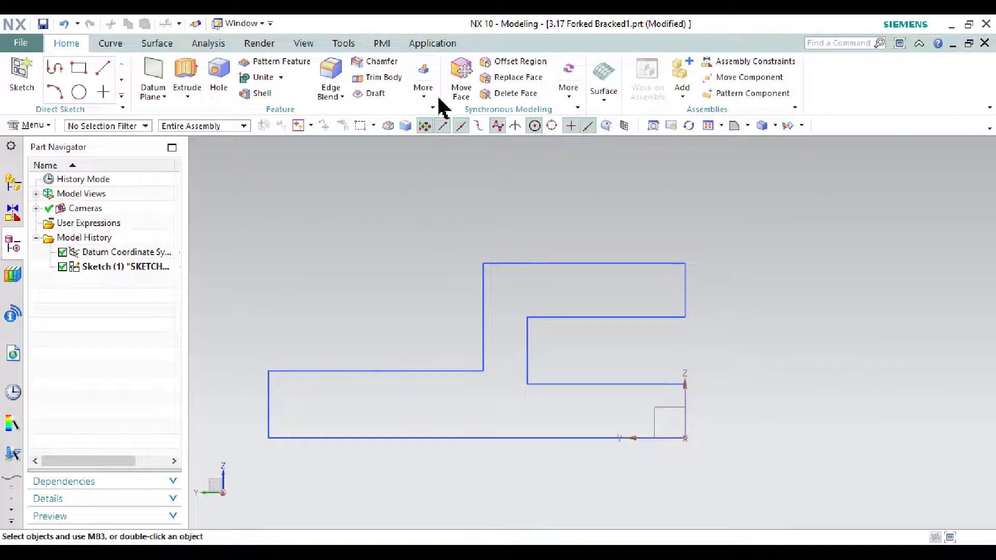
Step: Extrude the closed side profile from 0 to 44 mm as a solid body
left_click(733, 125)
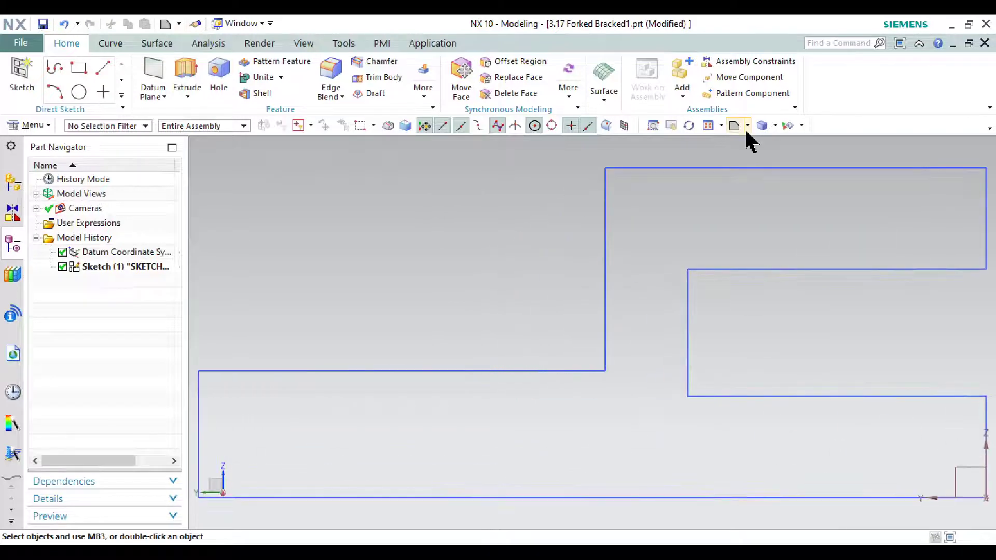
left_click(748, 125)
left_click(740, 148)
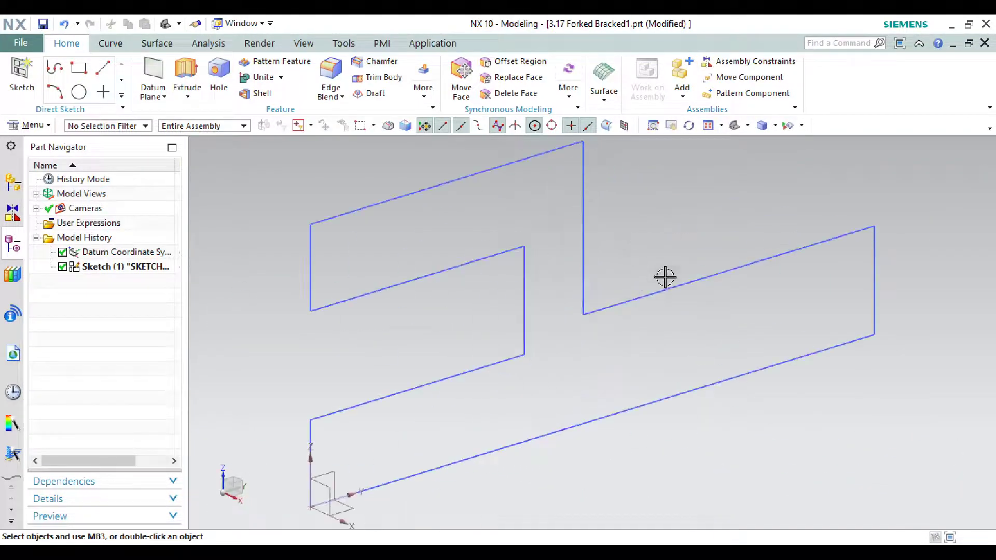
left_click(186, 71)
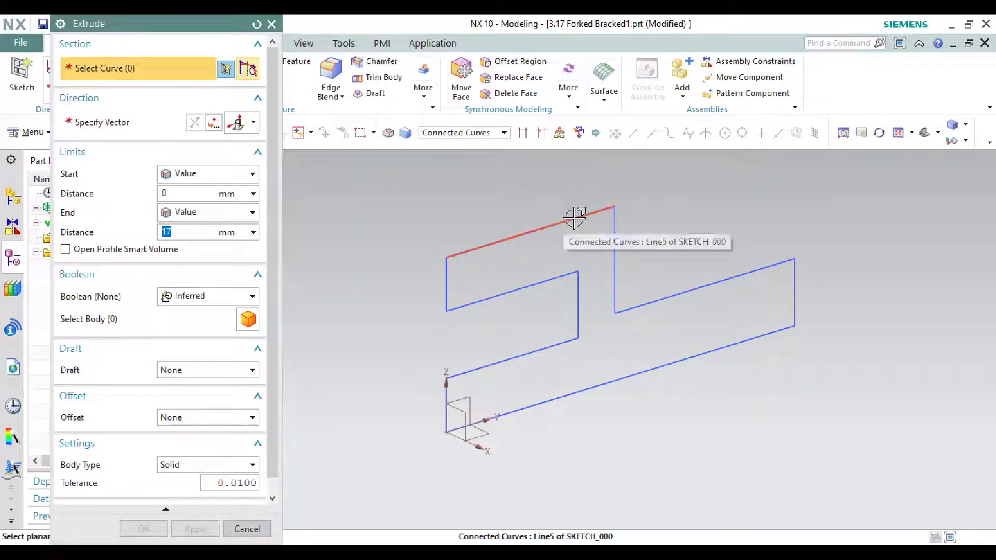
left_click(574, 219)
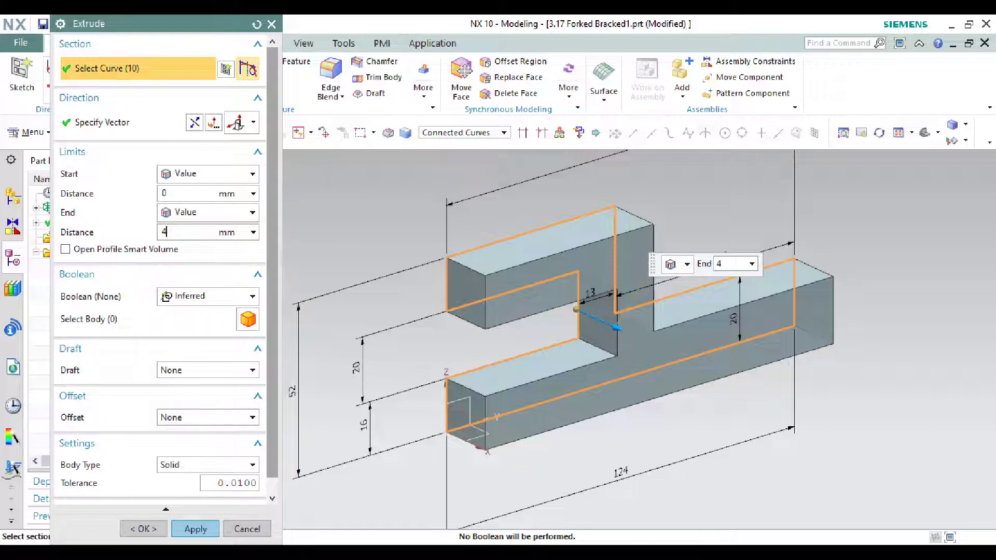
key("Return")
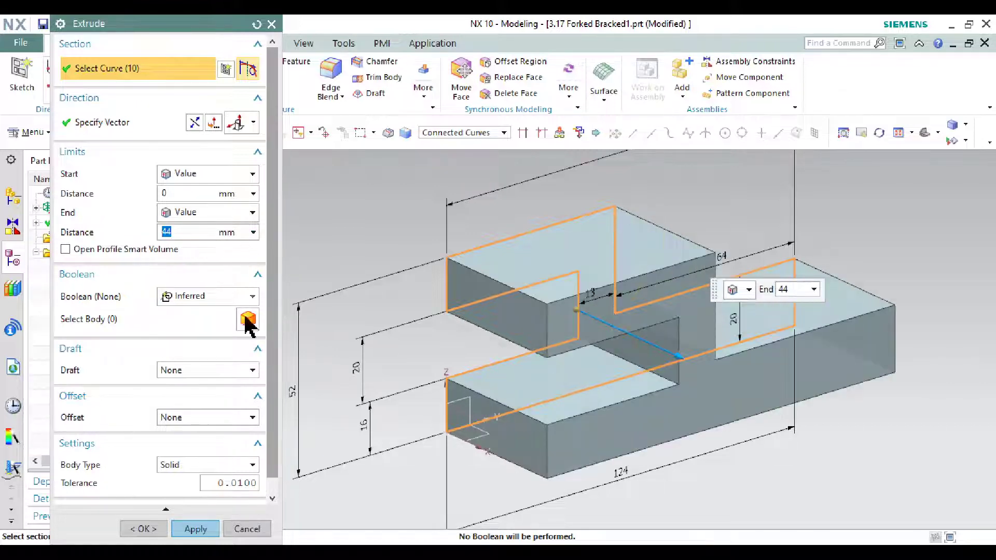
left_click(208, 529)
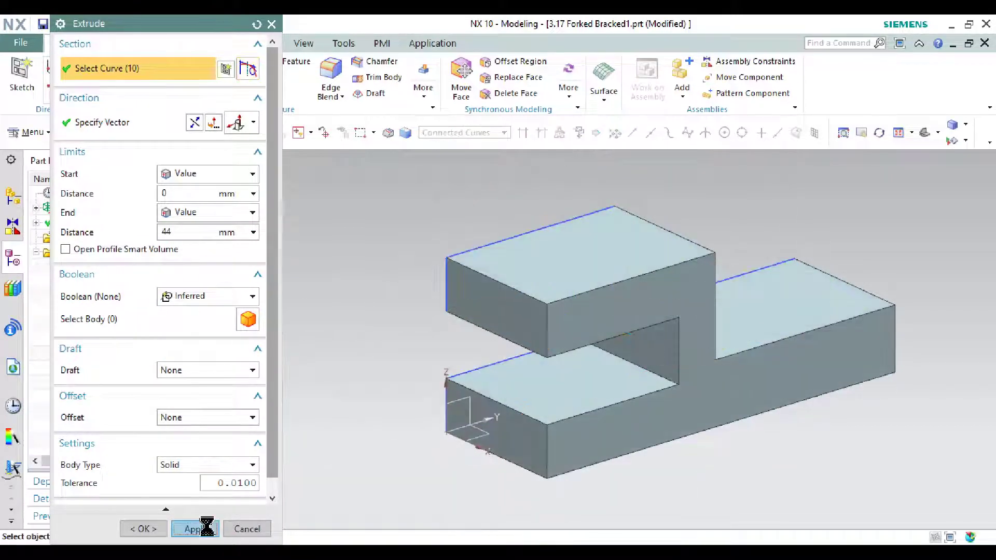
left_click(245, 529)
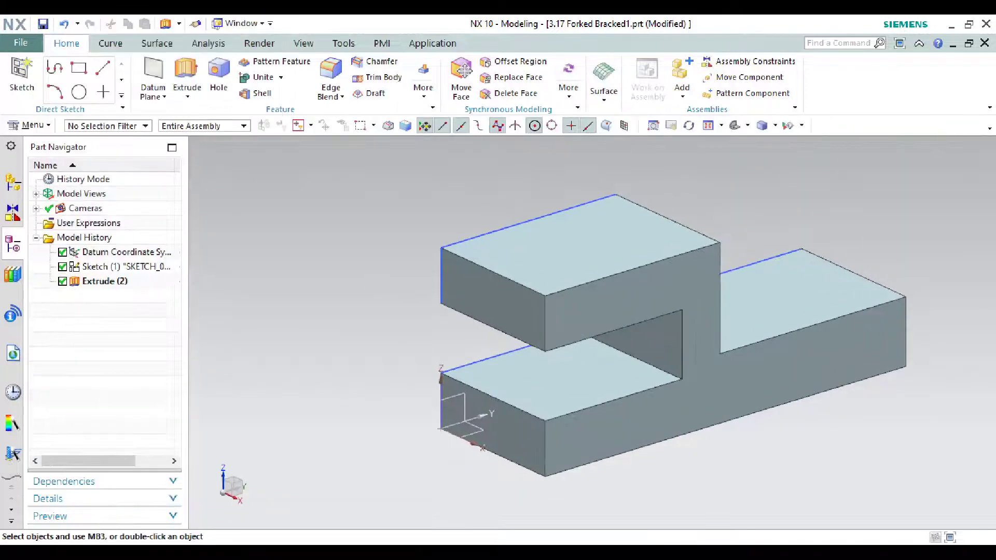
Step: Check the reference drawing's end radius and select the upper fork arm's two vertical end edges for a 22 mm edge blend
key("alt+Tab")
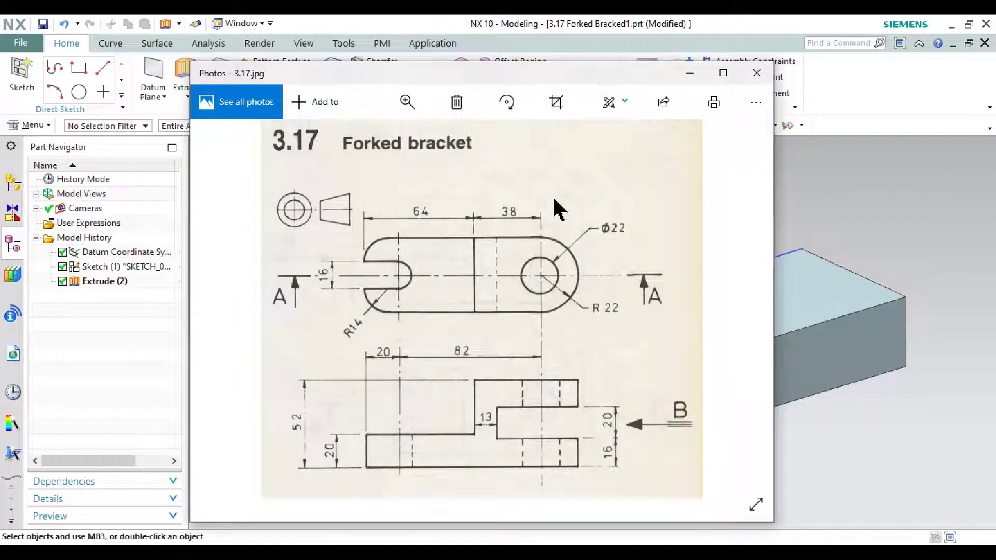
left_click(691, 527)
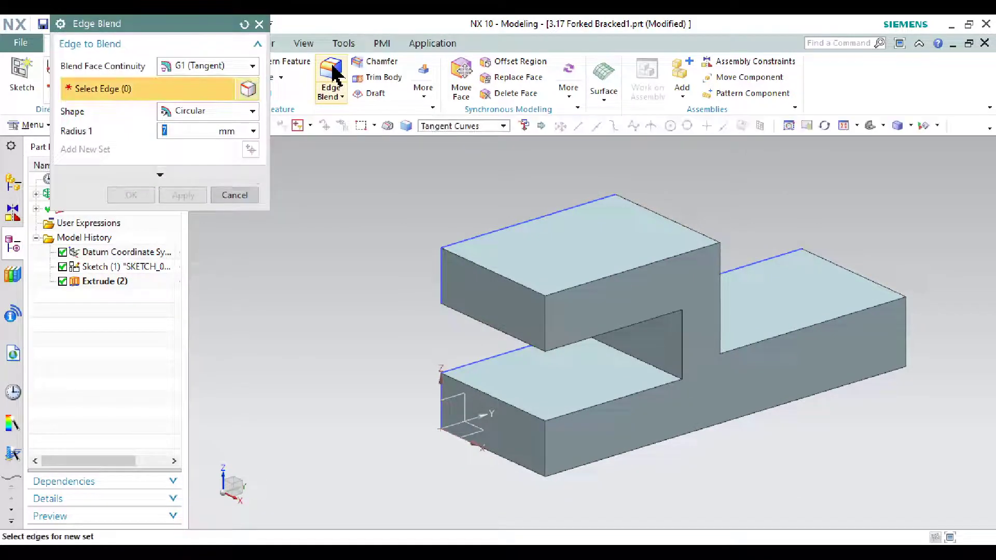
type("22")
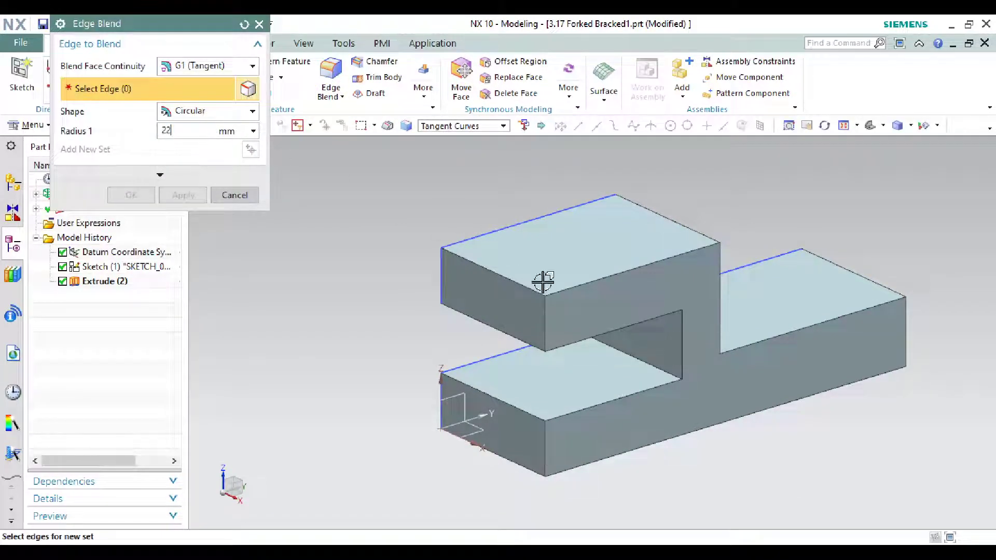
left_click(547, 314)
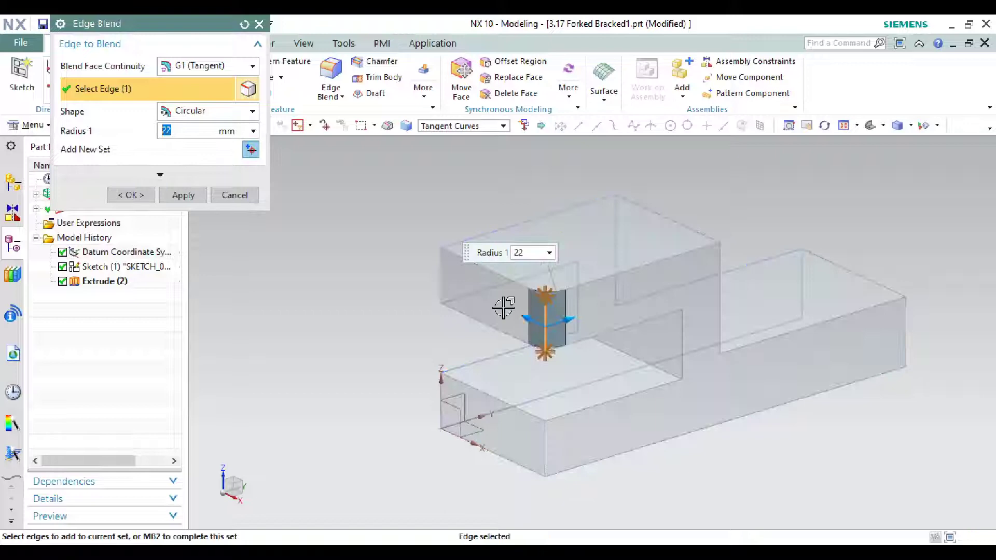
left_click(445, 265)
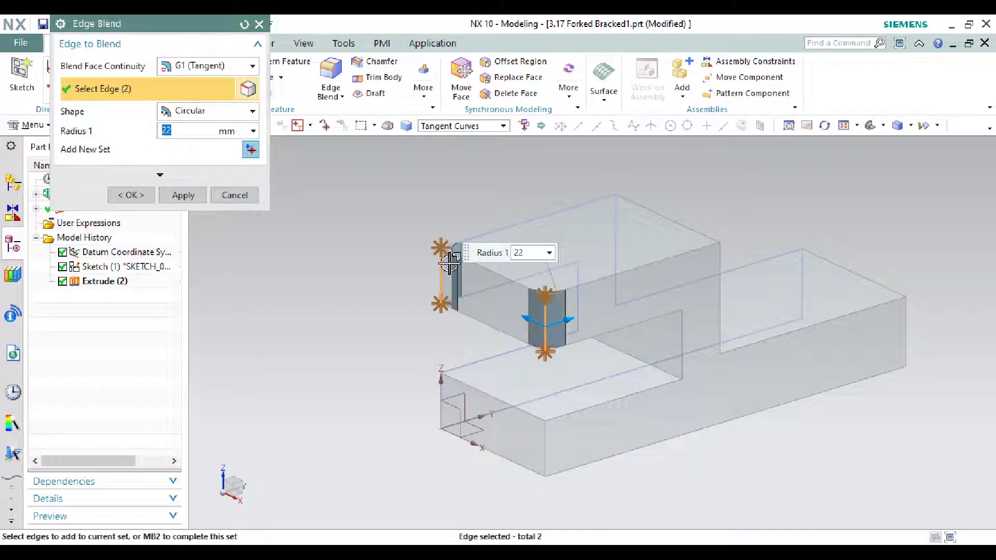
key("alt+Tab")
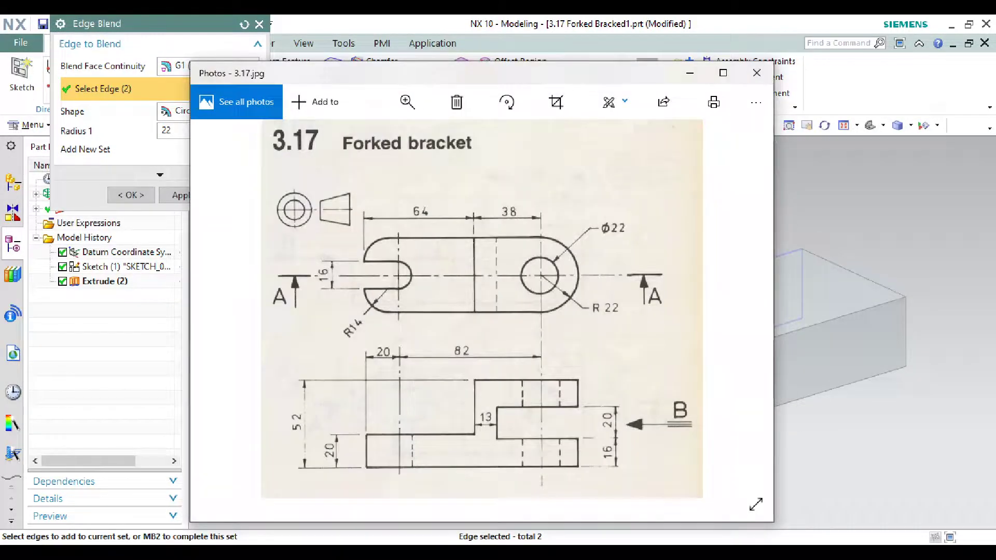
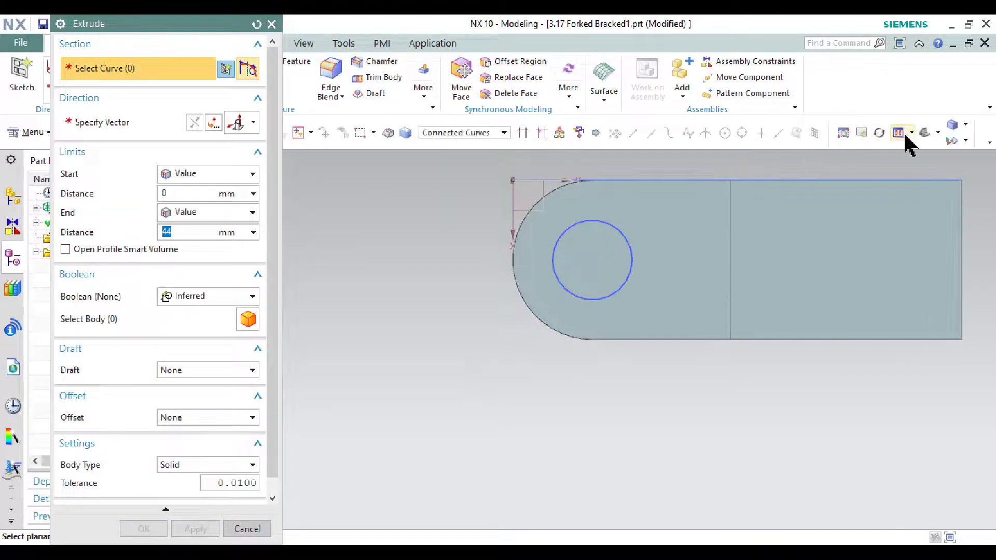
Step: Extrude the circle sketch as a Subtract cut through both fork arms, with the start limit Through All and the end at 62 mm
left_click(924, 134)
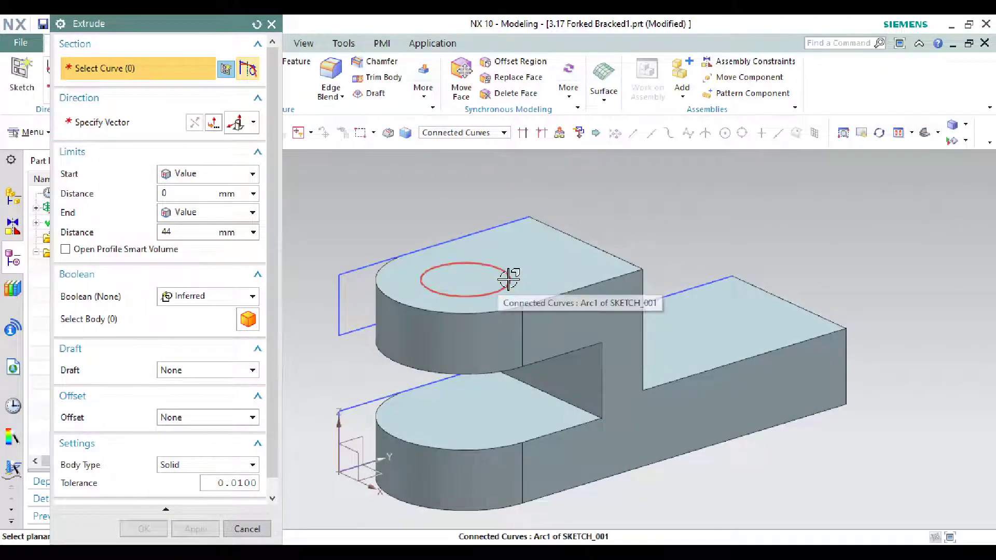
left_click(508, 279)
left_click(212, 123)
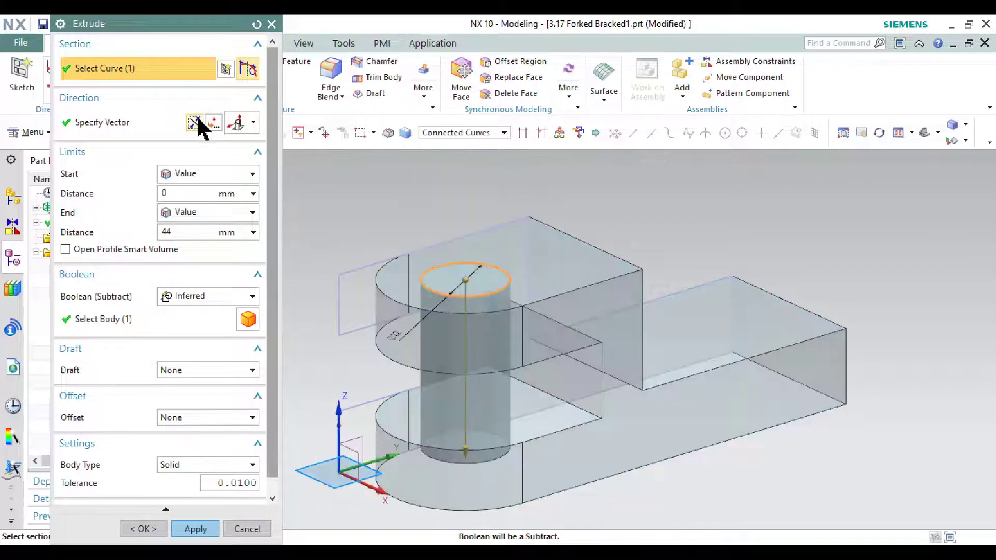
left_click(222, 175)
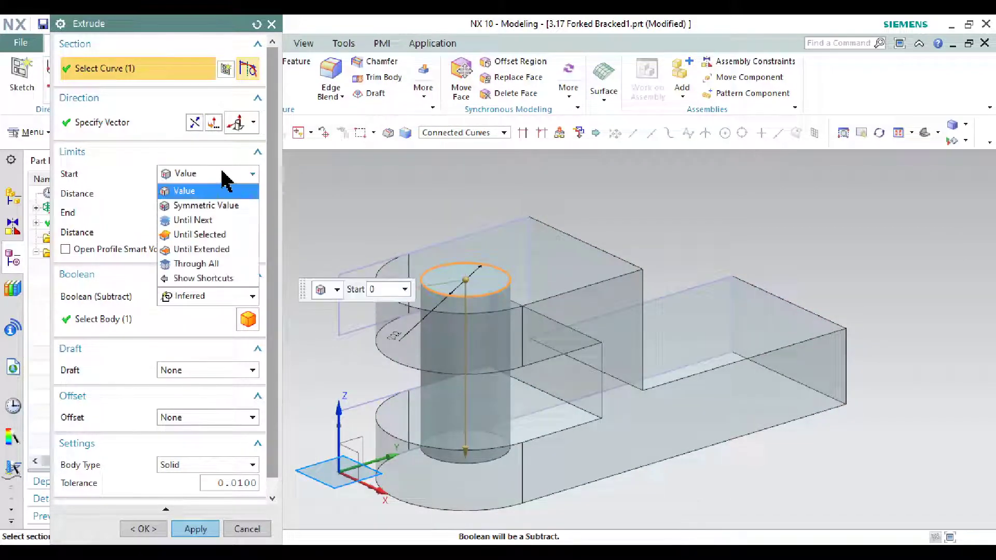
left_click(228, 264)
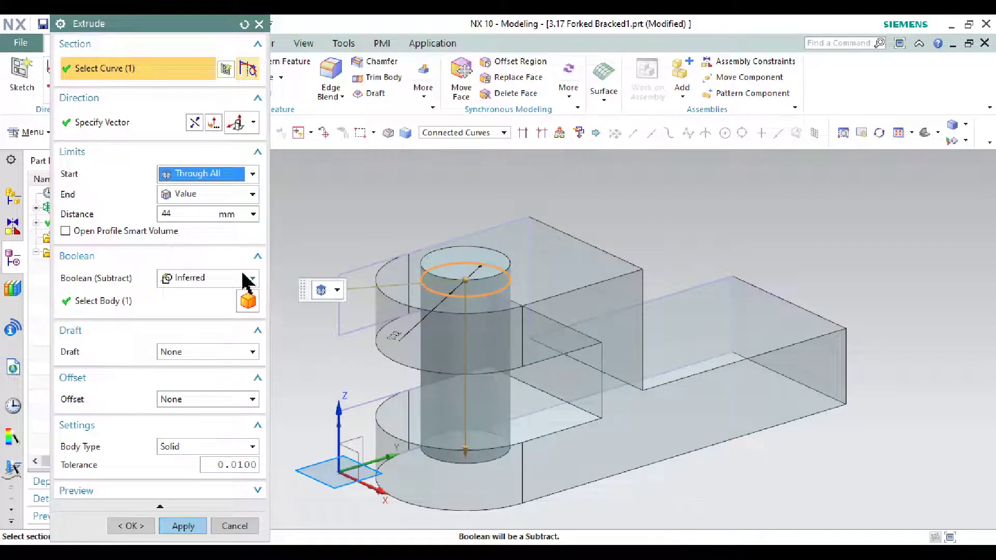
left_click_drag(464, 468, 456, 516)
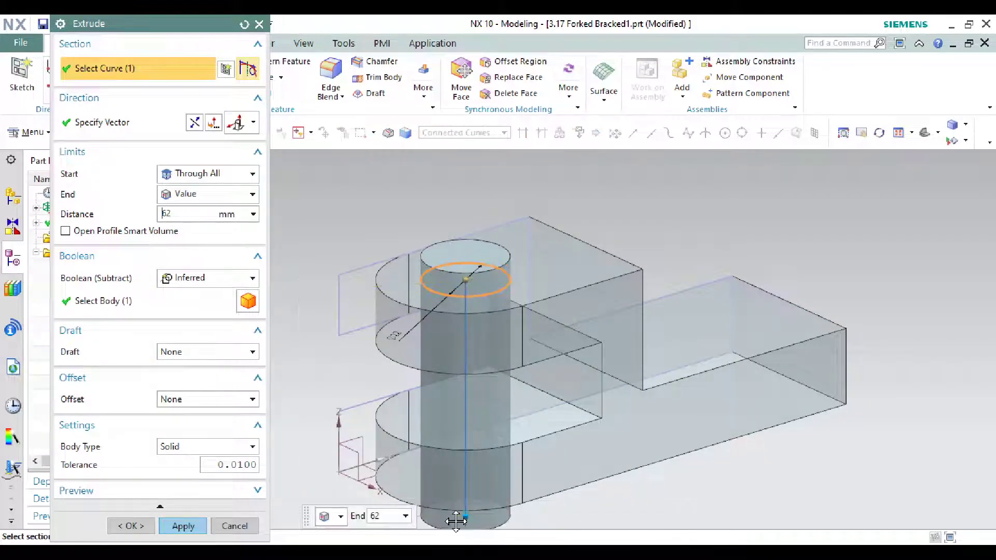
left_click(210, 280)
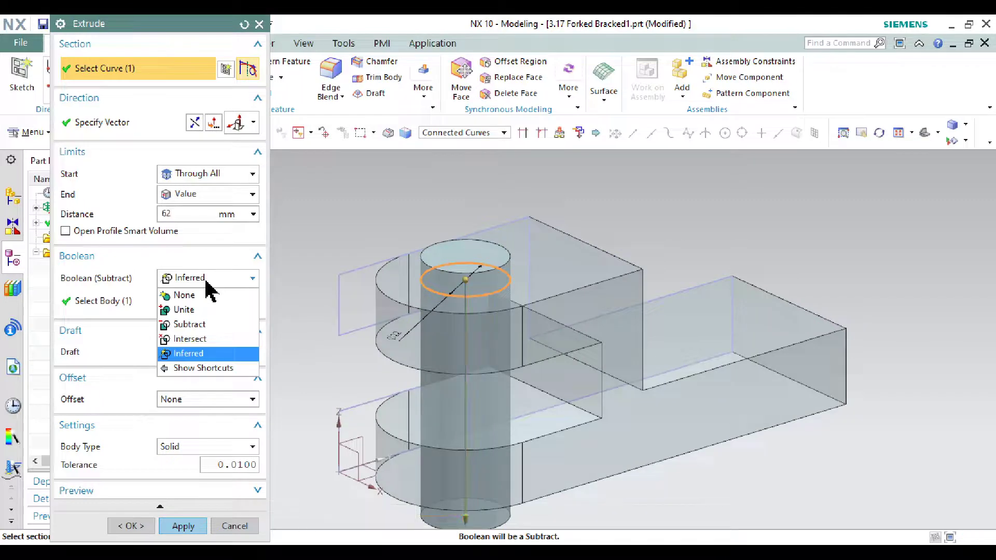
left_click(208, 325)
left_click(186, 526)
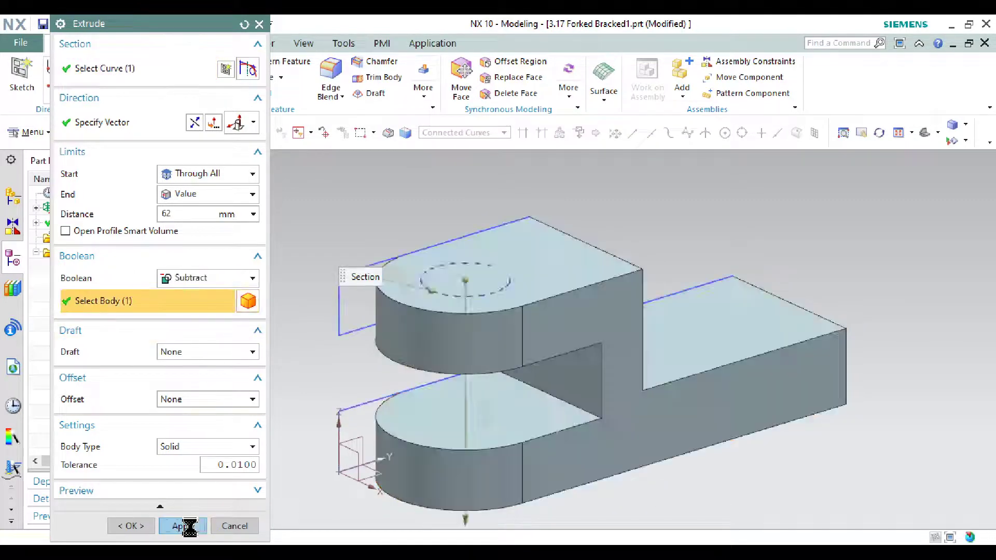
left_click(234, 526)
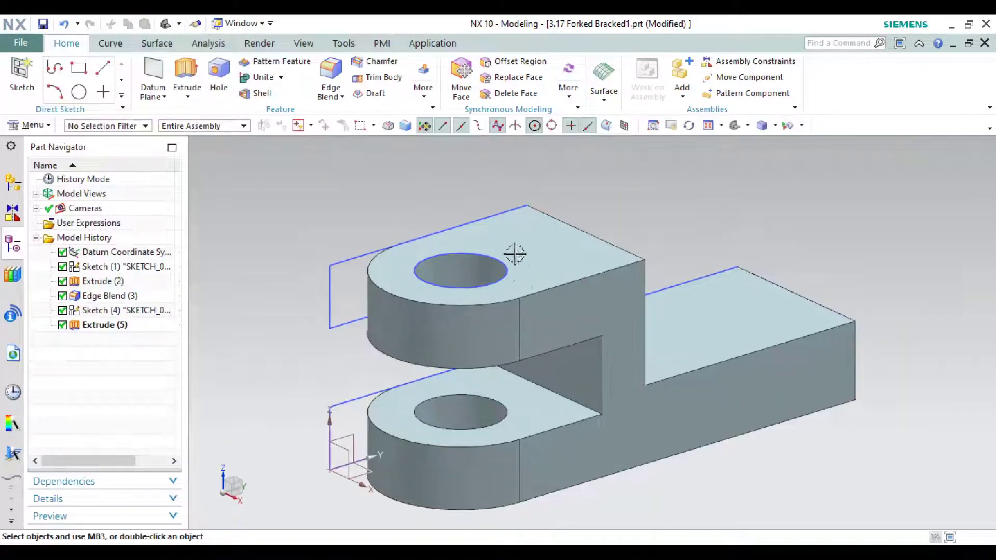
Step: Check the reference drawing's corner radius and blend the two vertical end edges of the low ledge with a 14 mm radius
key("alt+Tab")
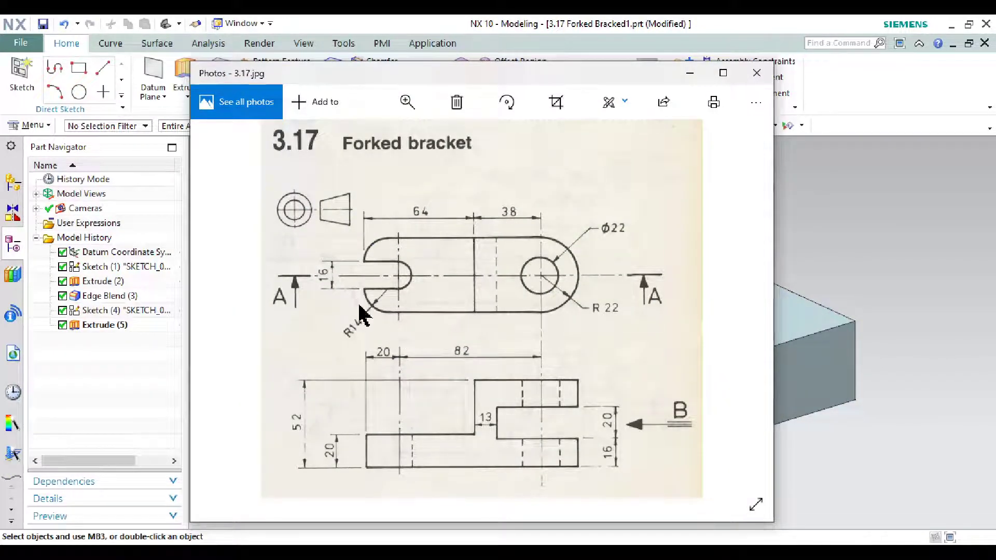
left_click(694, 74)
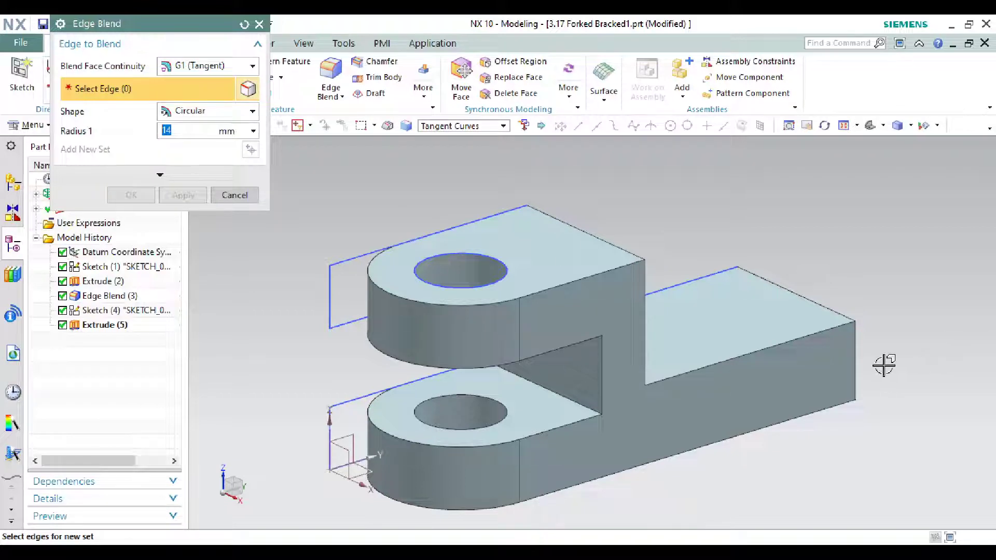
left_click(857, 351)
middle_click_drag(856, 343, 849, 315)
left_click(878, 291)
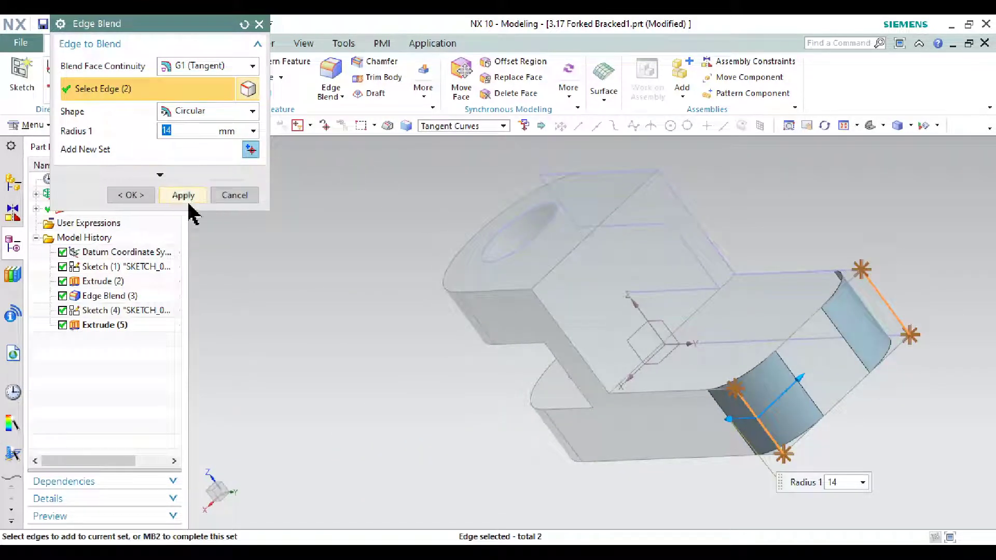
left_click(173, 195)
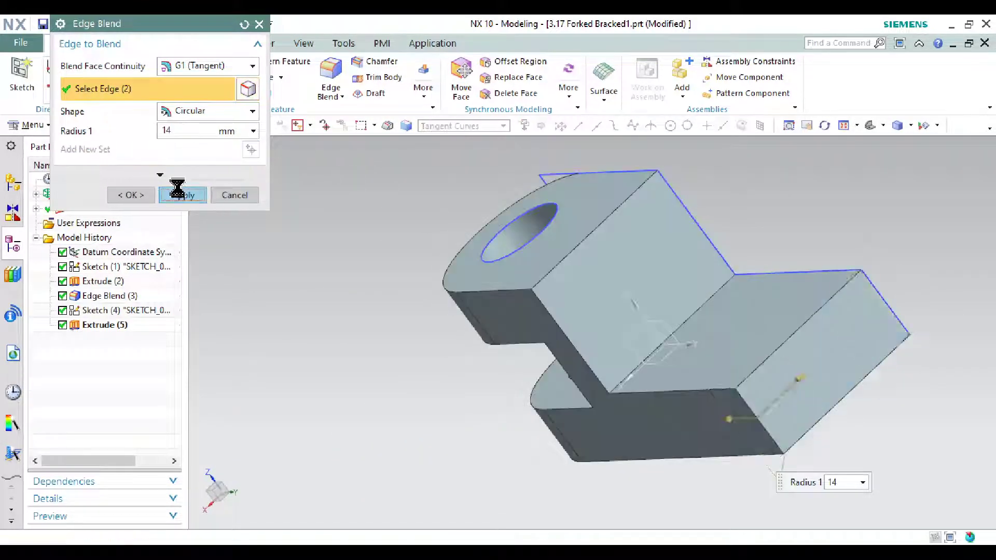
left_click(235, 195)
Step: Check the end slot in the reference drawing and start a new sketch on the low ledge's top face
middle_click_drag(263, 228, 591, 277)
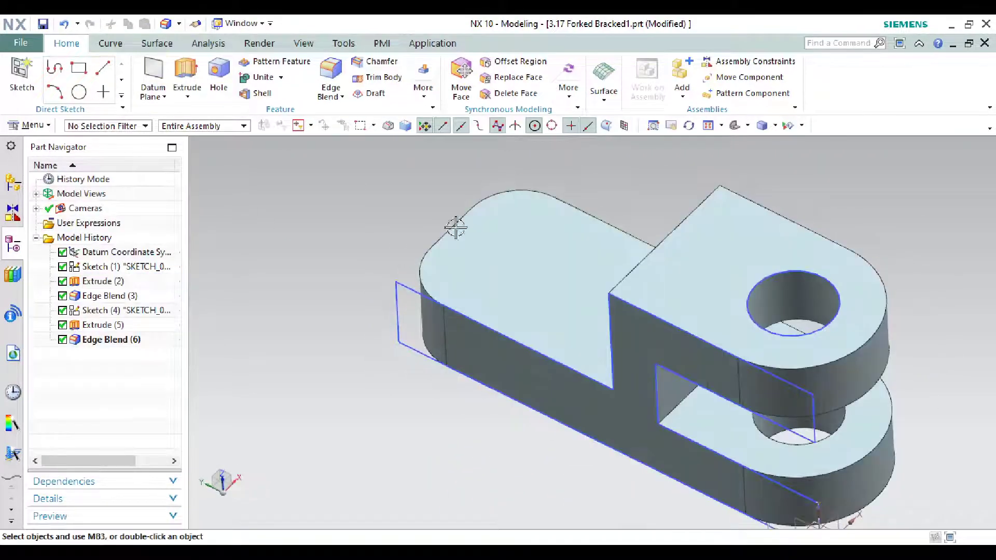
key("alt+Tab")
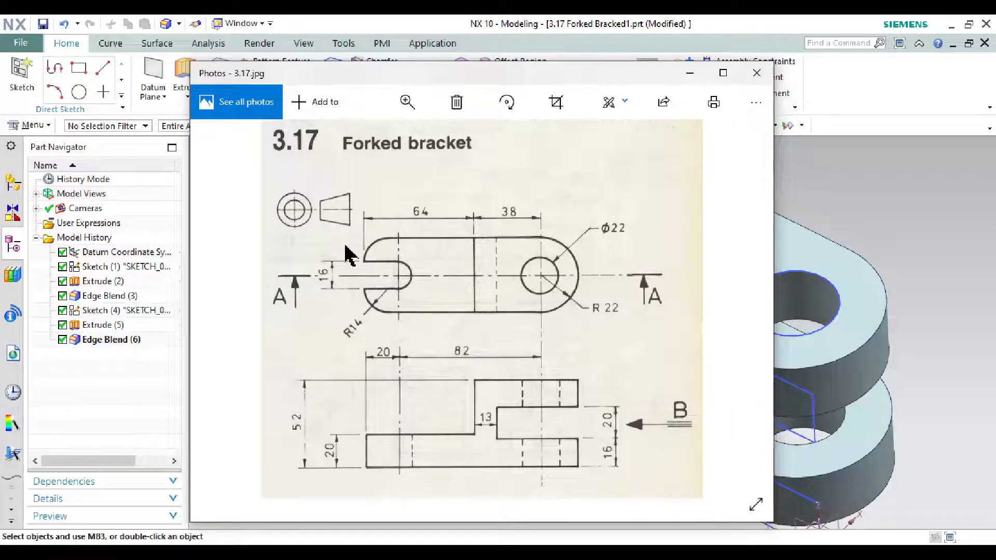
left_click(690, 73)
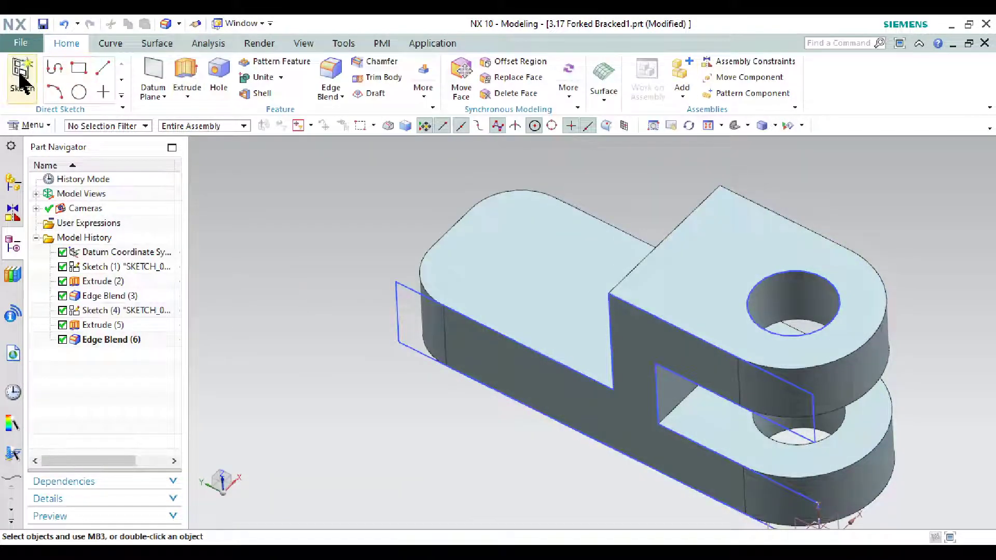
left_click(513, 249)
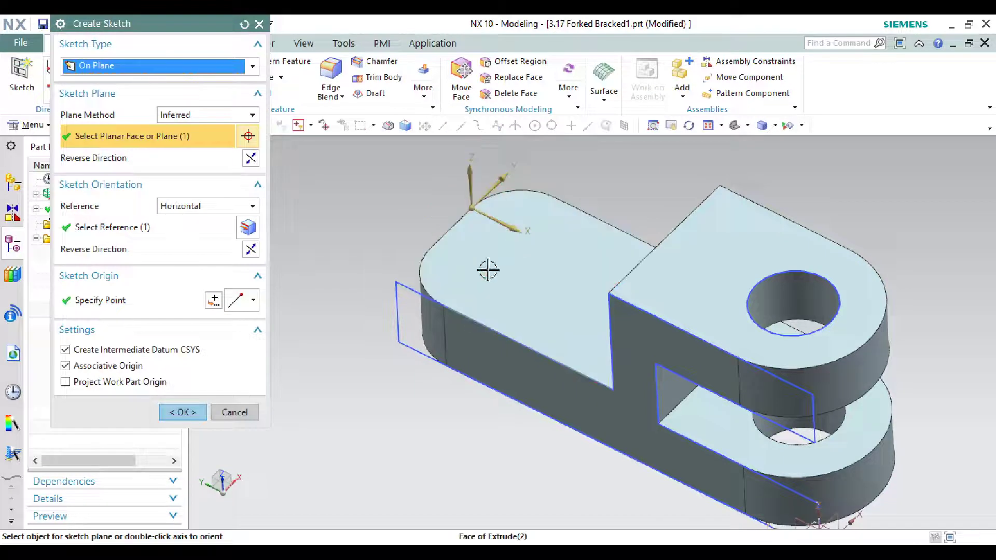
left_click(189, 413)
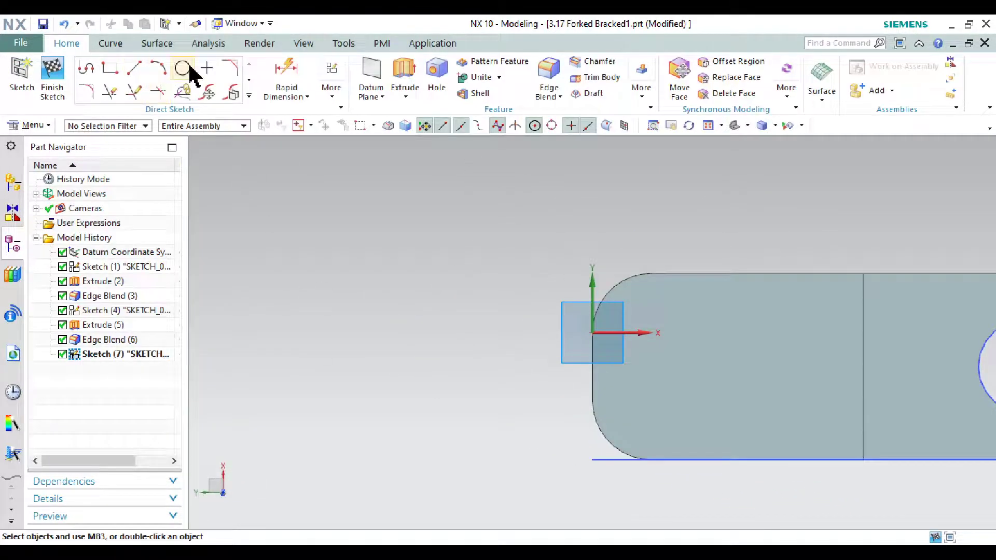
Step: Sketch a circle about 16 mm in diameter on the low ledge, its centre about 23 mm in from the end edge
left_click(188, 74)
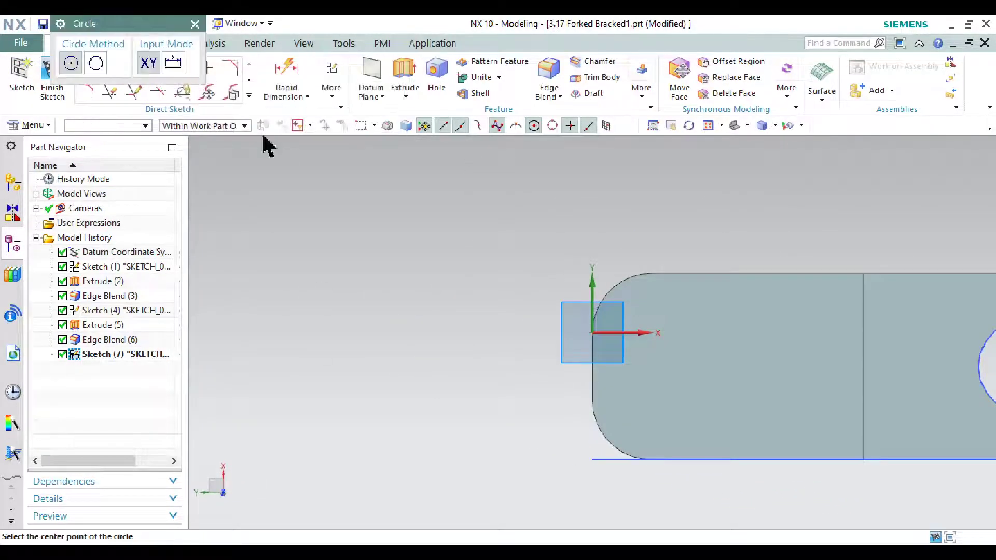
left_click(689, 369)
type("12")
key("Return")
key("Escape")
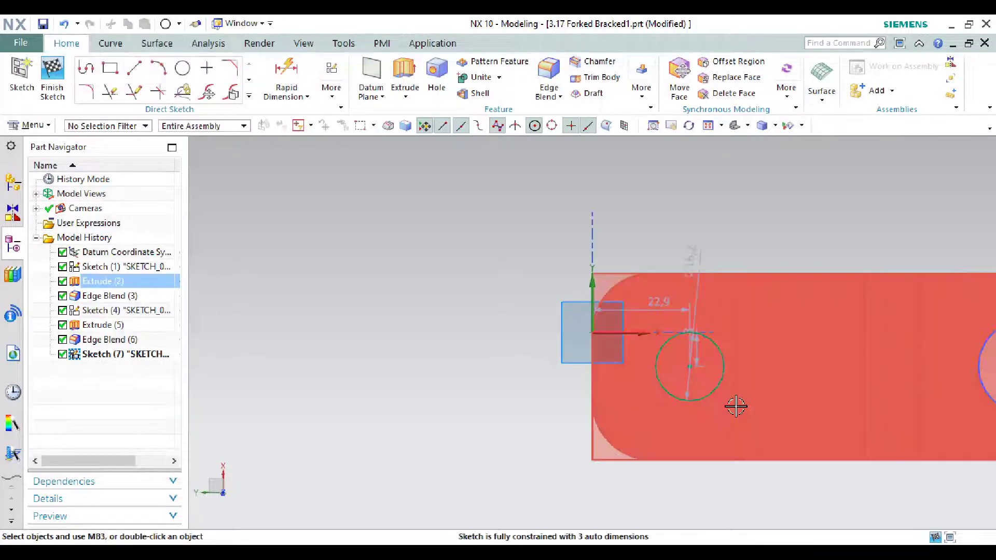
Step: Check the slot width in the reference drawing and set the circle's diameter to 16 mm as a driving dimension
key("alt+Tab")
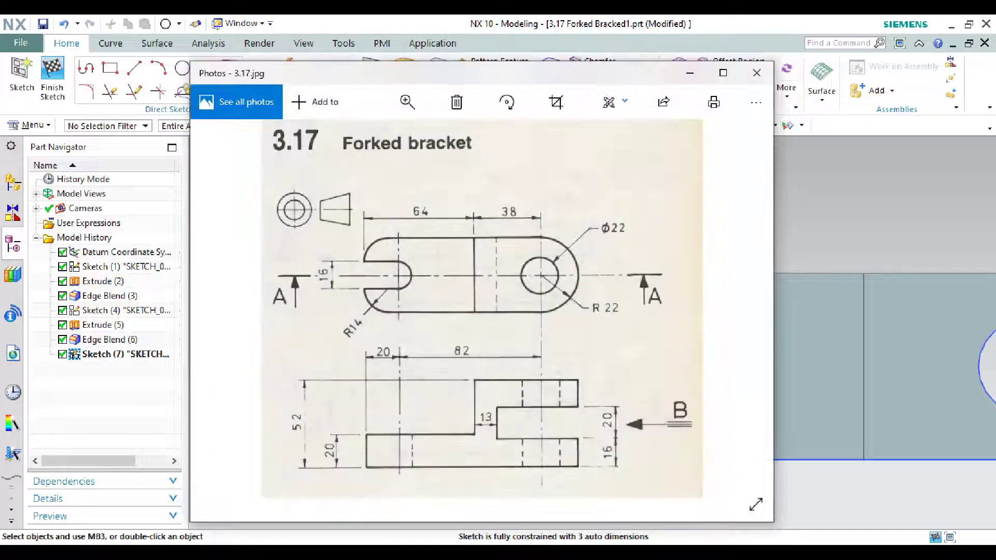
key("alt+Tab")
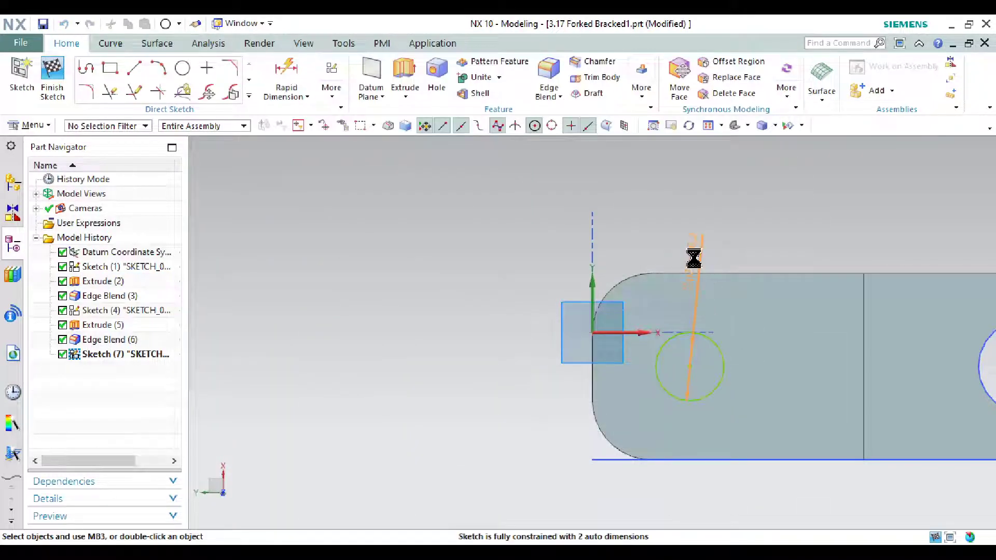
double_click(693, 262)
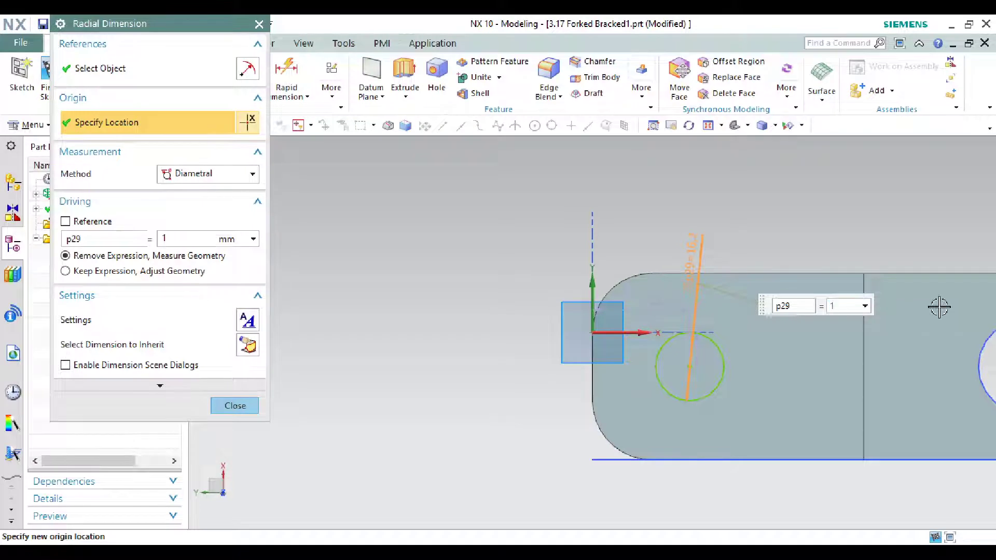
key("Return")
middle_click(939, 307)
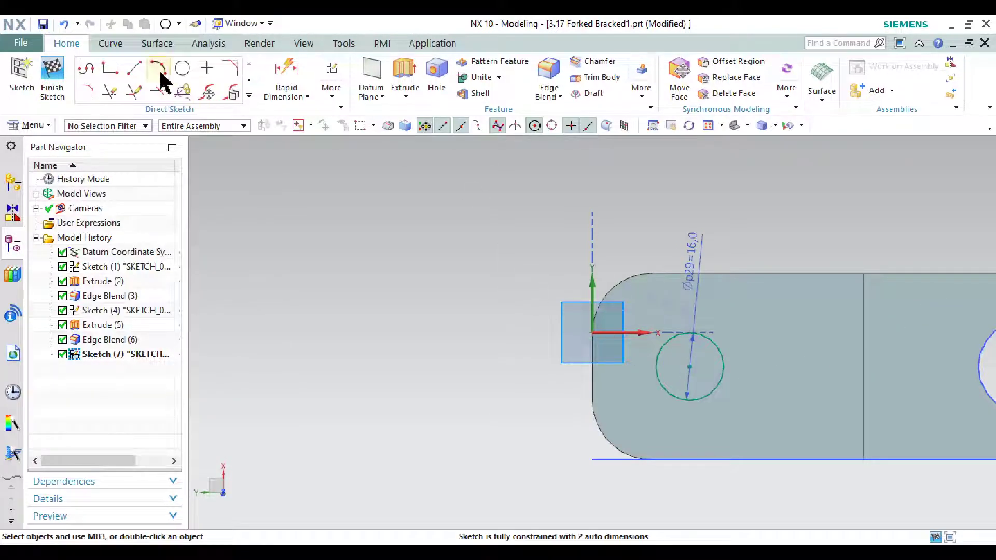
Step: Draw a horizontal line from the circle's centre to the midpoint of the ledge's end edge and convert it to reference
left_click(136, 69)
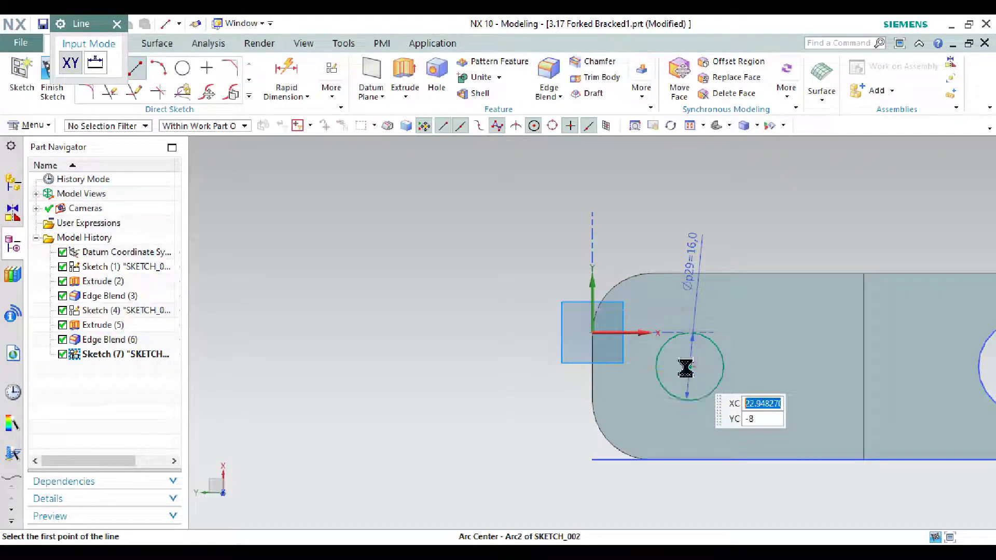
left_click(690, 366)
left_click(609, 370)
middle_click(609, 371)
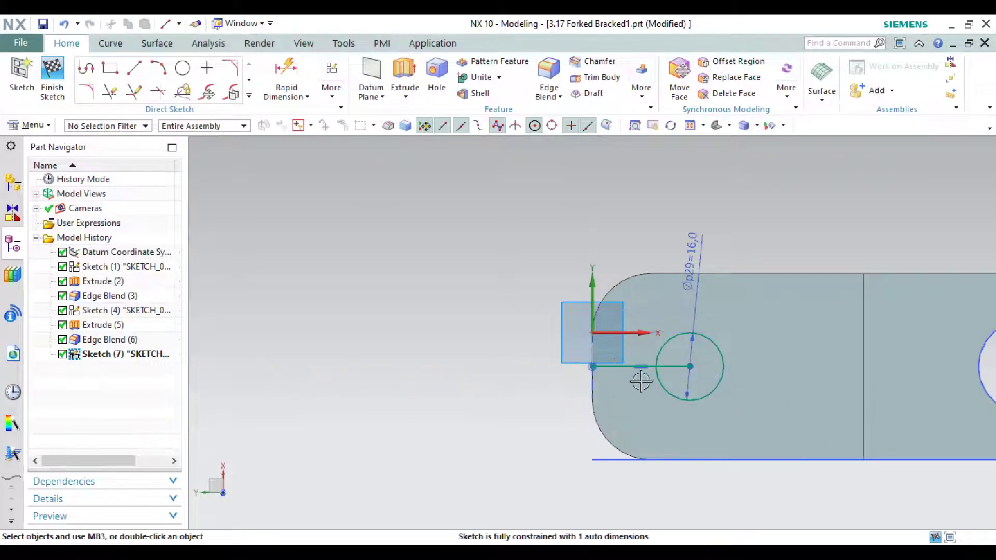
right_click(617, 370)
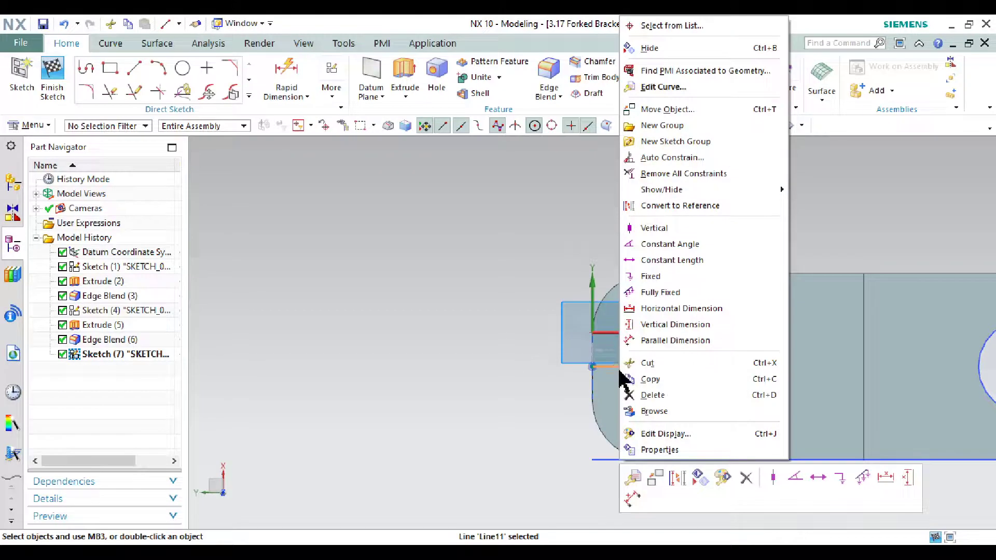
left_click(680, 205)
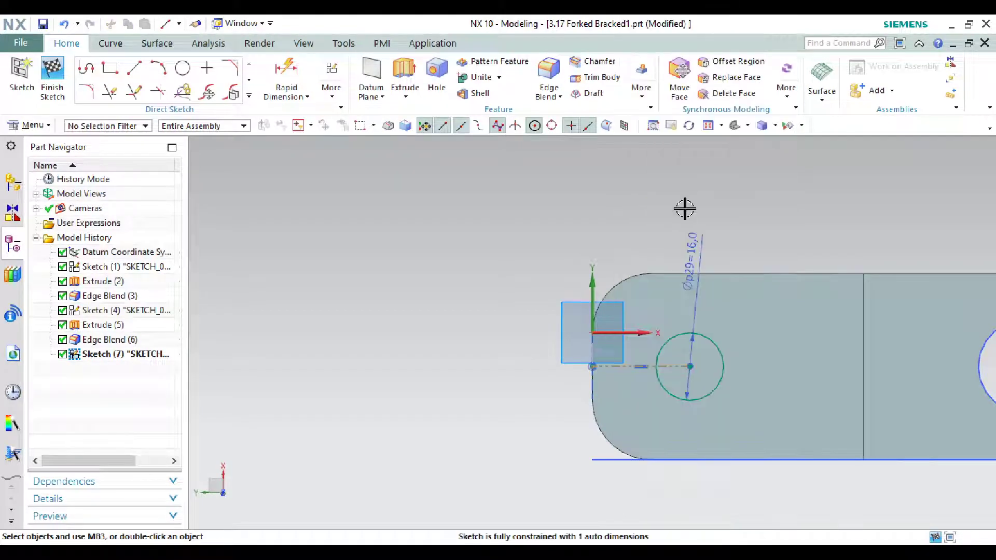
left_click(716, 348)
Step: Check the slot position in the reference drawing and dimension the circle's centre 20 mm from the ledge's end edge
key("alt+Tab")
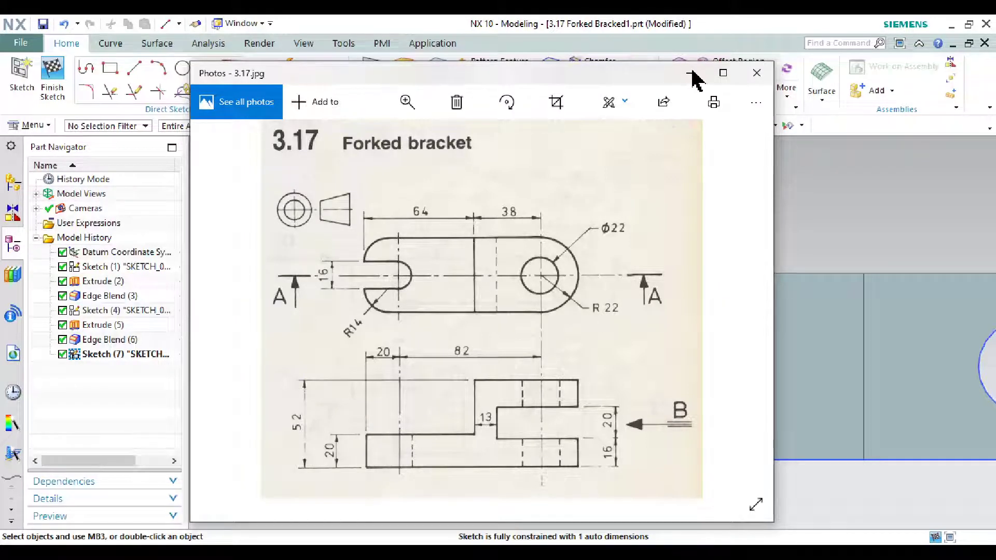
left_click(693, 75)
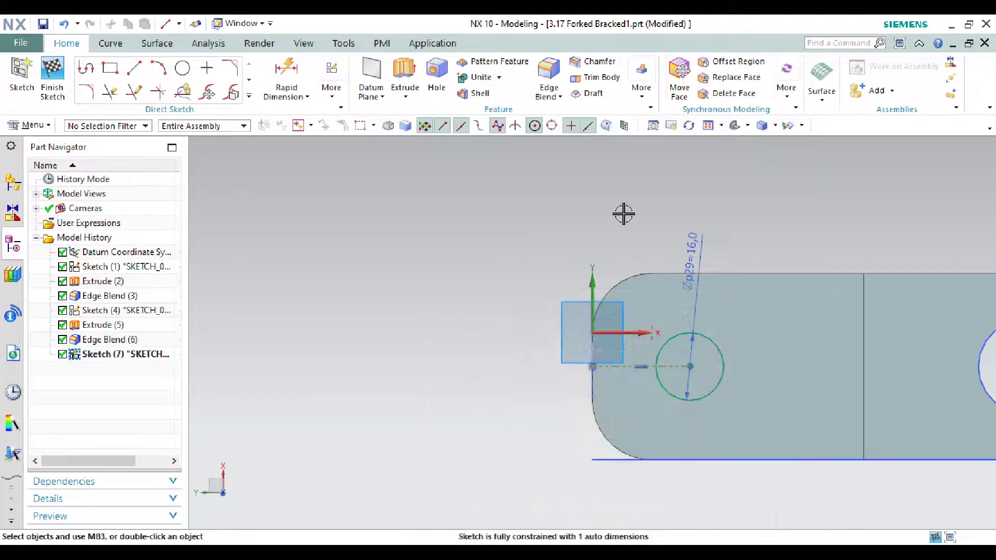
key("d")
left_click(690, 366)
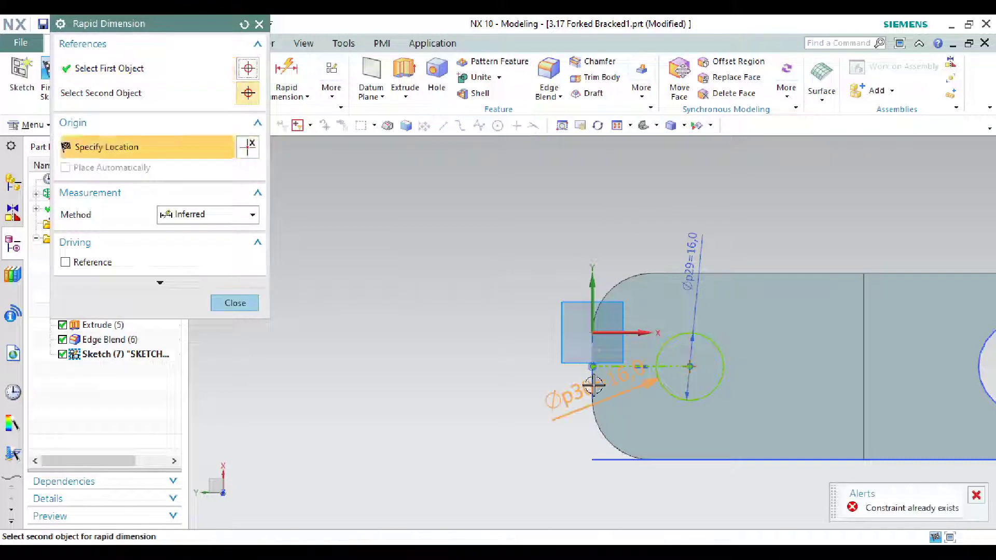
left_click(593, 385)
left_click(634, 205)
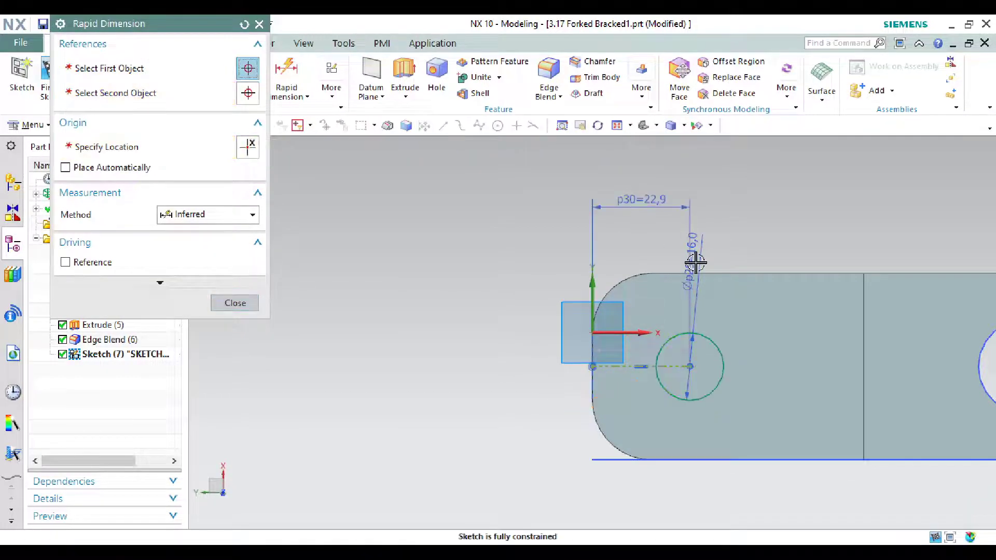
type("20")
key("Return")
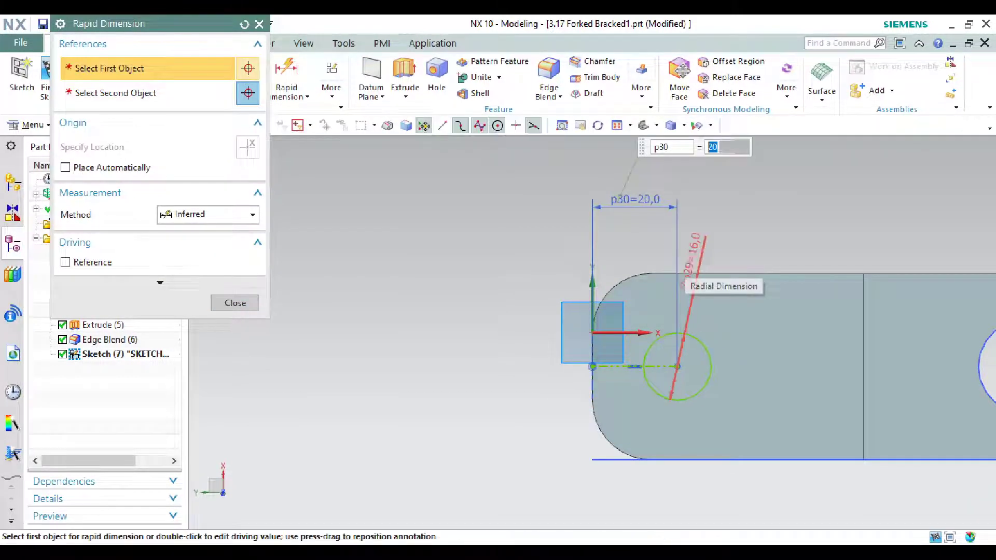
key("Escape")
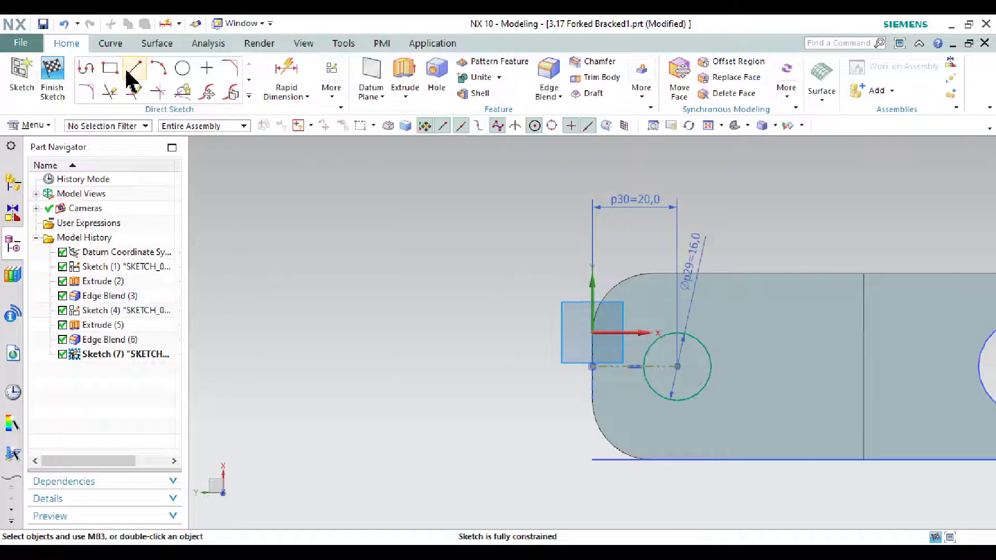
Step: Draw a horizontal line just above the circle, running from beyond its inner side to outside the ledge's end edge
left_click(134, 77)
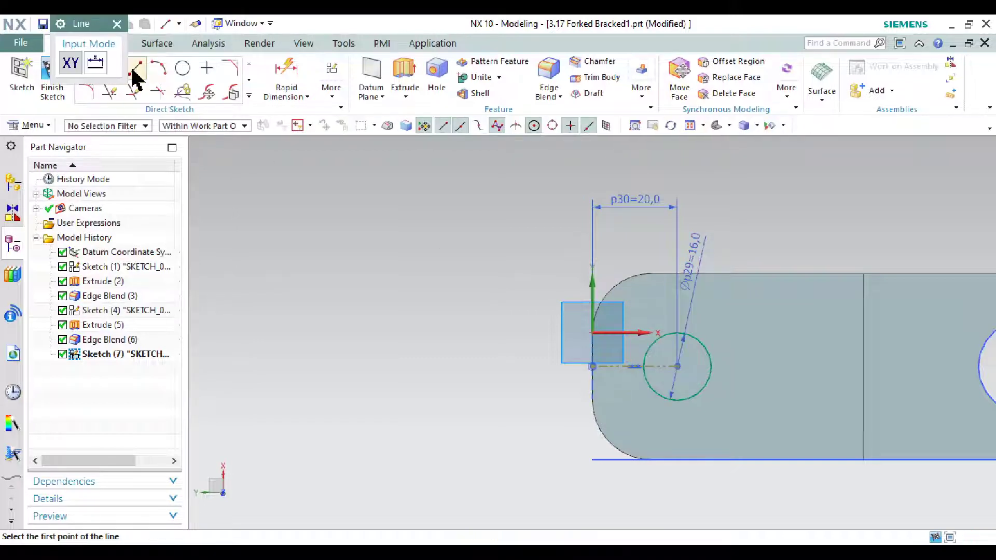
left_click(732, 329)
left_click(507, 328)
key("Escape")
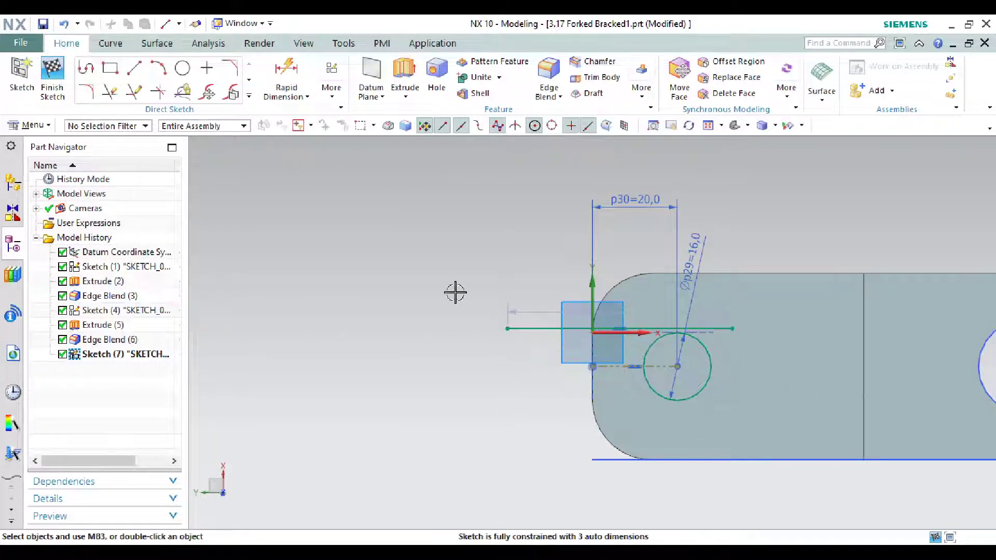
Step: Draw a second horizontal line just below the circle, from beyond its inner side to about 10 mm outside the ledge's end edge
key("l")
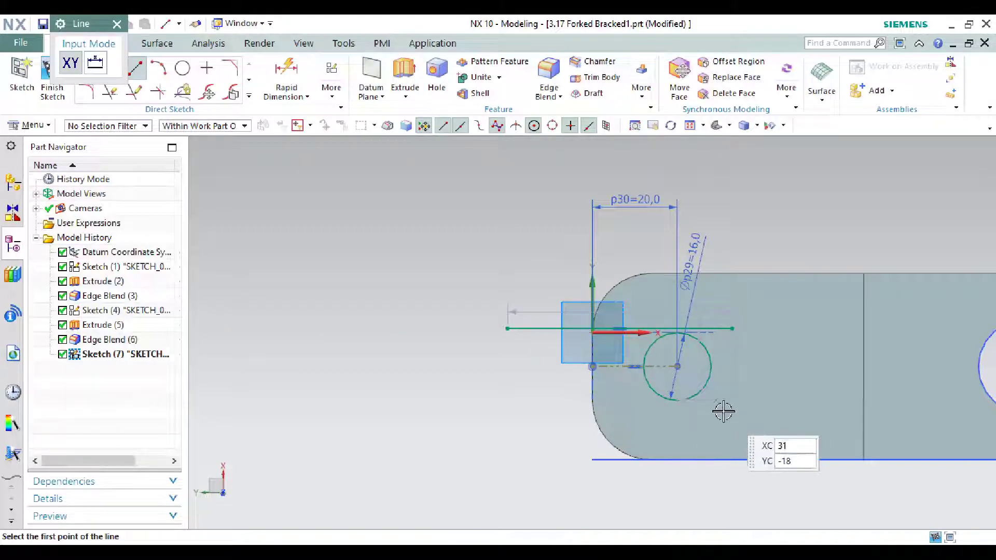
left_click(729, 405)
left_click(548, 405)
key("Escape")
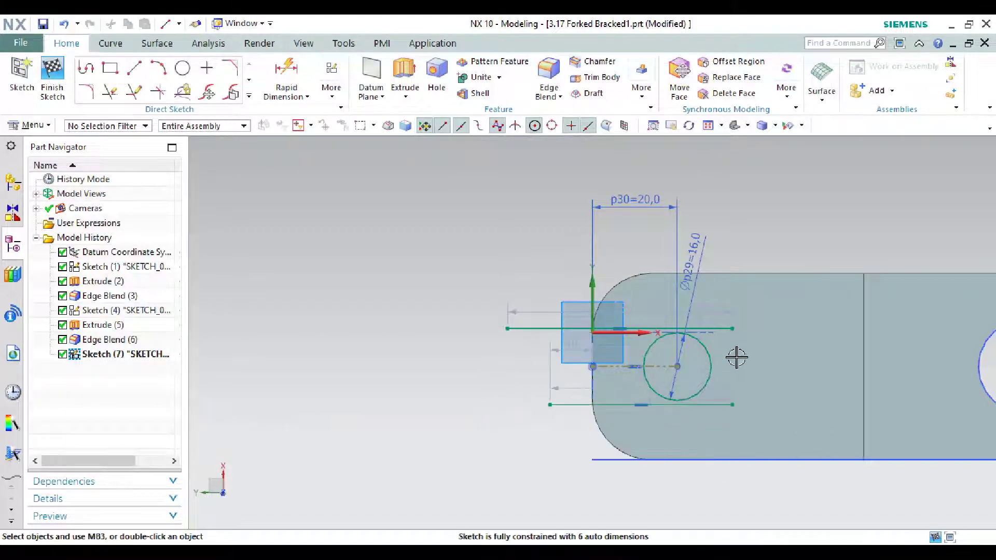
Step: Make both the upper and lower horizontal lines tangent to the 16 mm circle
scroll(733, 355, "up", 4)
left_click(713, 296)
left_click(674, 351)
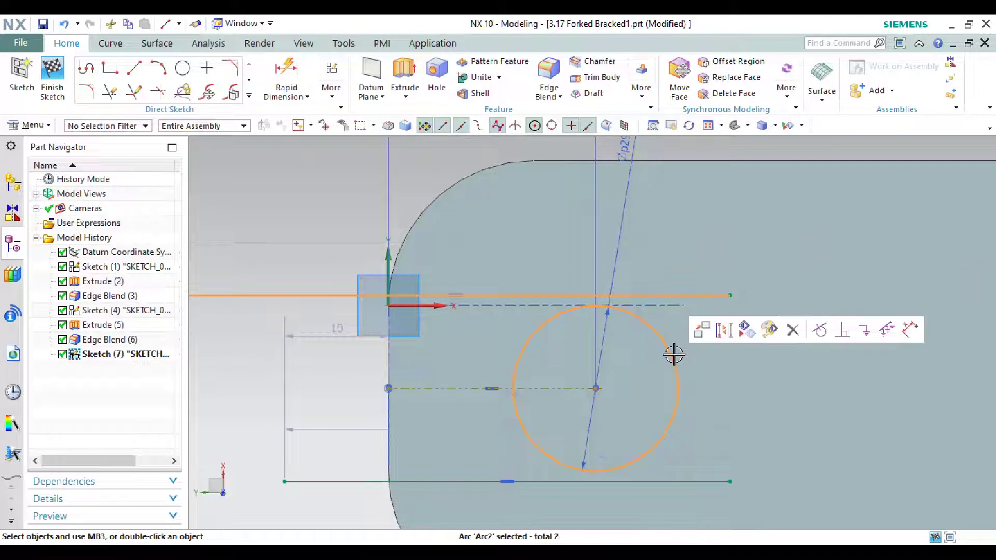
left_click(824, 332)
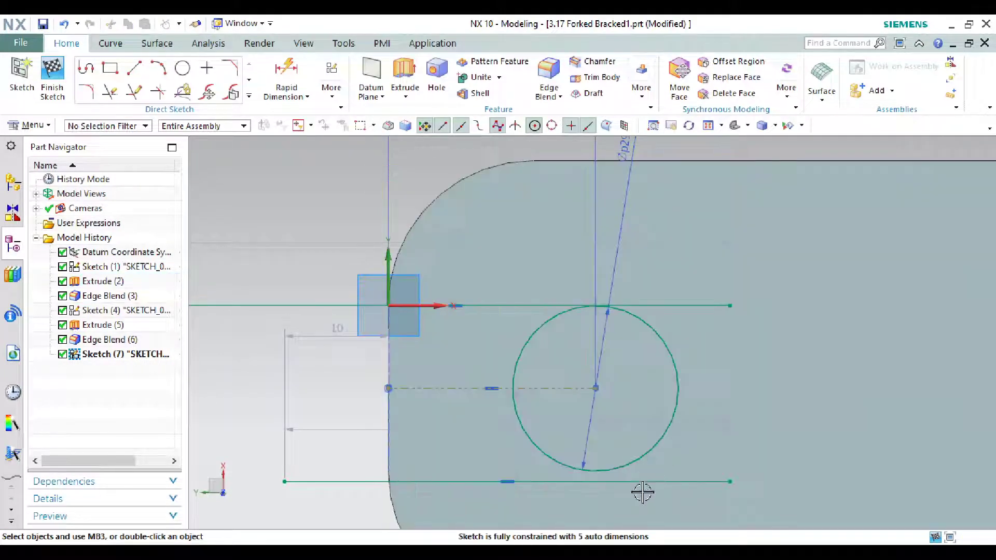
left_click(642, 482)
left_click(645, 450)
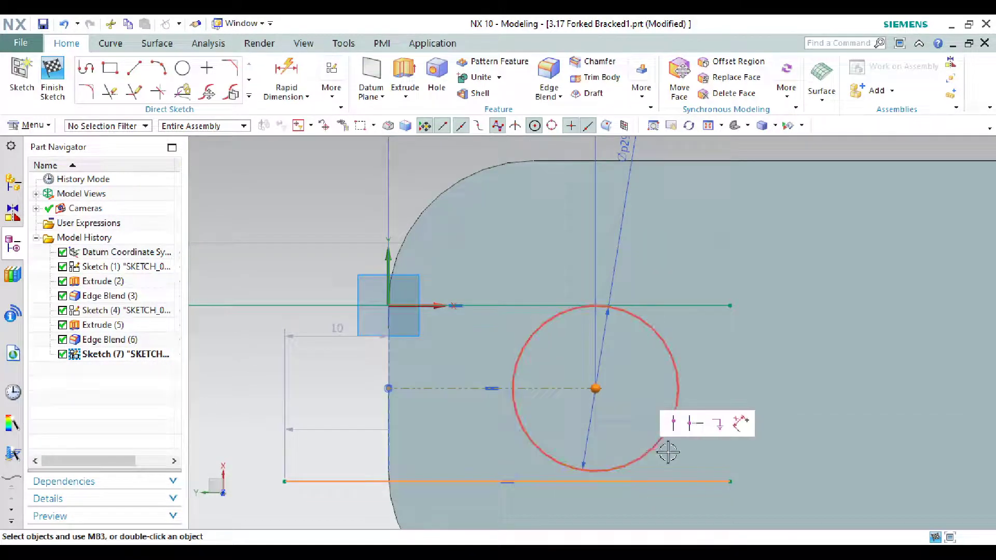
key("Escape")
left_click(657, 453)
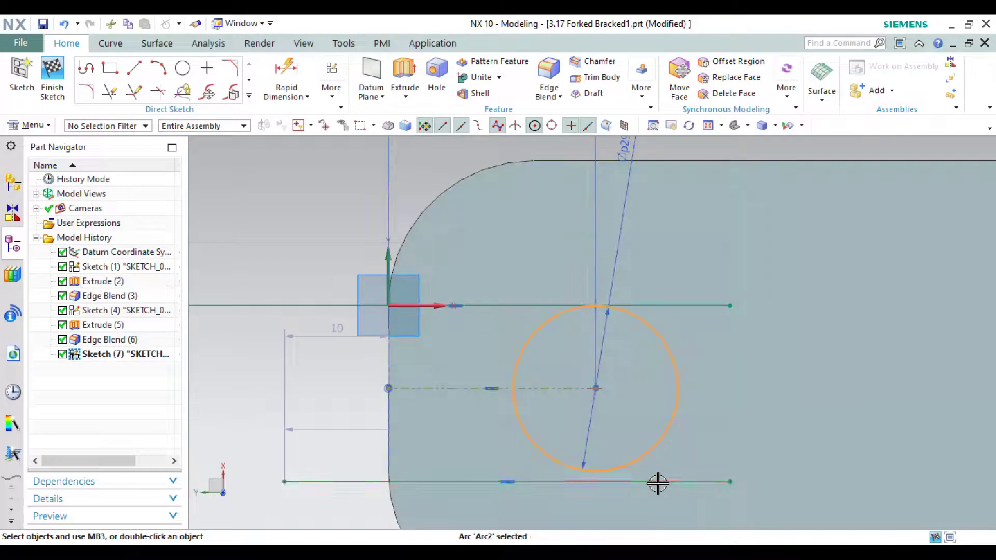
left_click(658, 480)
left_click(805, 460)
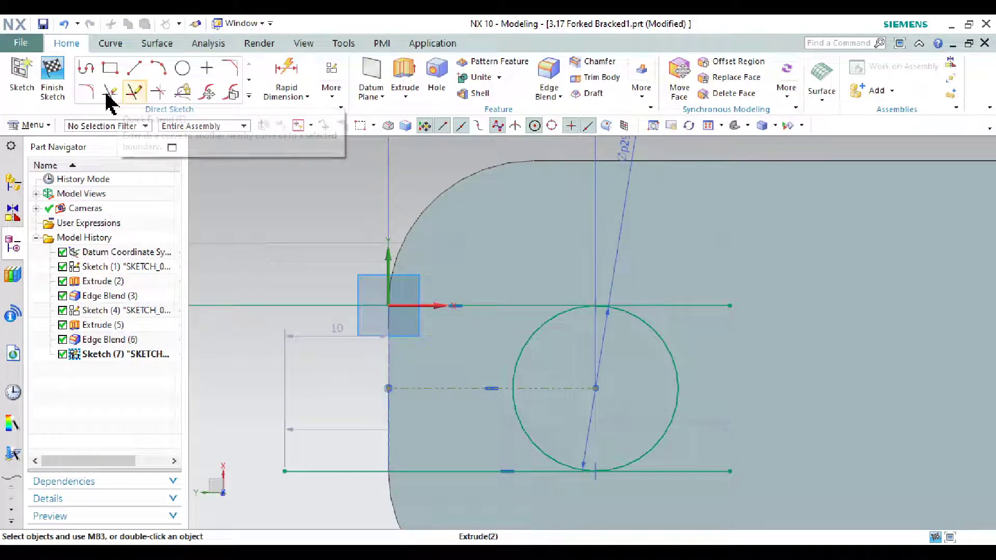
Step: Trim the line portions beyond the tangent points and the half of the circle facing the ledge's end edge
left_click(109, 94)
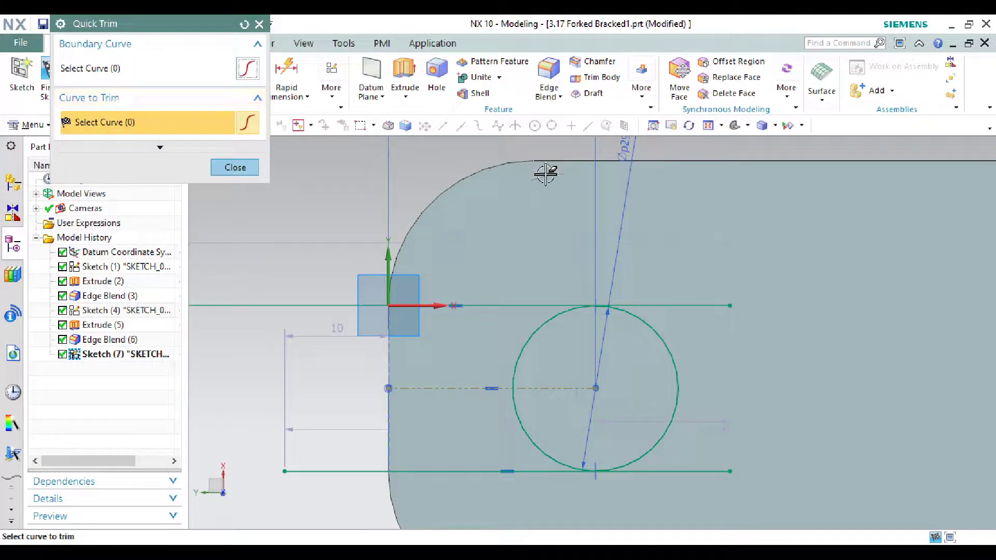
left_click(687, 306)
left_click(683, 472)
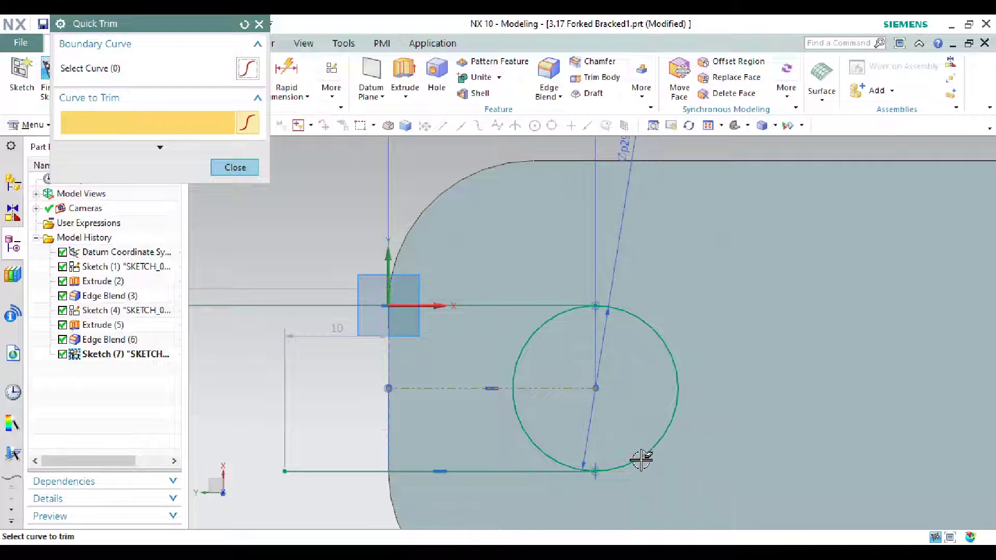
left_click(529, 438)
left_click(531, 346)
middle_click_drag(571, 333, 669, 329, "shift")
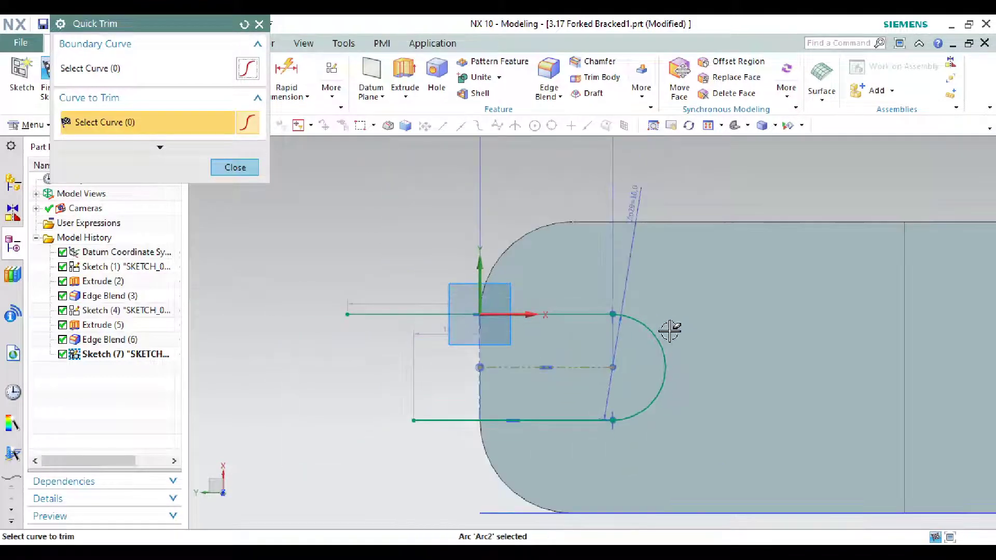
middle_click(460, 331)
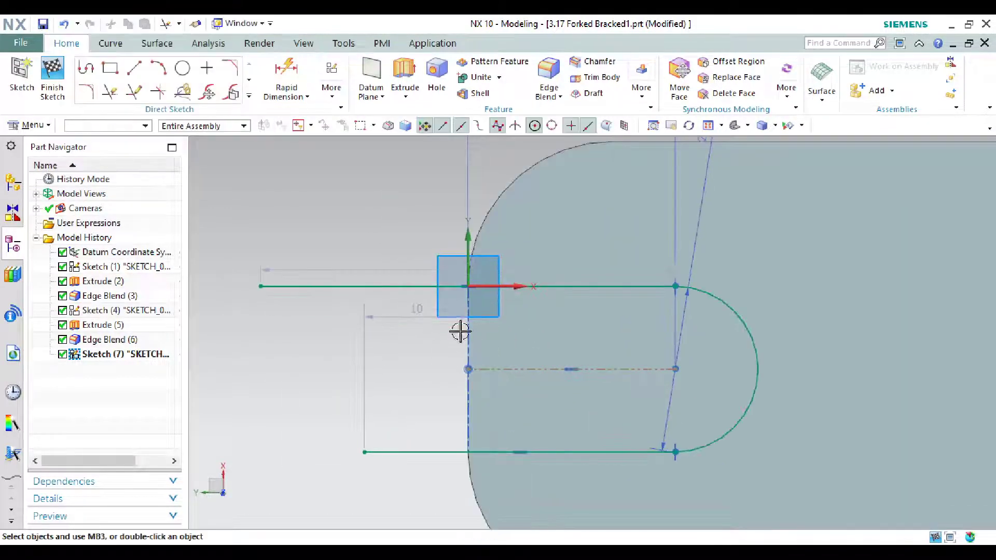
Step: Close the slot profile with a line joining the two outer line ends and constrain that line vertical
left_click(136, 73)
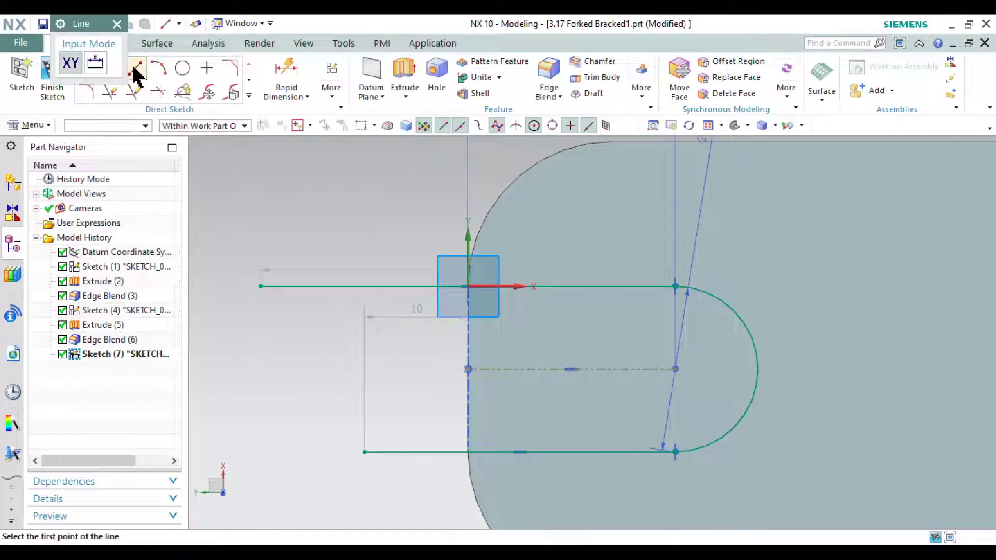
left_click(260, 288)
left_click(365, 451)
middle_click(388, 361)
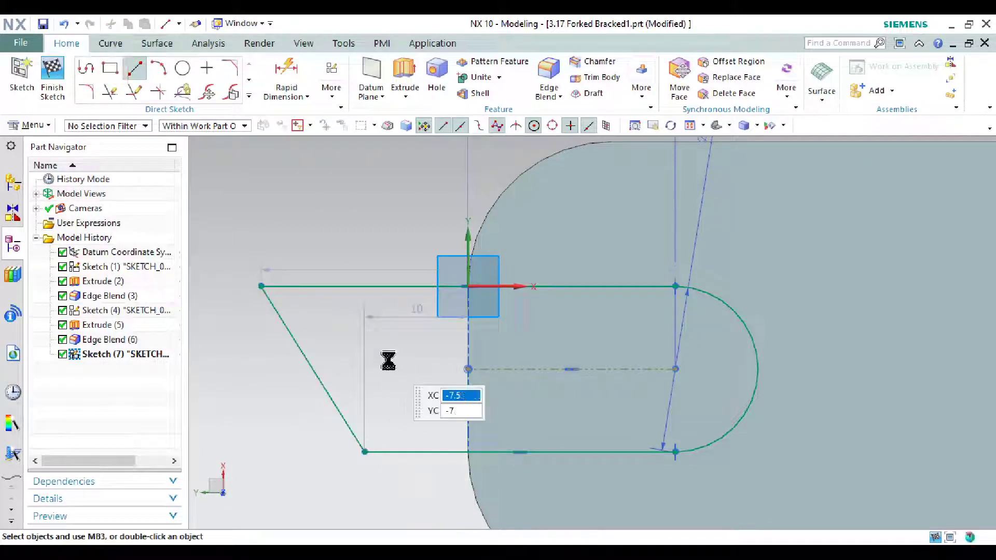
left_click(298, 338)
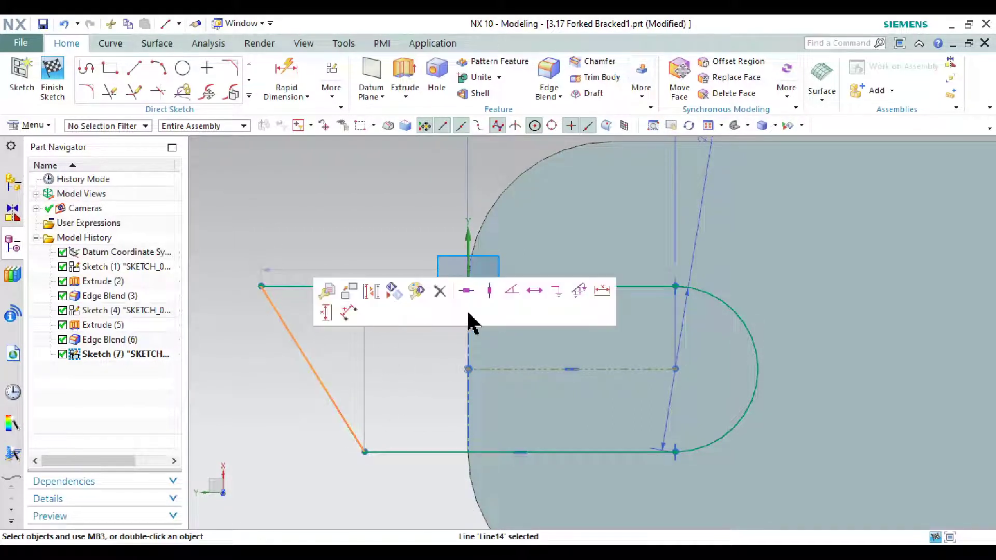
left_click(488, 291)
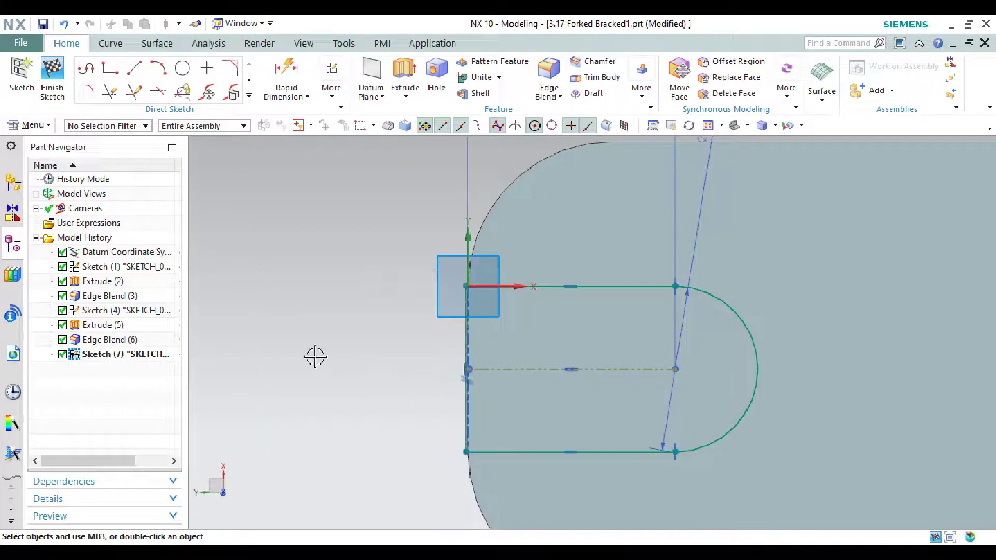
Step: Examine how the slot's closing line sits relative to the ledge's end edge and the centreline's end point
scroll(513, 351, "down", 2)
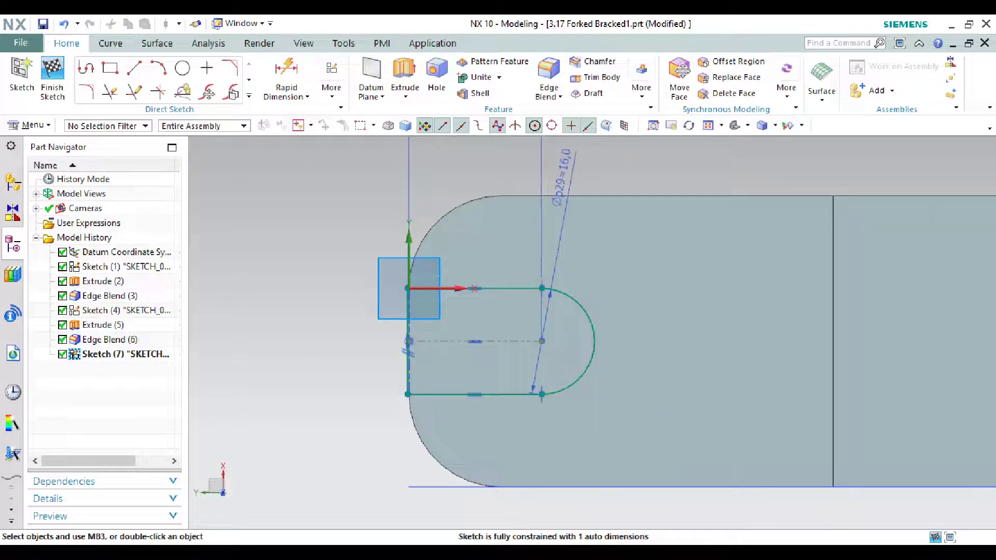
scroll(485, 291, "down", 2)
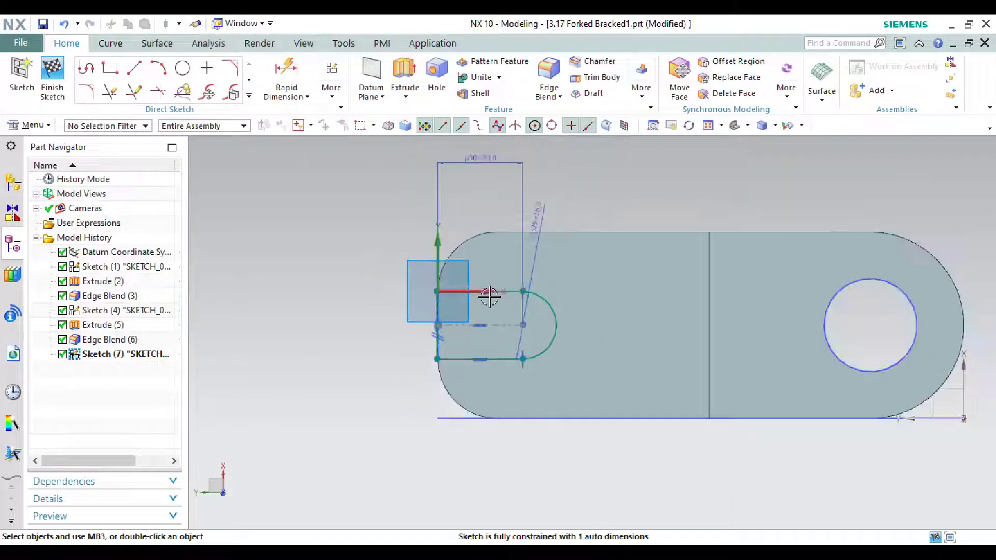
scroll(484, 286, "up", 4)
scroll(499, 286, "down", 2)
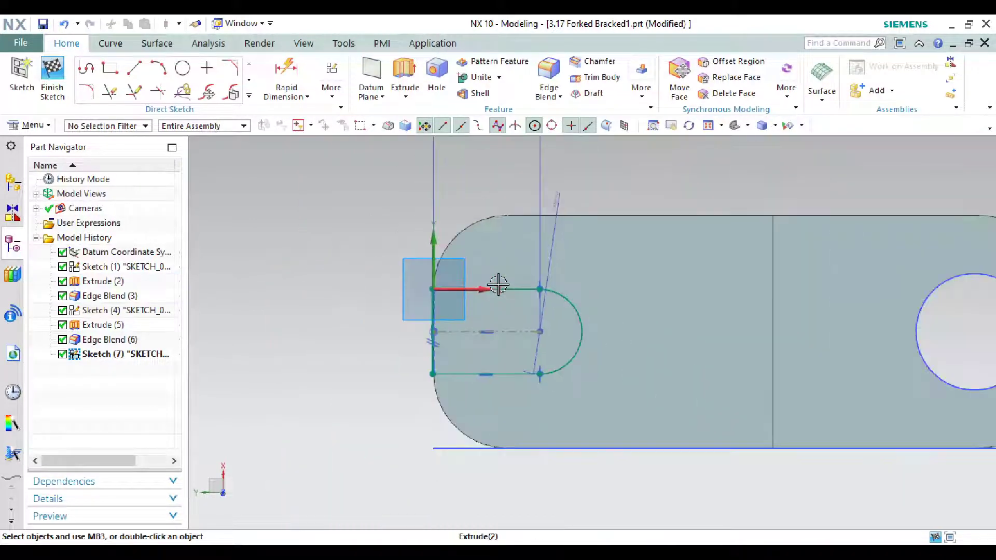
scroll(429, 338, "up", 4)
scroll(358, 327, "up", 3)
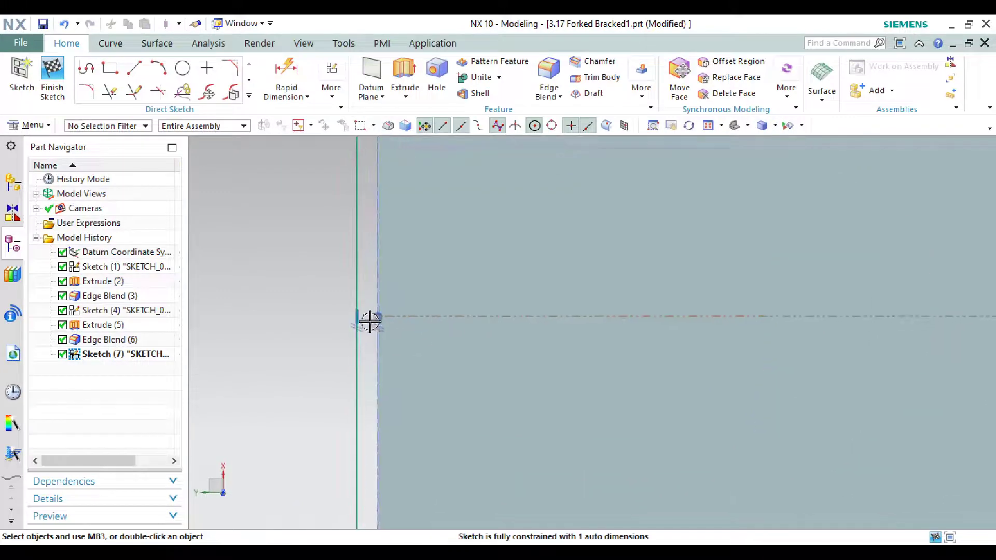
left_click(356, 313)
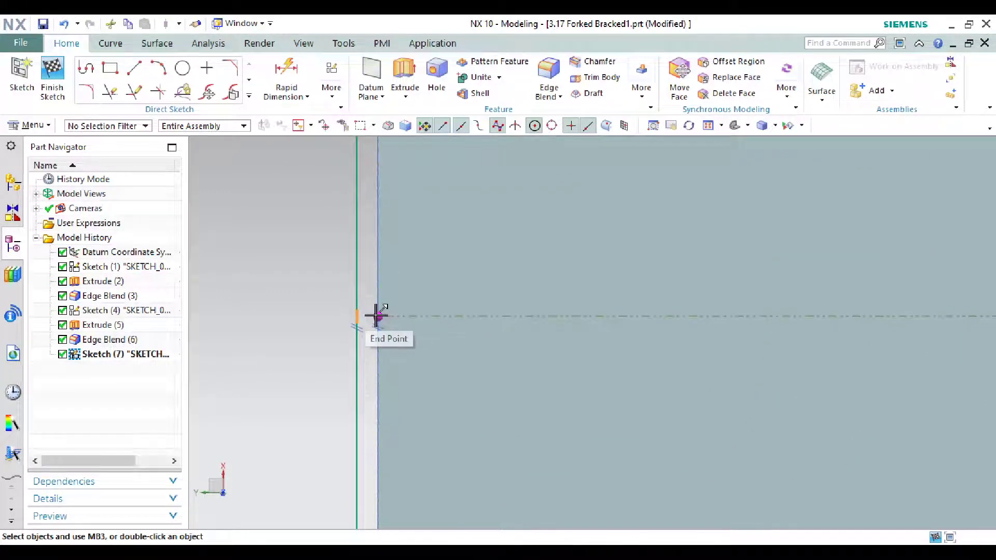
left_click(353, 318)
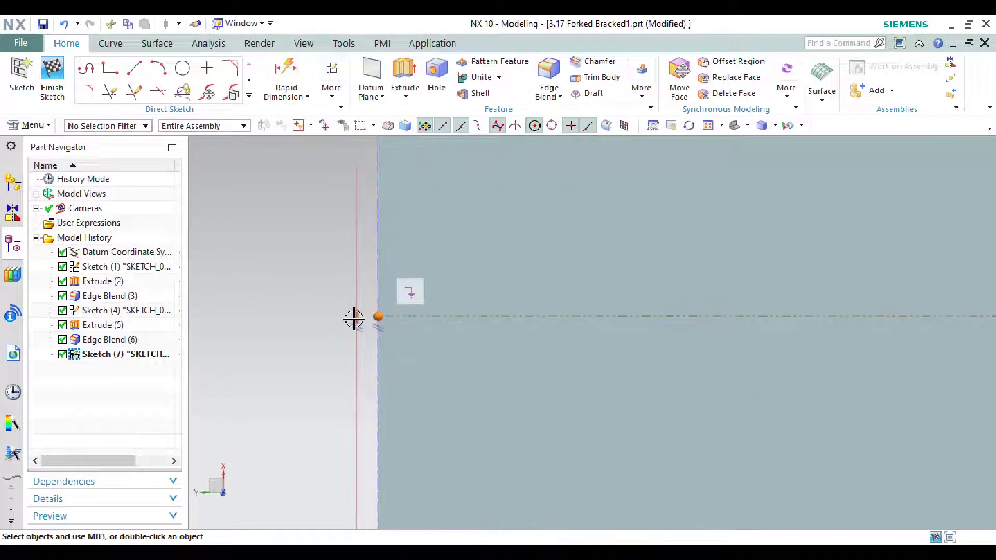
key("Escape")
scroll(357, 317, "down", 5)
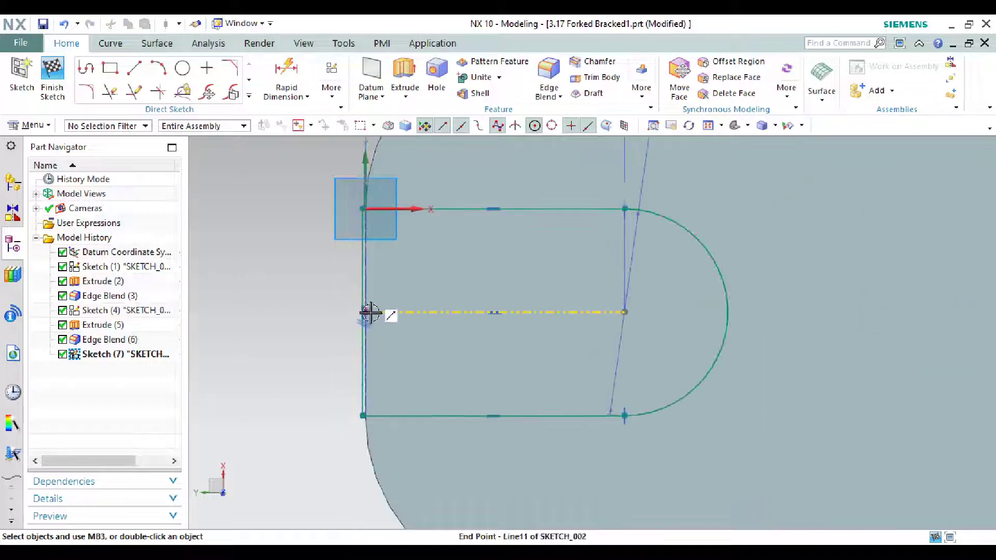
scroll(336, 310, "up", 2)
scroll(358, 310, "down", 4)
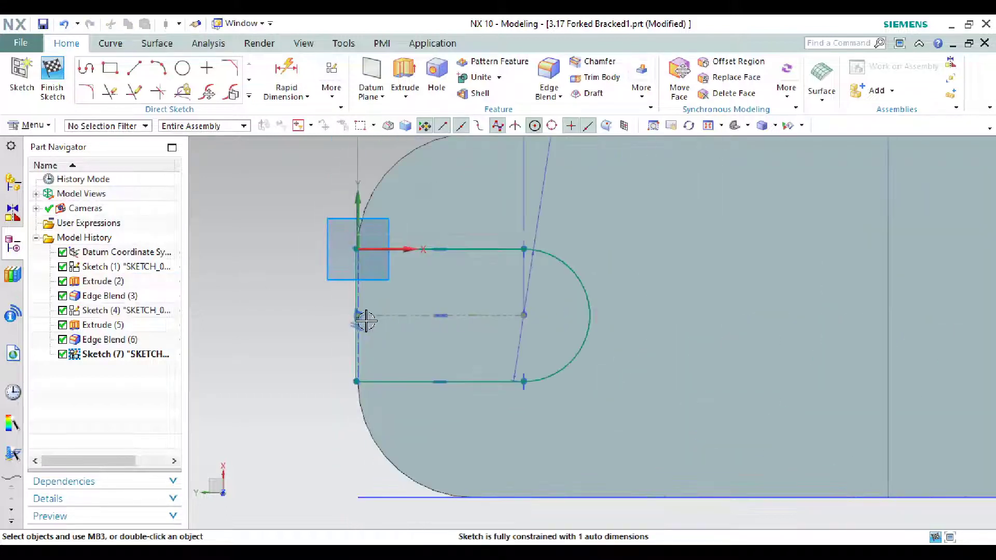
scroll(371, 305, "up", 6)
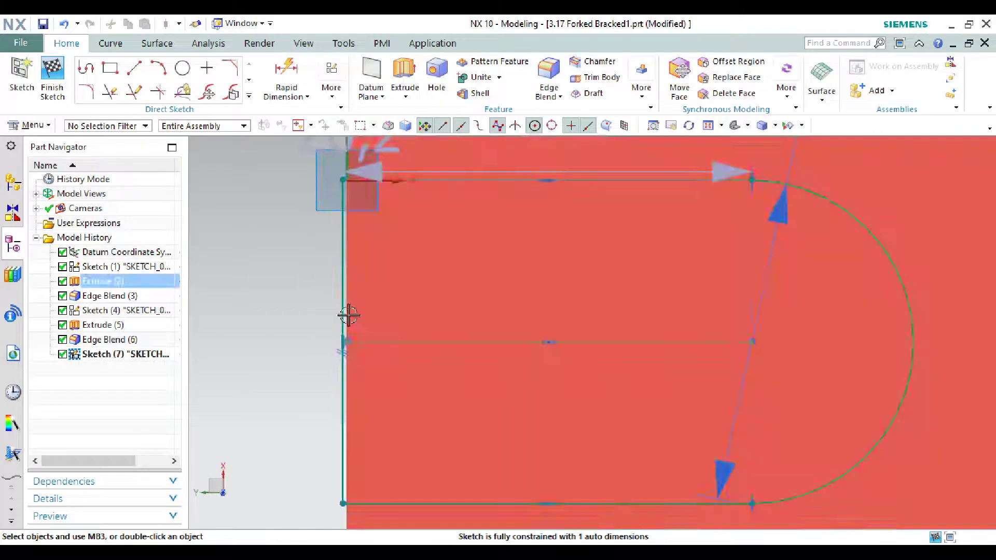
scroll(339, 345, "up", 5)
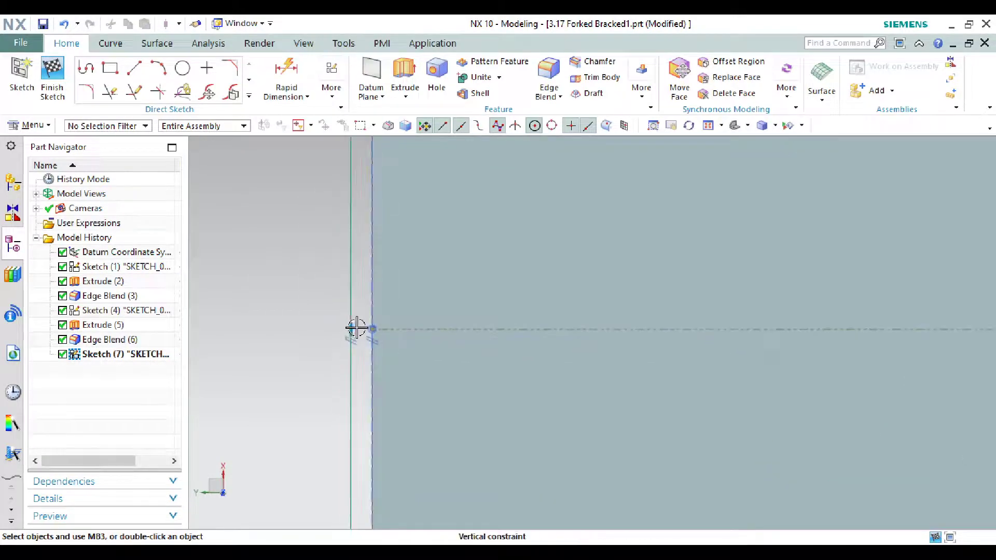
scroll(377, 328, "down", 5)
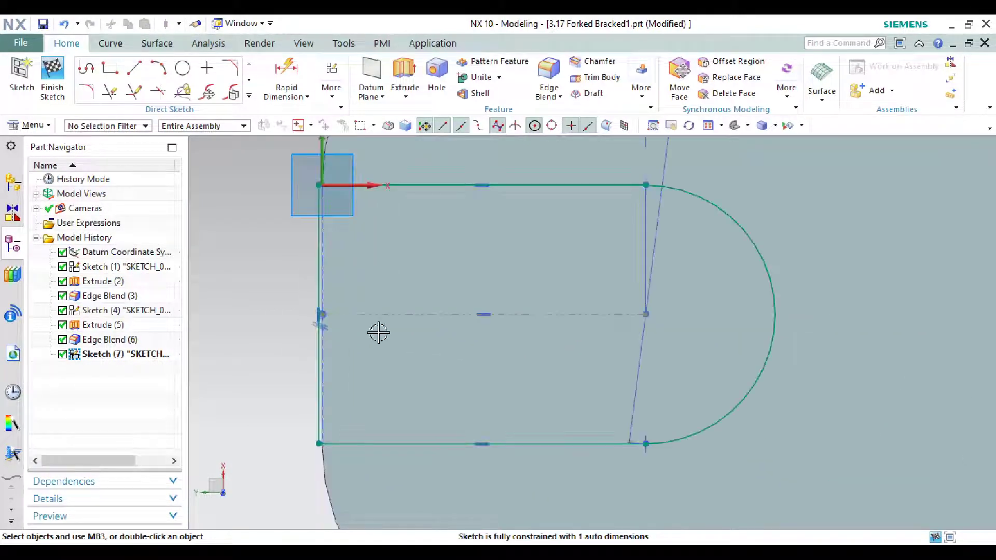
Step: Set the length of the slot's straight upper side to 20 mm as a driving dimension
scroll(456, 235, "up", 2)
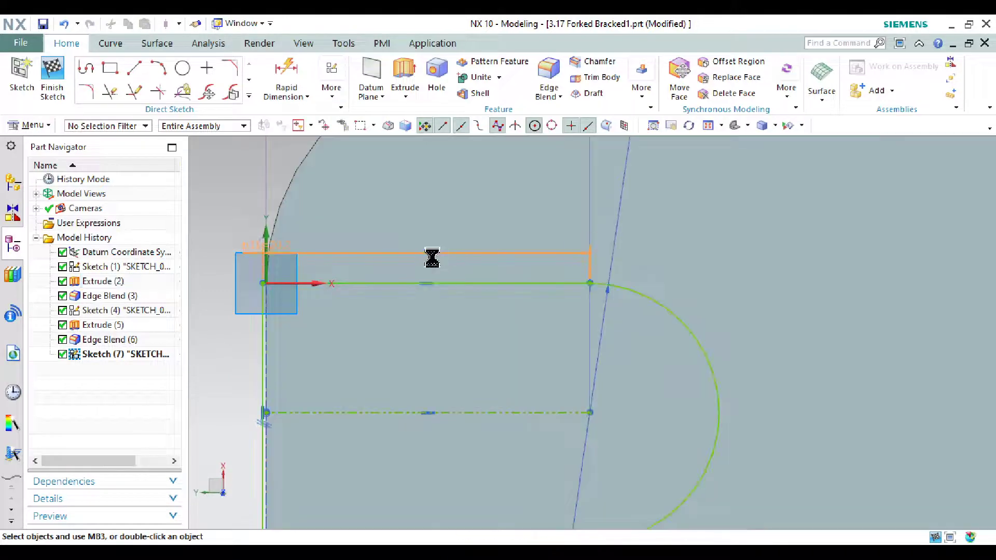
double_click(432, 254)
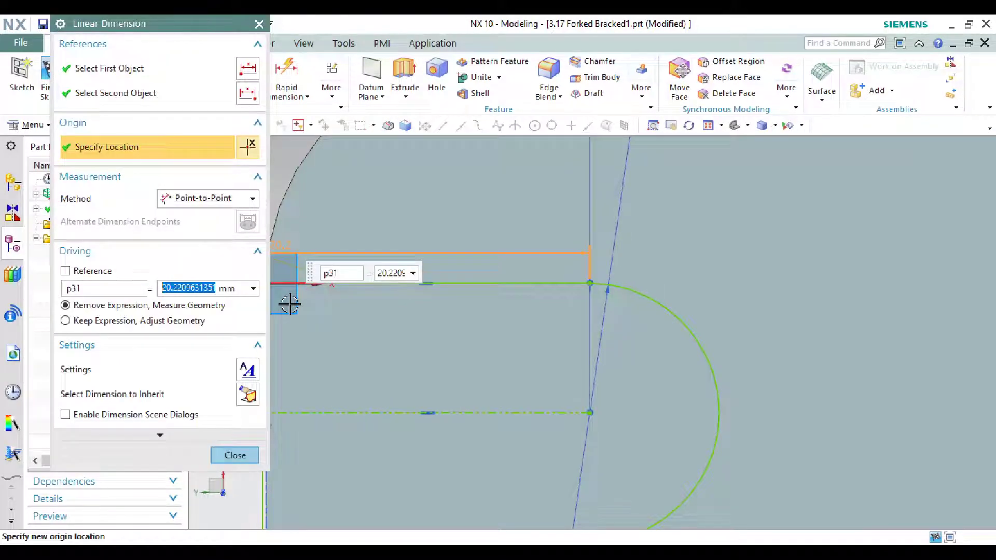
type("20")
key("Return")
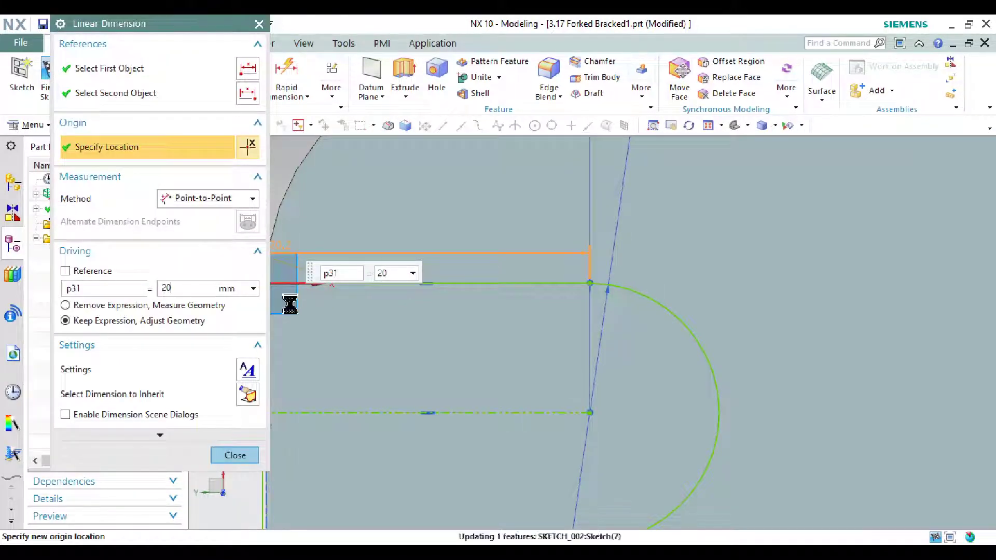
left_click(243, 455)
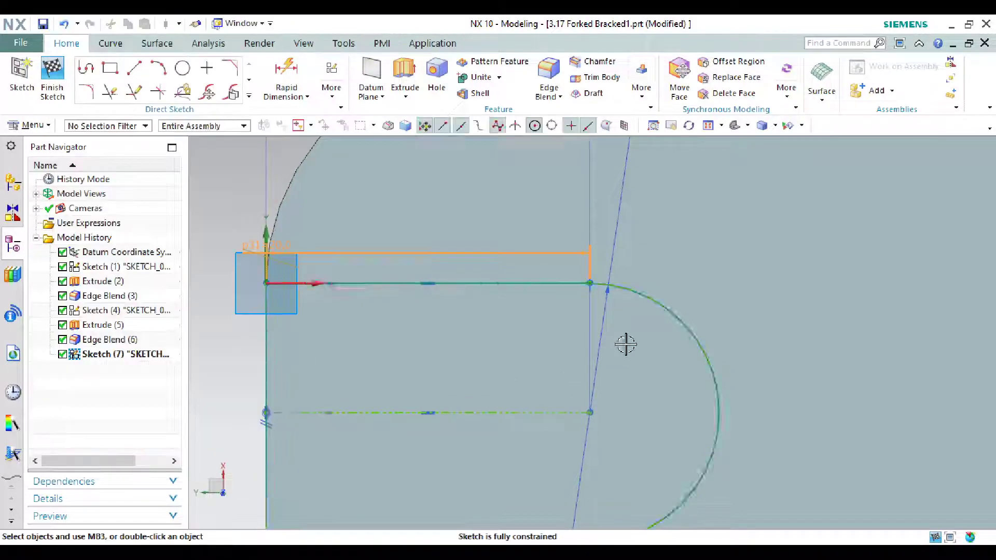
scroll(624, 340, "down", 3)
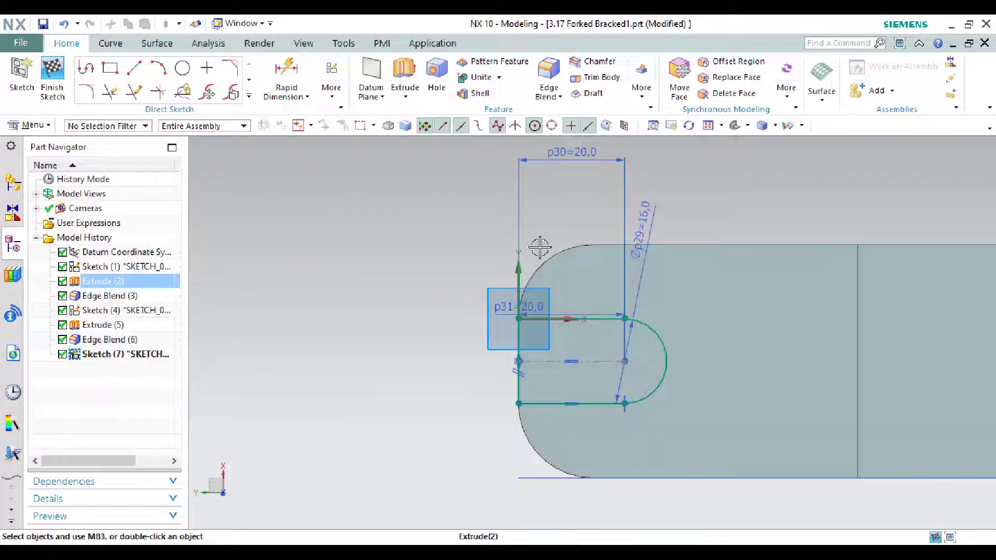
Step: Finish the sketch and extrude the slot profile from 0 to 62 mm down through the ledge, subtracting it from the body
left_click(53, 82)
left_click(736, 125)
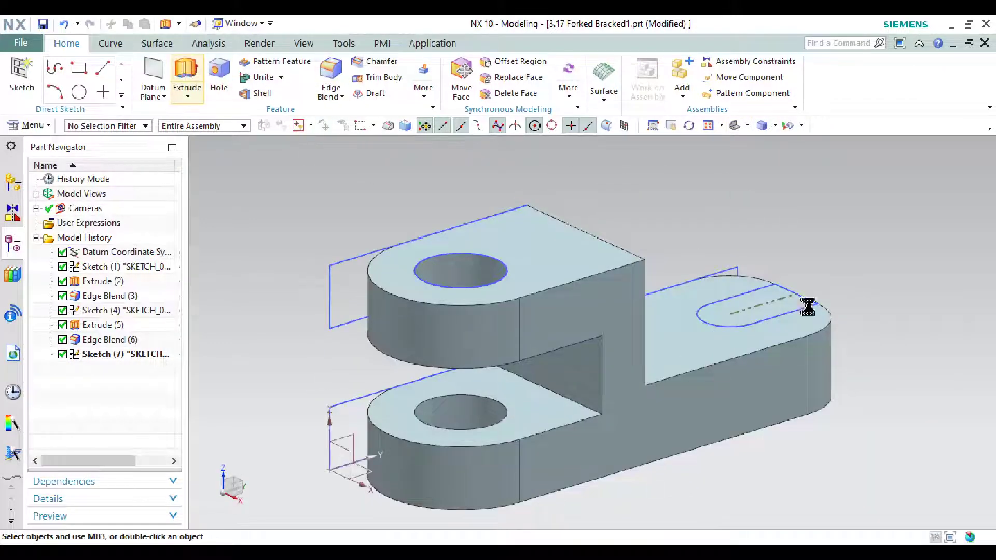
scroll(778, 312, "up", 4)
left_click(764, 303)
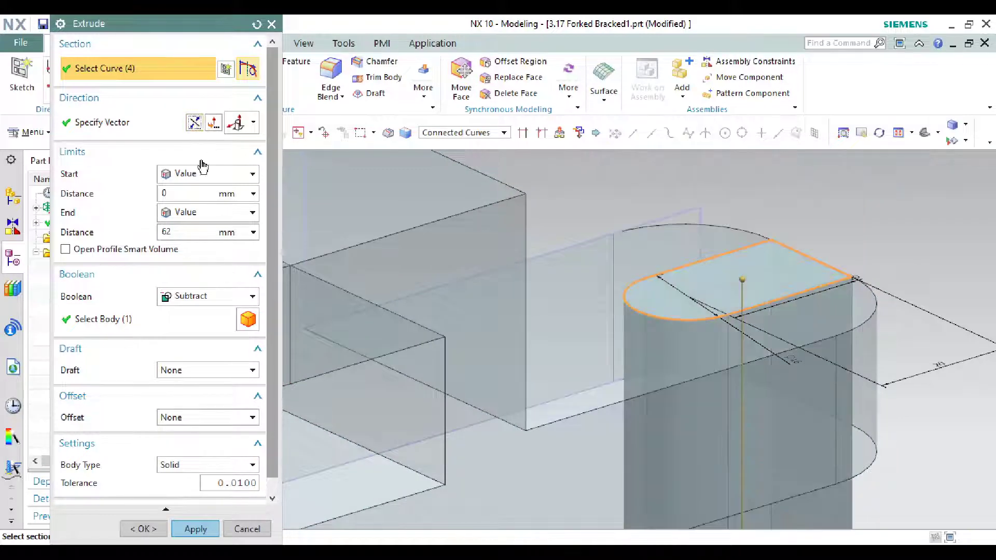
scroll(451, 272, "down", 5)
left_click(196, 529)
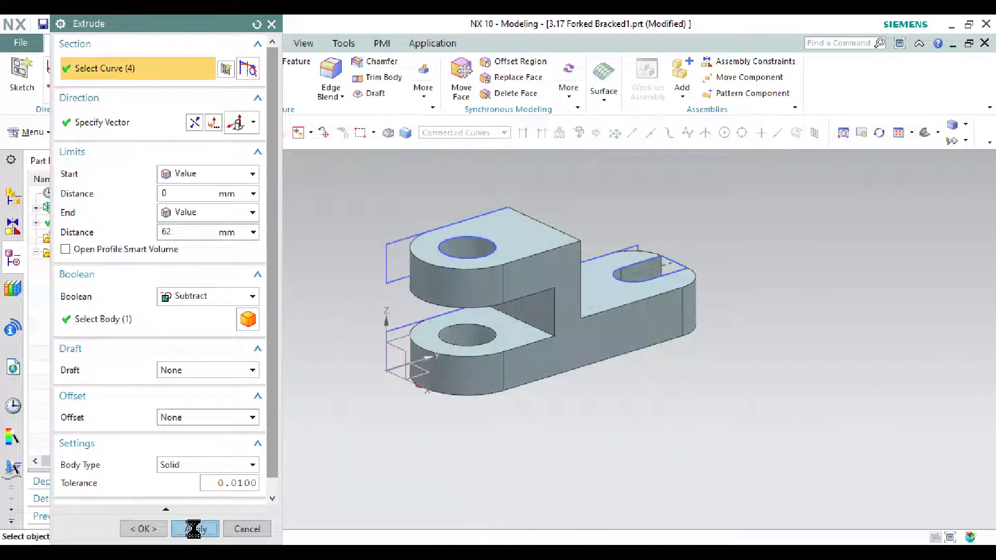
left_click(246, 530)
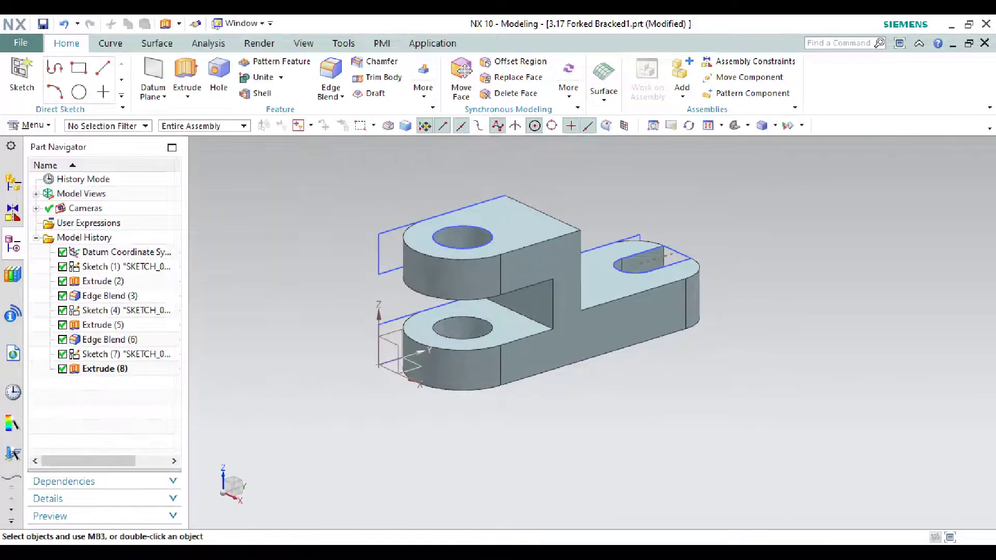
Step: Compare the bracket with the 3.17 reference drawing and hide all sketches and datums
key("alt+Tab")
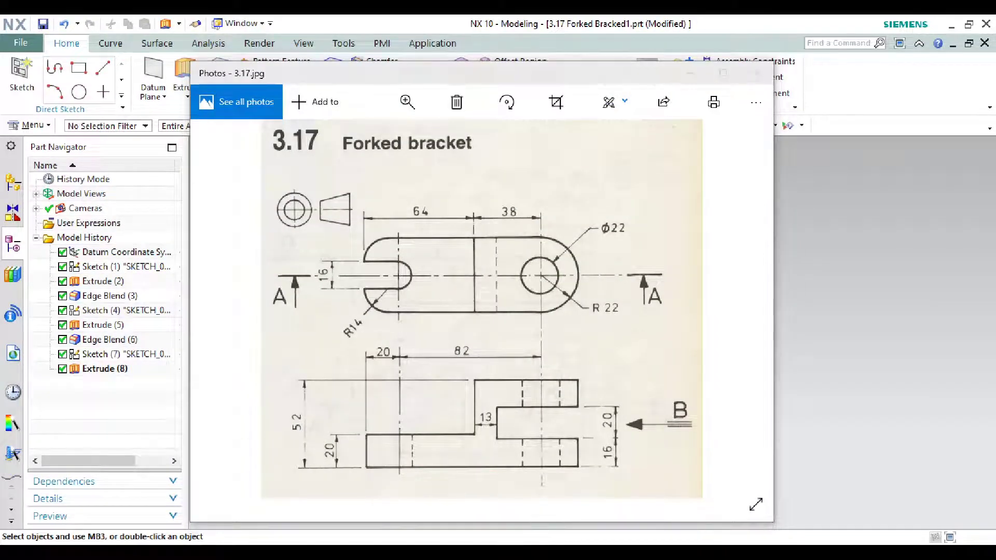
key("alt+Tab")
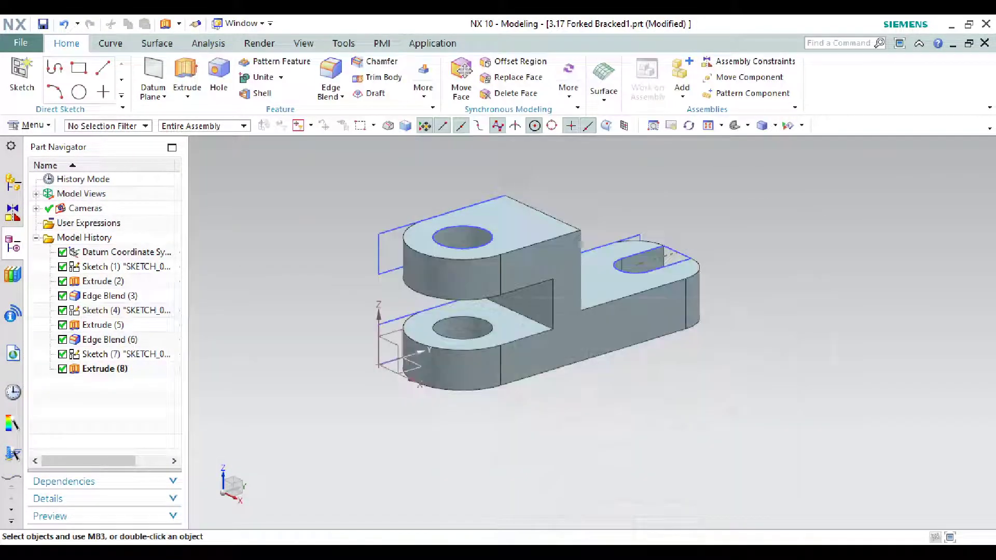
left_click(294, 47)
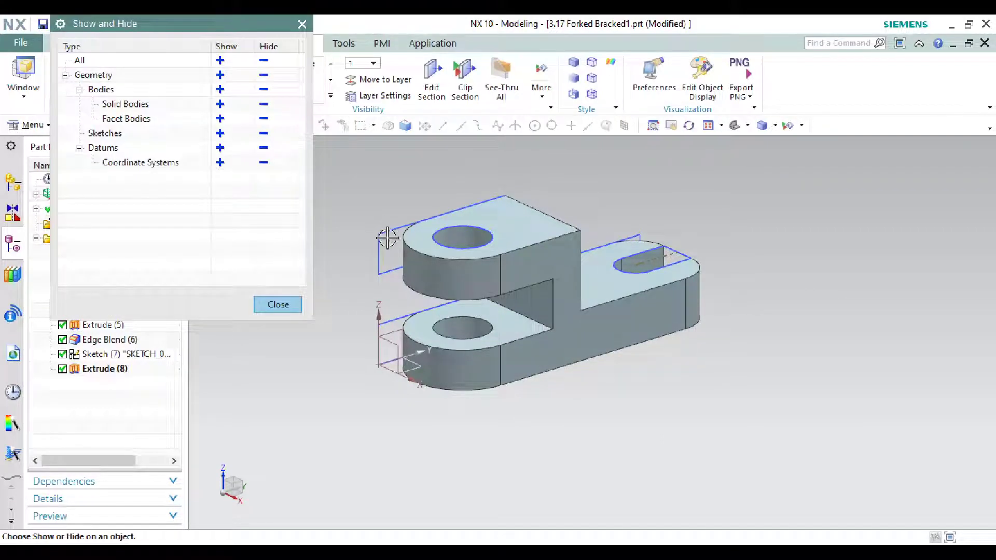
left_click(263, 134)
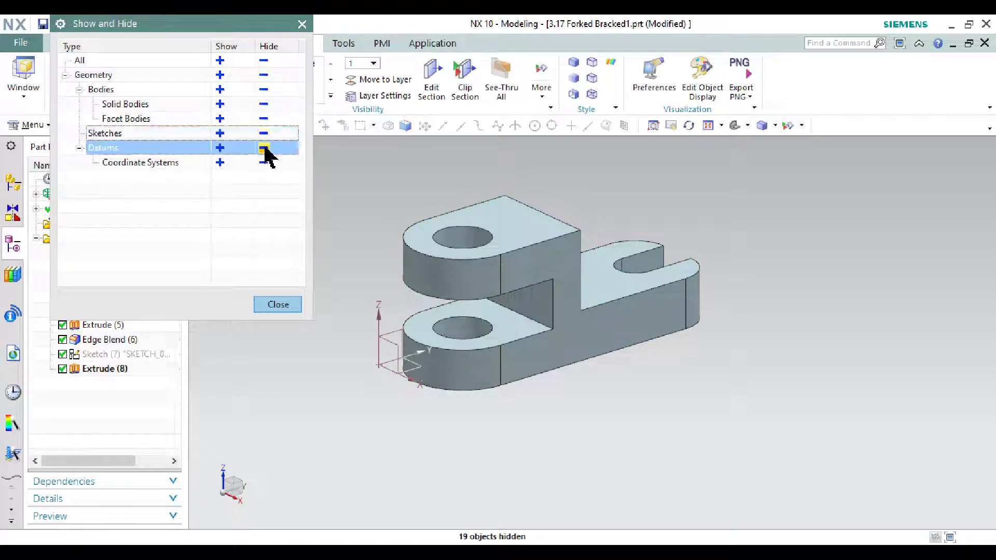
left_click(266, 148)
left_click(278, 305)
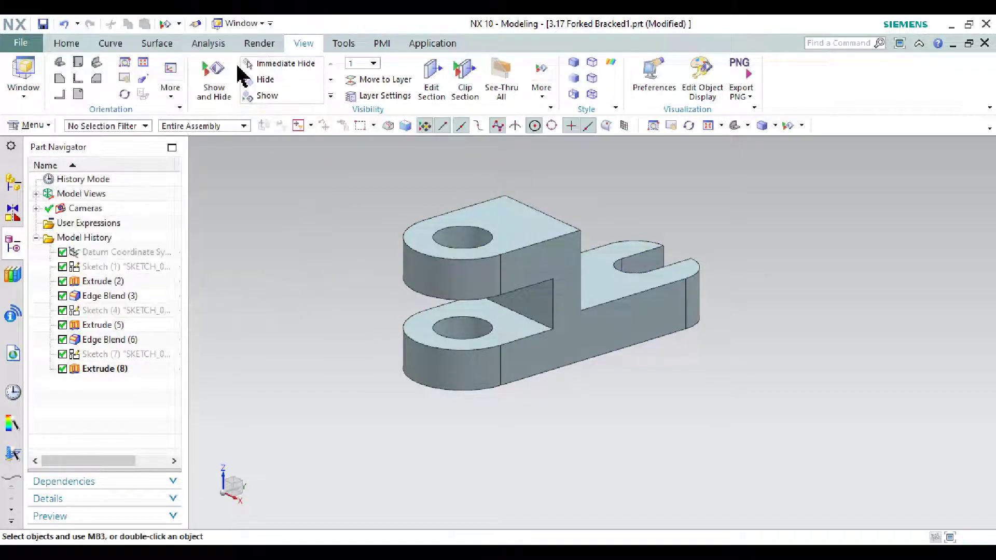
Step: Turn on True Shading to display the bracket in a rendered scene
left_click(259, 44)
left_click(25, 77)
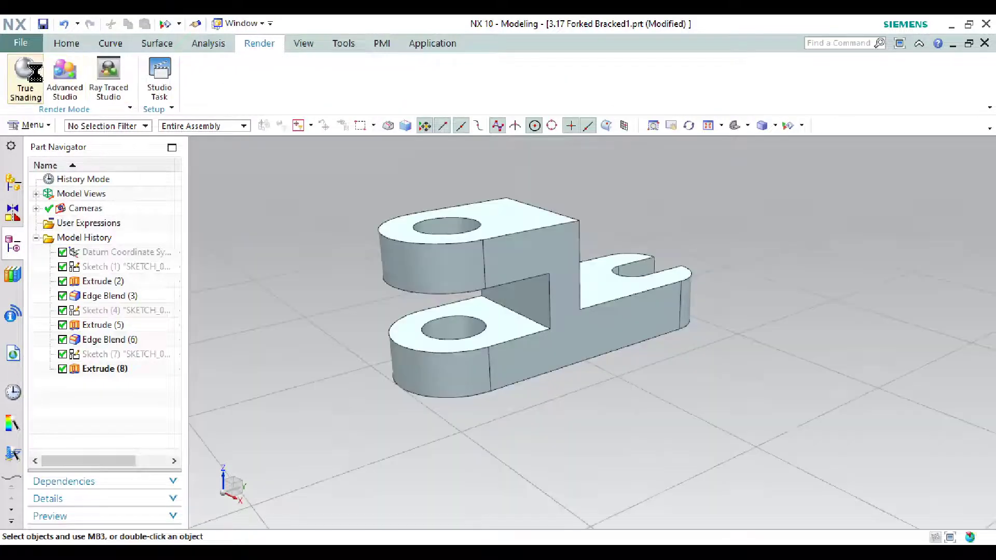
scroll(422, 280, "up", 4)
scroll(423, 280, "down", 5)
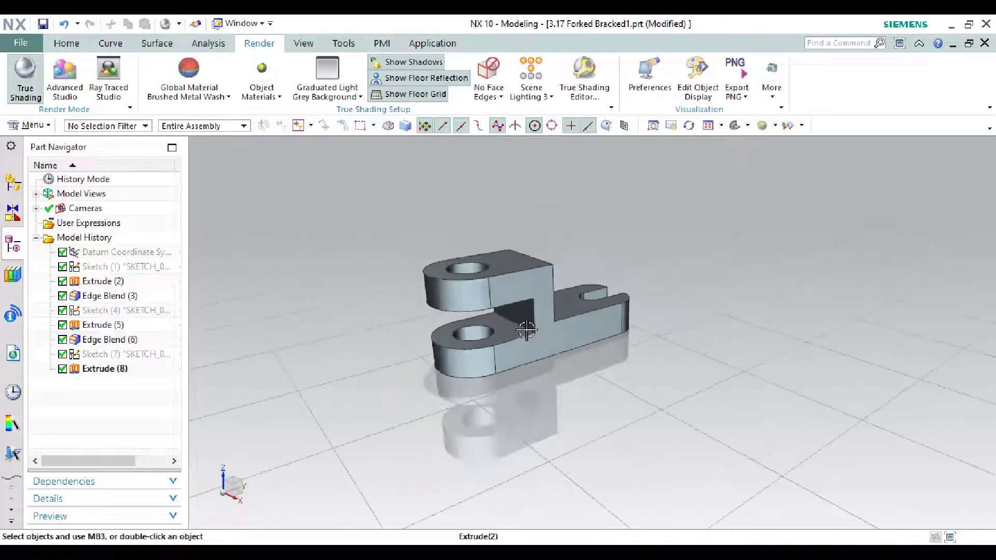
scroll(363, 240, "up", 1)
scroll(408, 254, "up", 1)
scroll(408, 254, "down", 1)
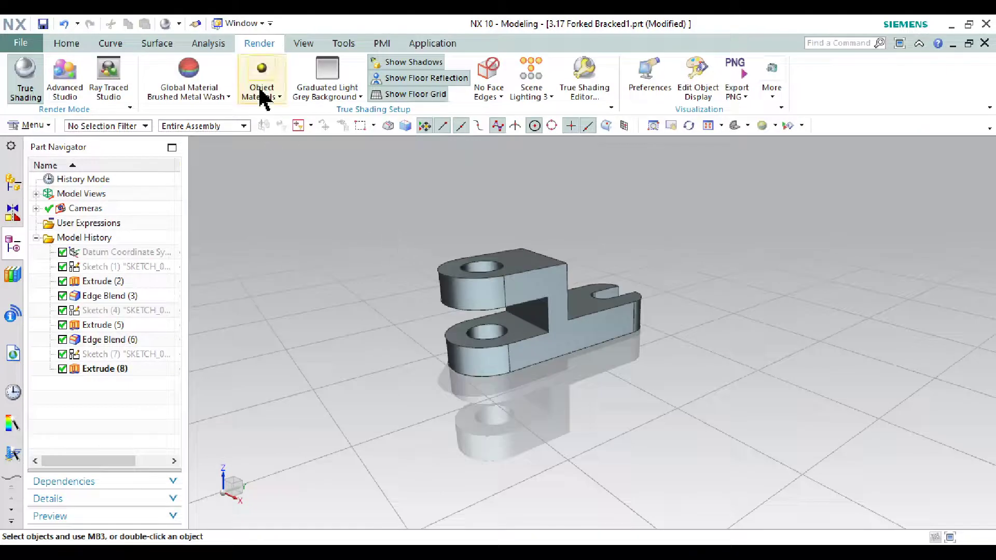
Step: Try White Glossy Plastic as the global material of the bracket
left_click(263, 97)
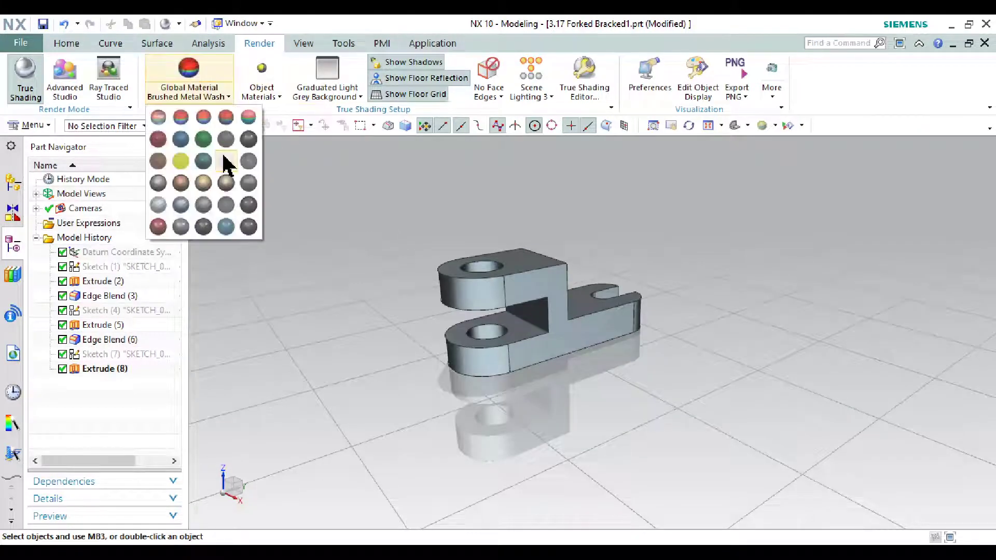
left_click(223, 159)
left_click(198, 89)
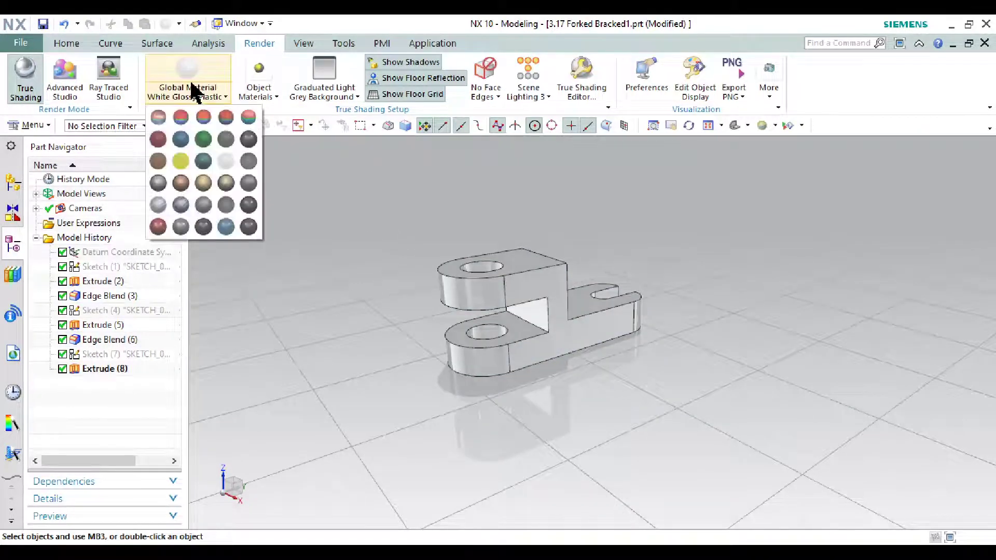
left_click(165, 187)
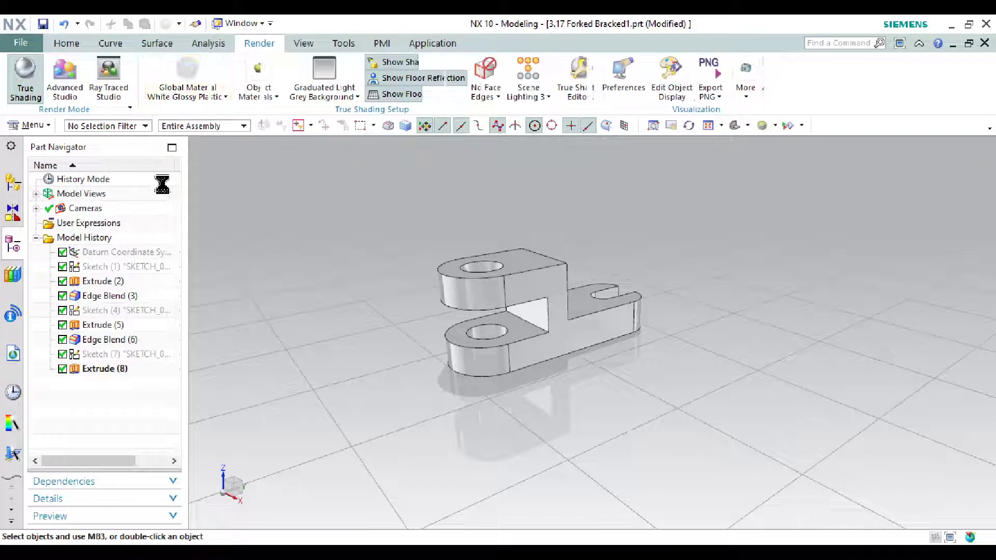
Step: Apply Yellow Glossy Plastic as the global material and narrow the Part Navigator to enlarge the graphics area
left_click(182, 98)
left_click(181, 162)
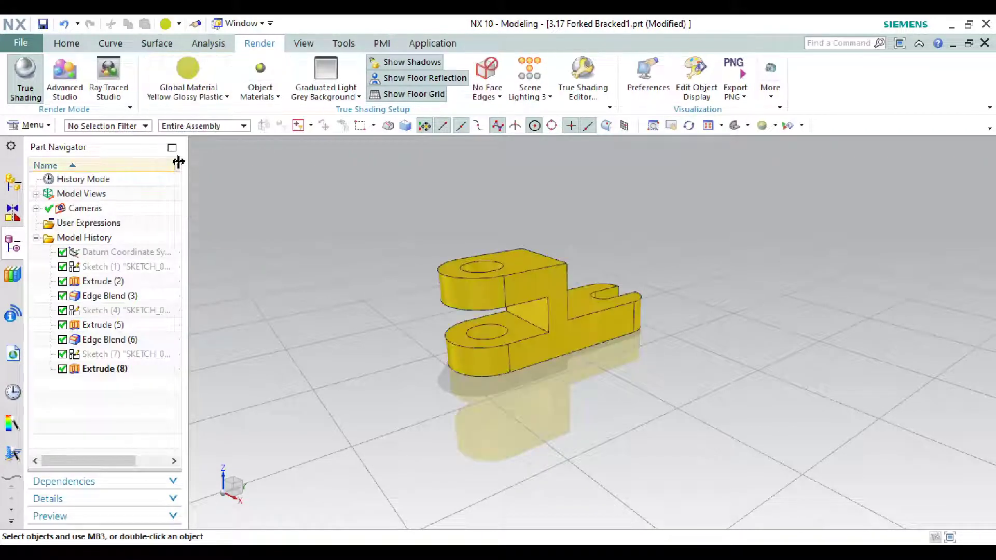
middle_click_drag(380, 296, 684, 157)
left_click(739, 128)
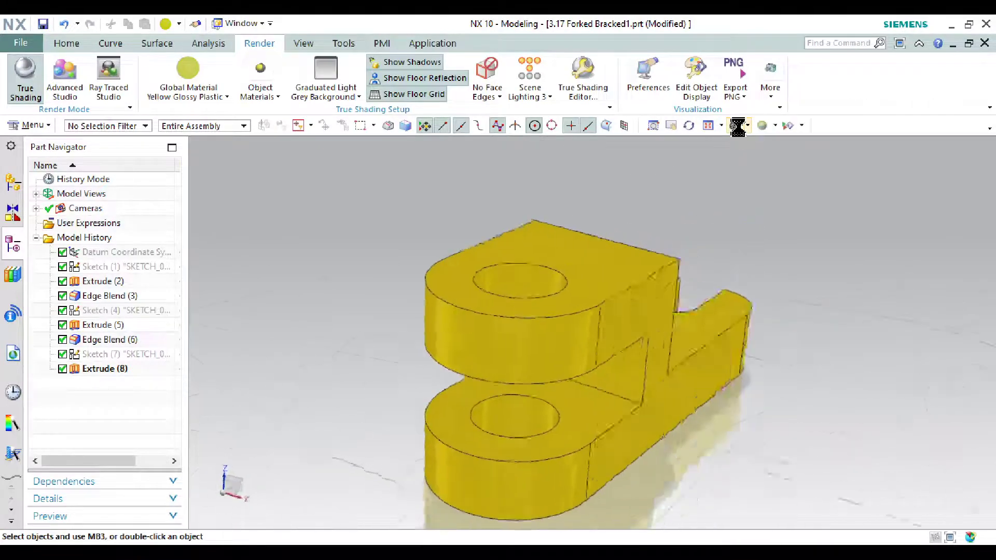
scroll(676, 213, "up", 3)
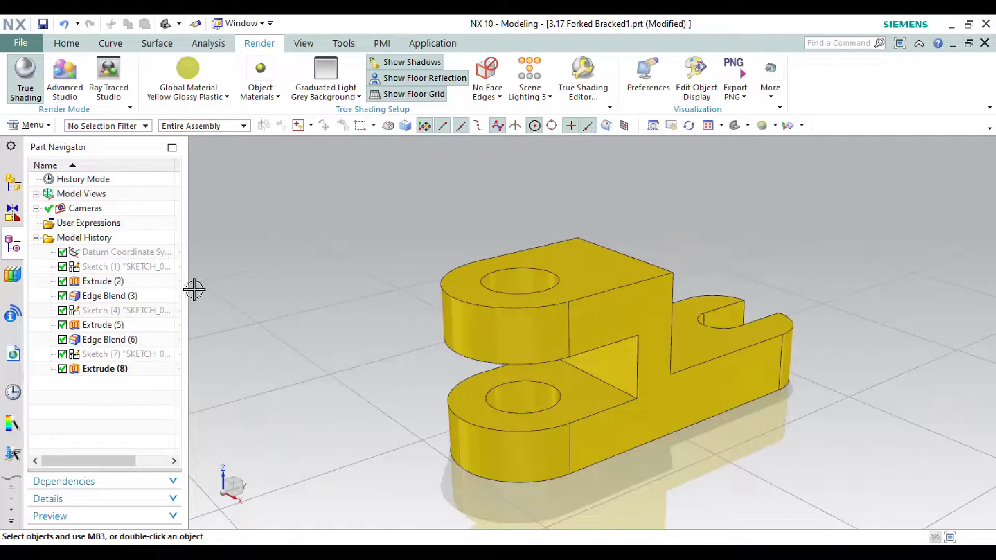
left_click_drag(190, 284, 7, 291)
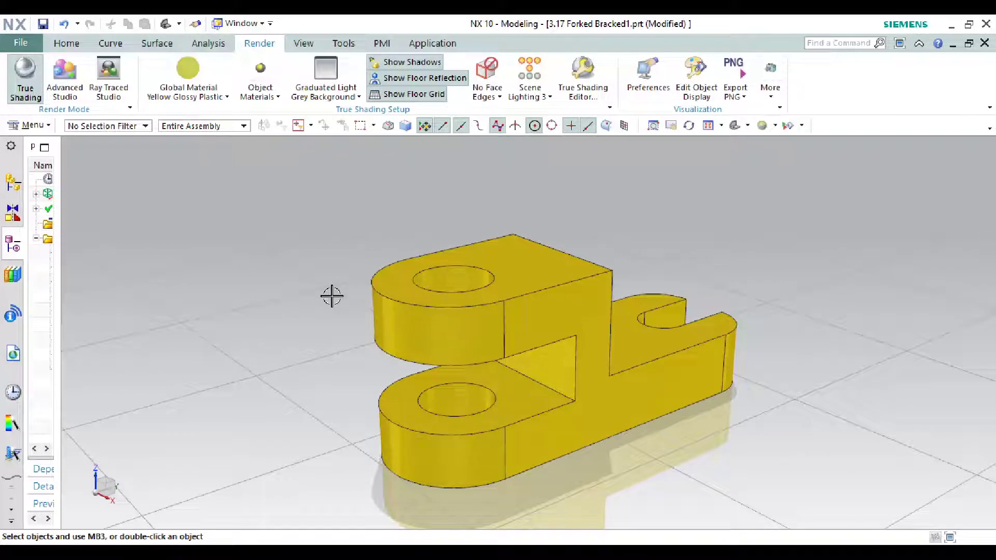
Step: Inspect the rendered bracket's fork, holes and slotted ledge up close and from farther away
scroll(329, 295, "up", 2)
scroll(334, 295, "down", 3)
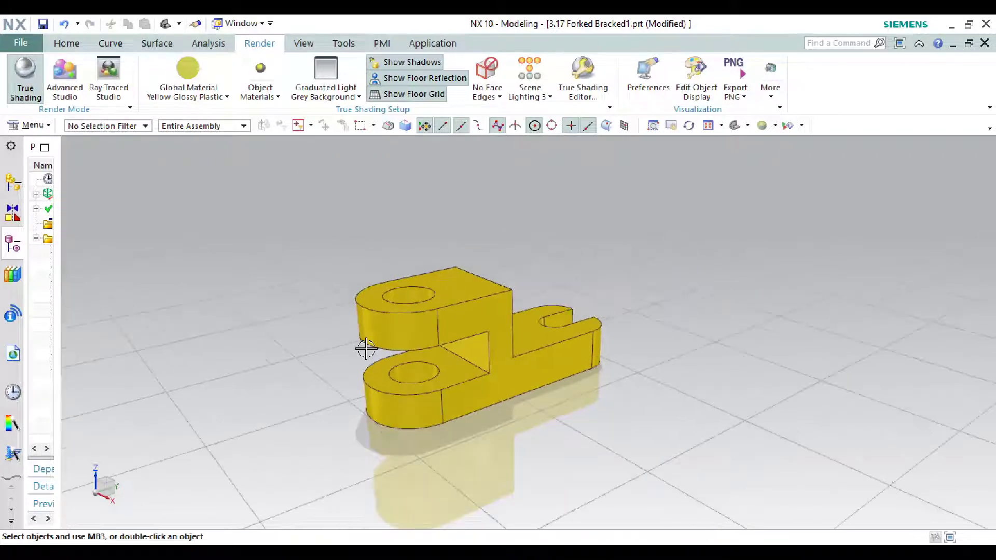
scroll(298, 400, "up", 2)
scroll(314, 325, "down", 1)
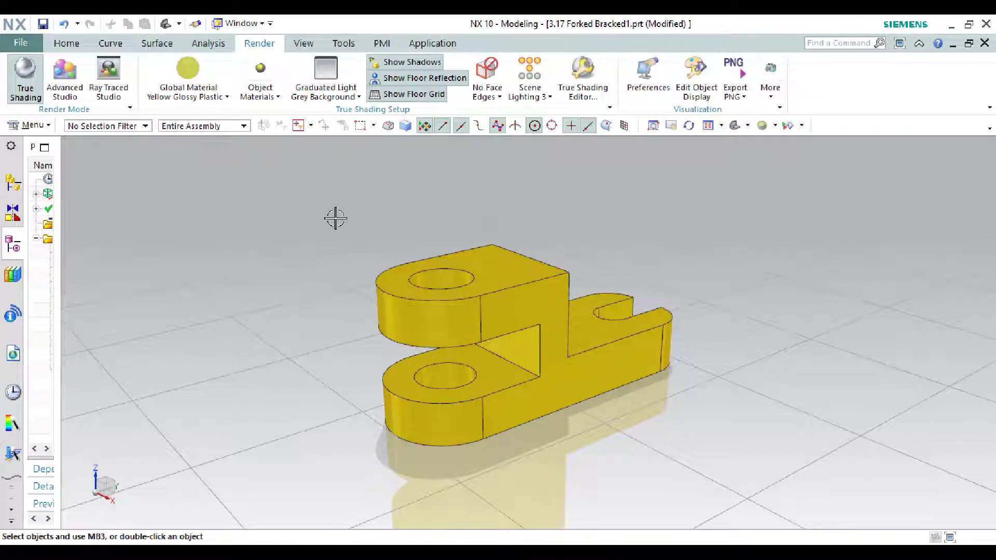
scroll(334, 218, "up", 2)
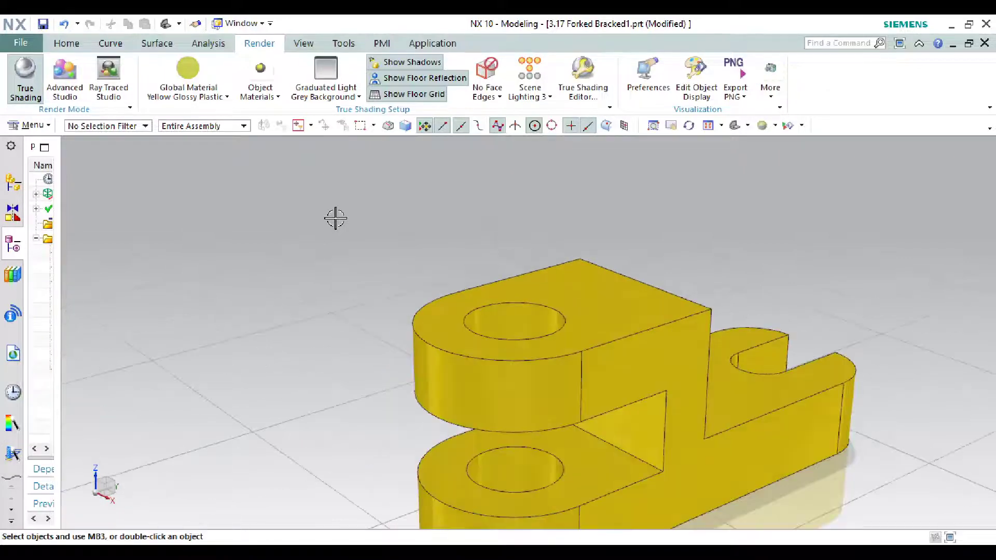
scroll(349, 213, "down", 1)
scroll(351, 211, "down", 2)
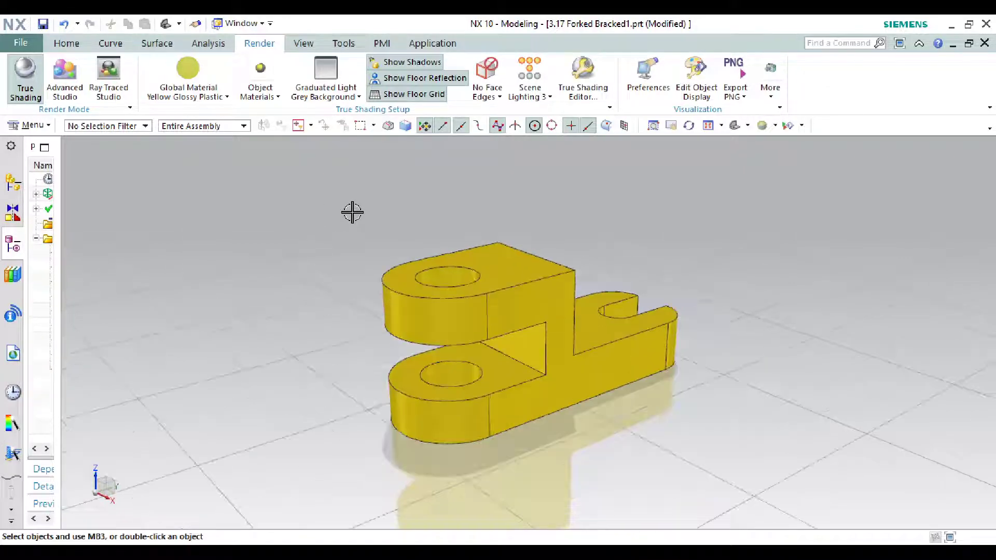
scroll(343, 336, "up", 1)
scroll(358, 316, "down", 2)
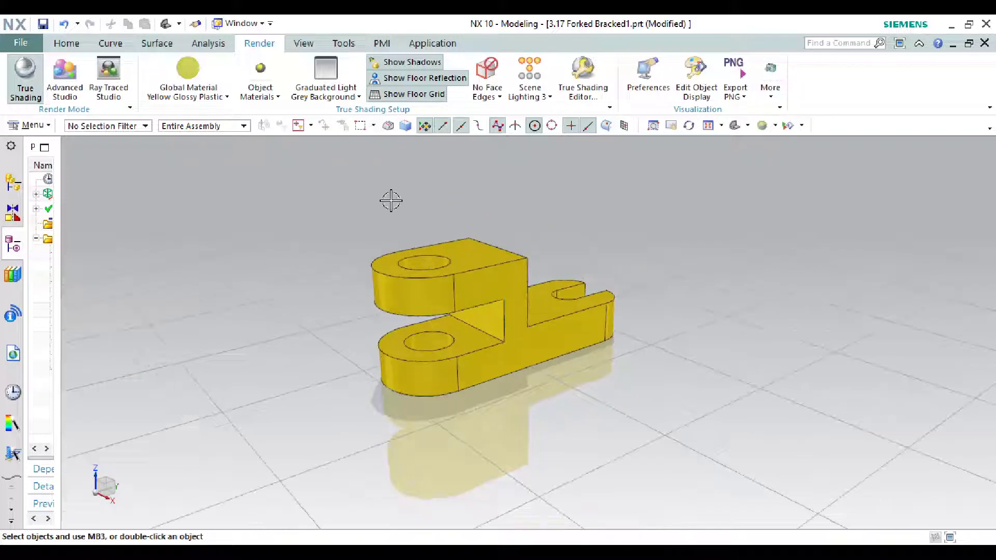
scroll(391, 201, "up", 3)
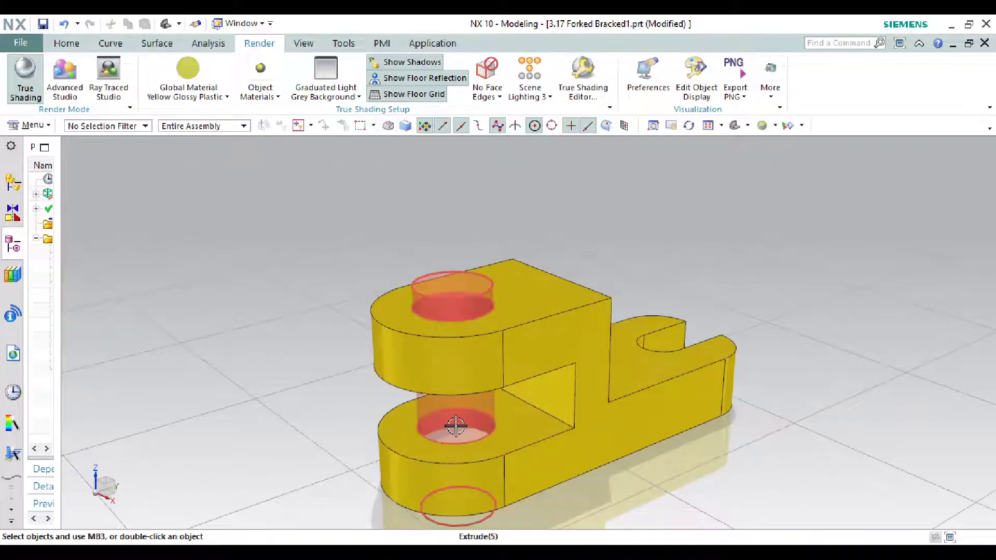